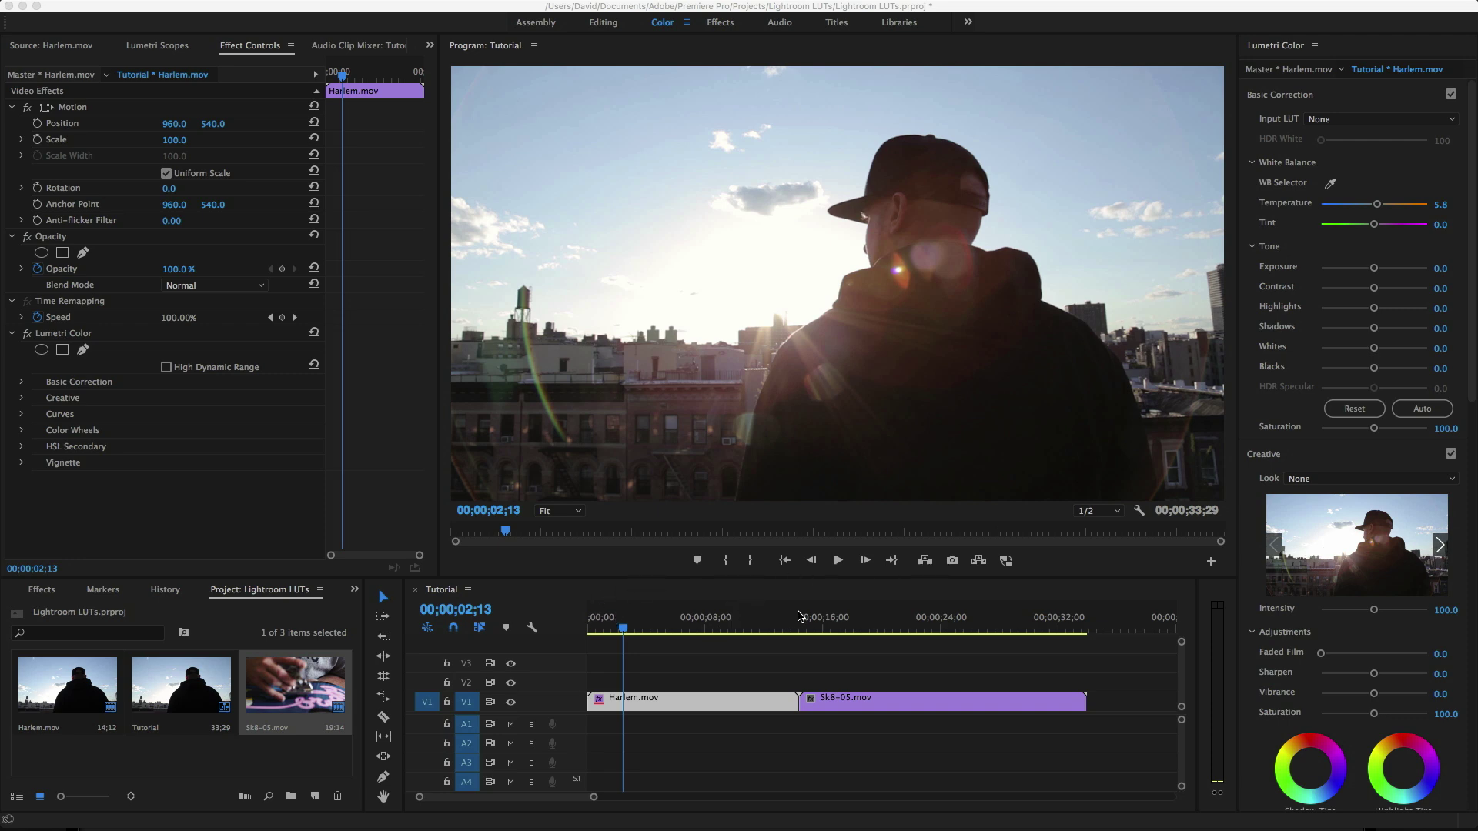
# Step: Download exportlut.1.8.zip from the Export LUT plugin page in Safari, then close Safari
pyautogui.moveTo(631, 824)
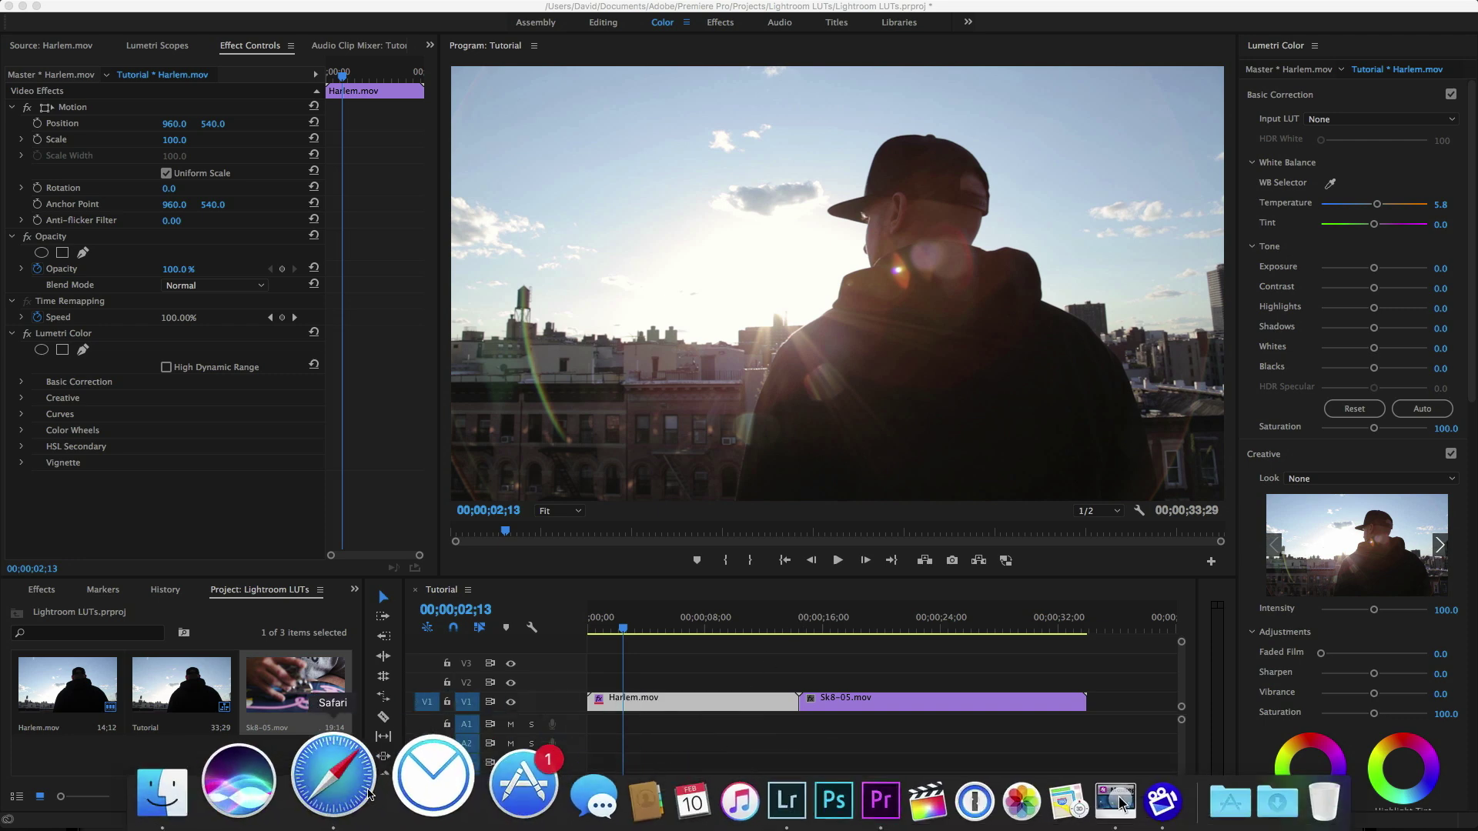
pyautogui.click(369, 793)
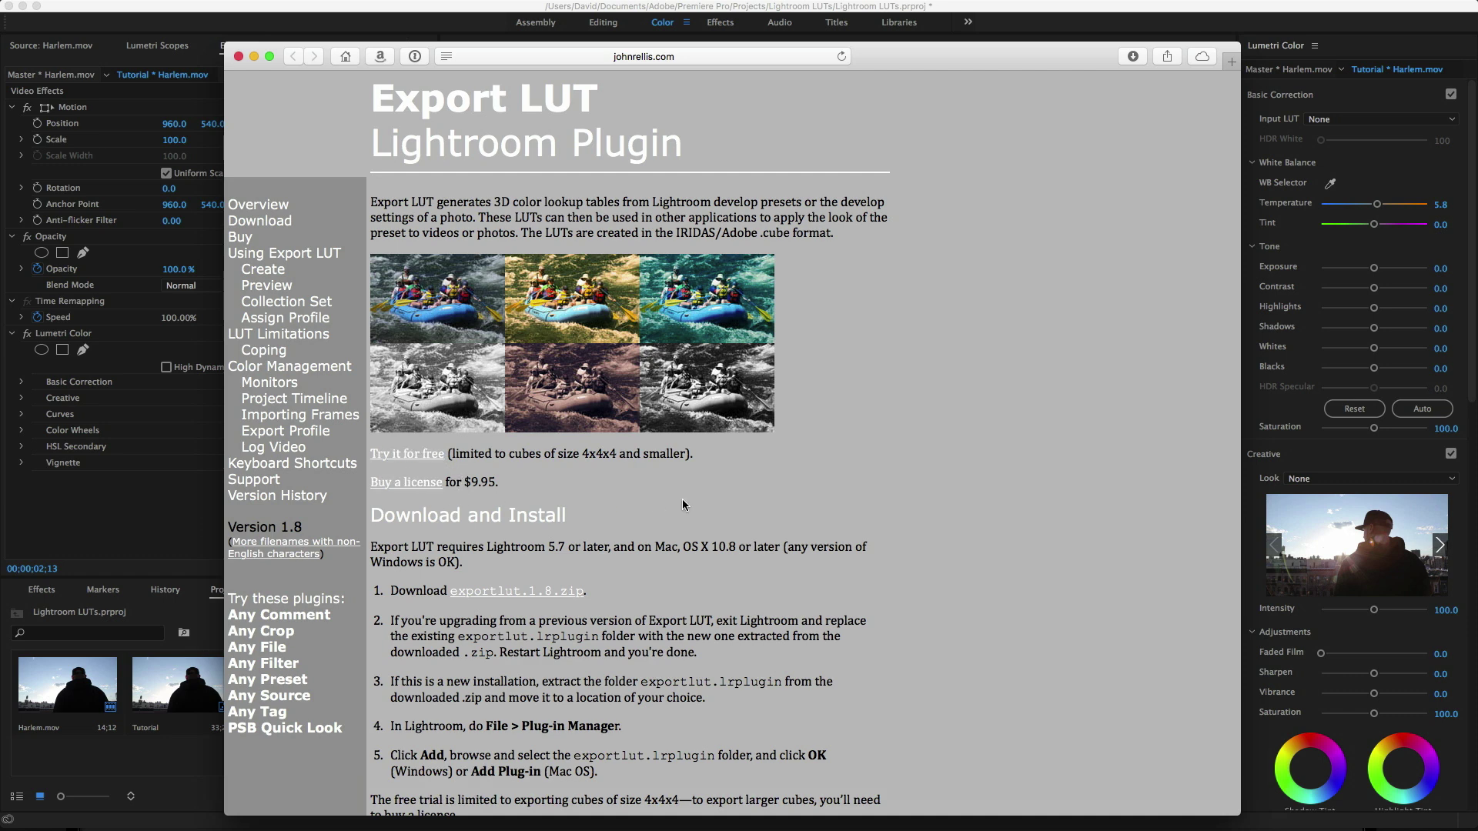
pyautogui.click(552, 590)
pyautogui.click(239, 56)
pyautogui.moveTo(774, 813)
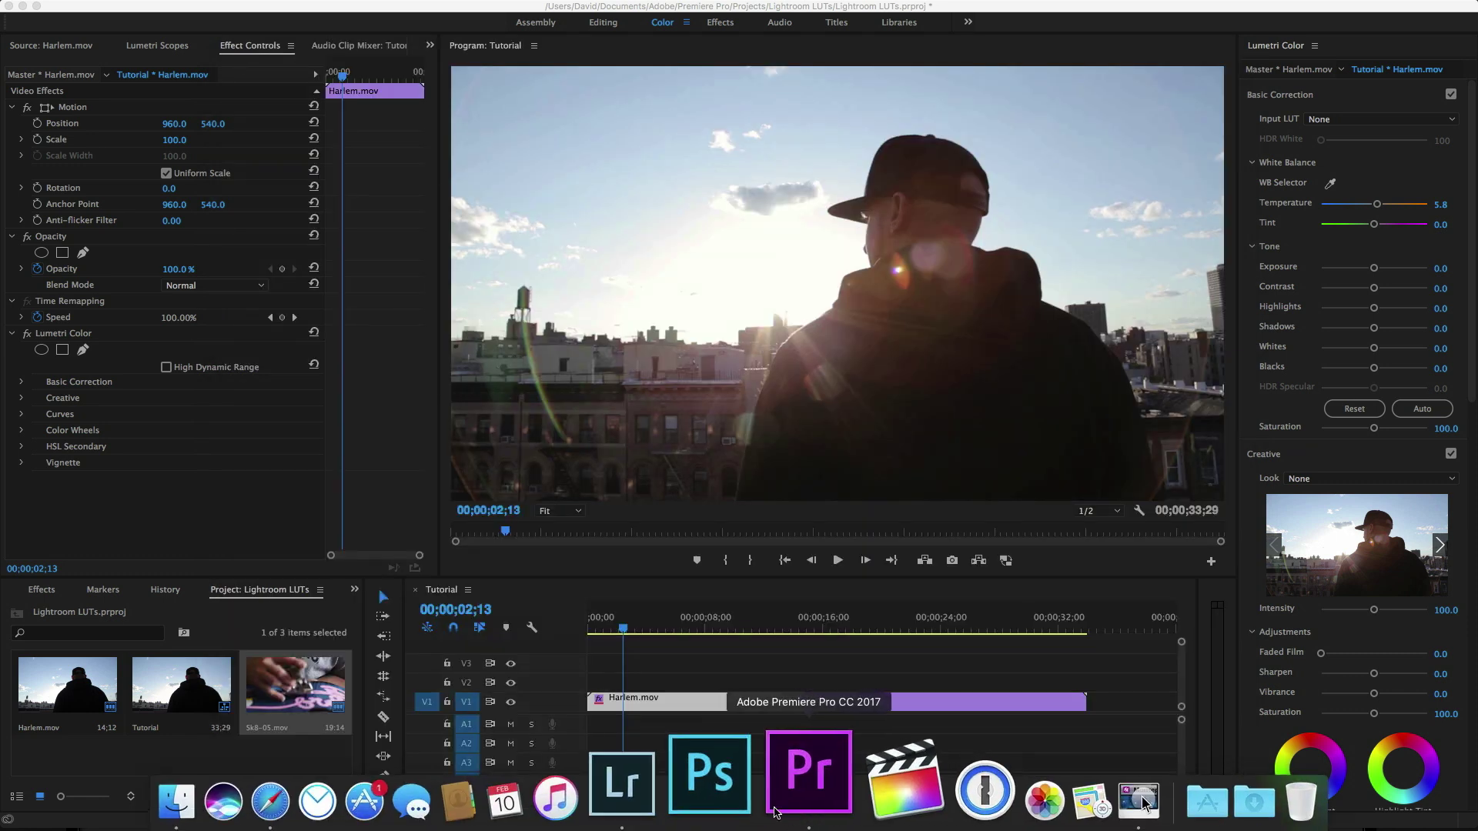
pyautogui.click(675, 791)
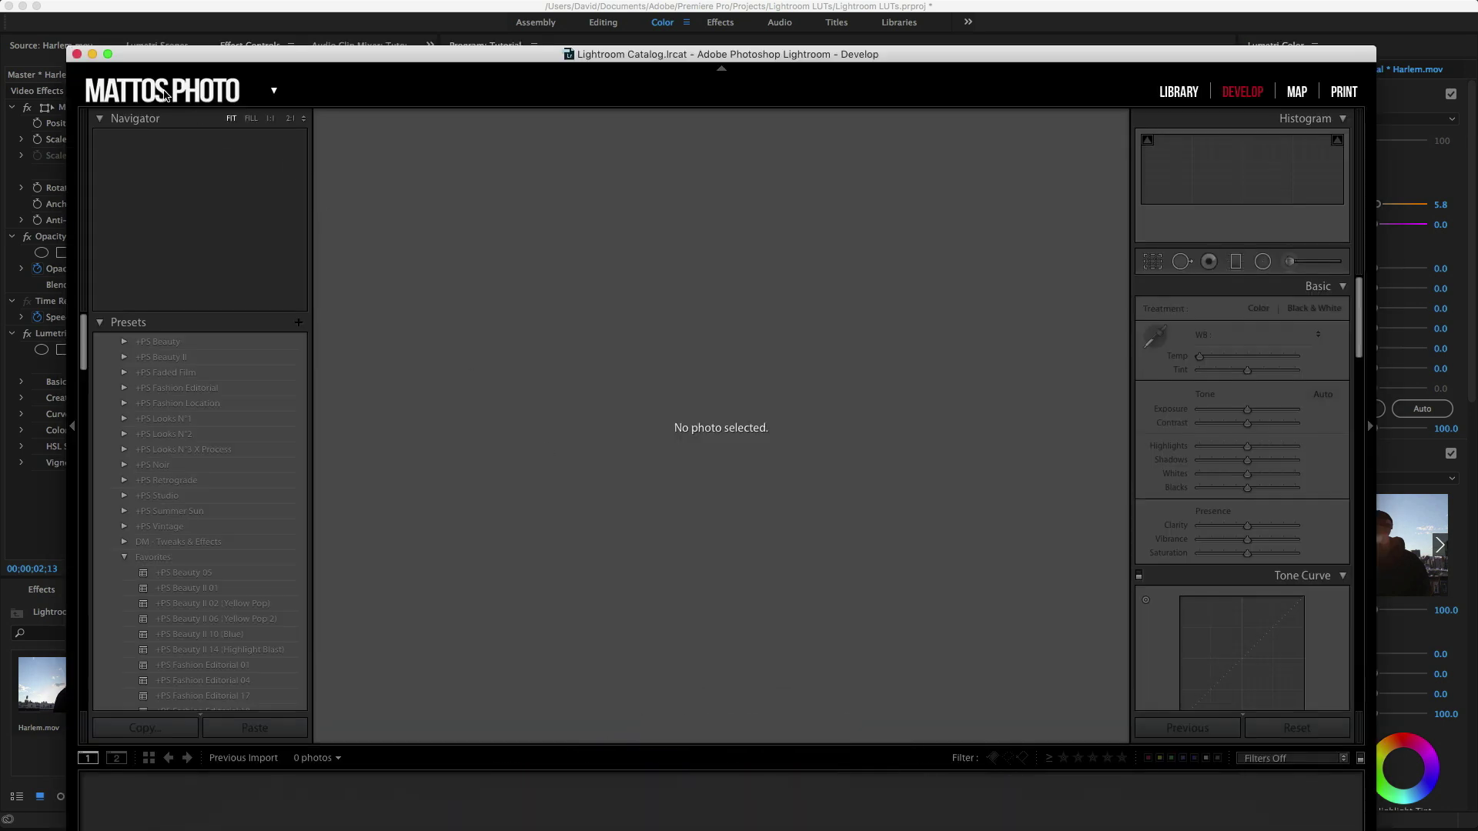
pyautogui.click(119, 6)
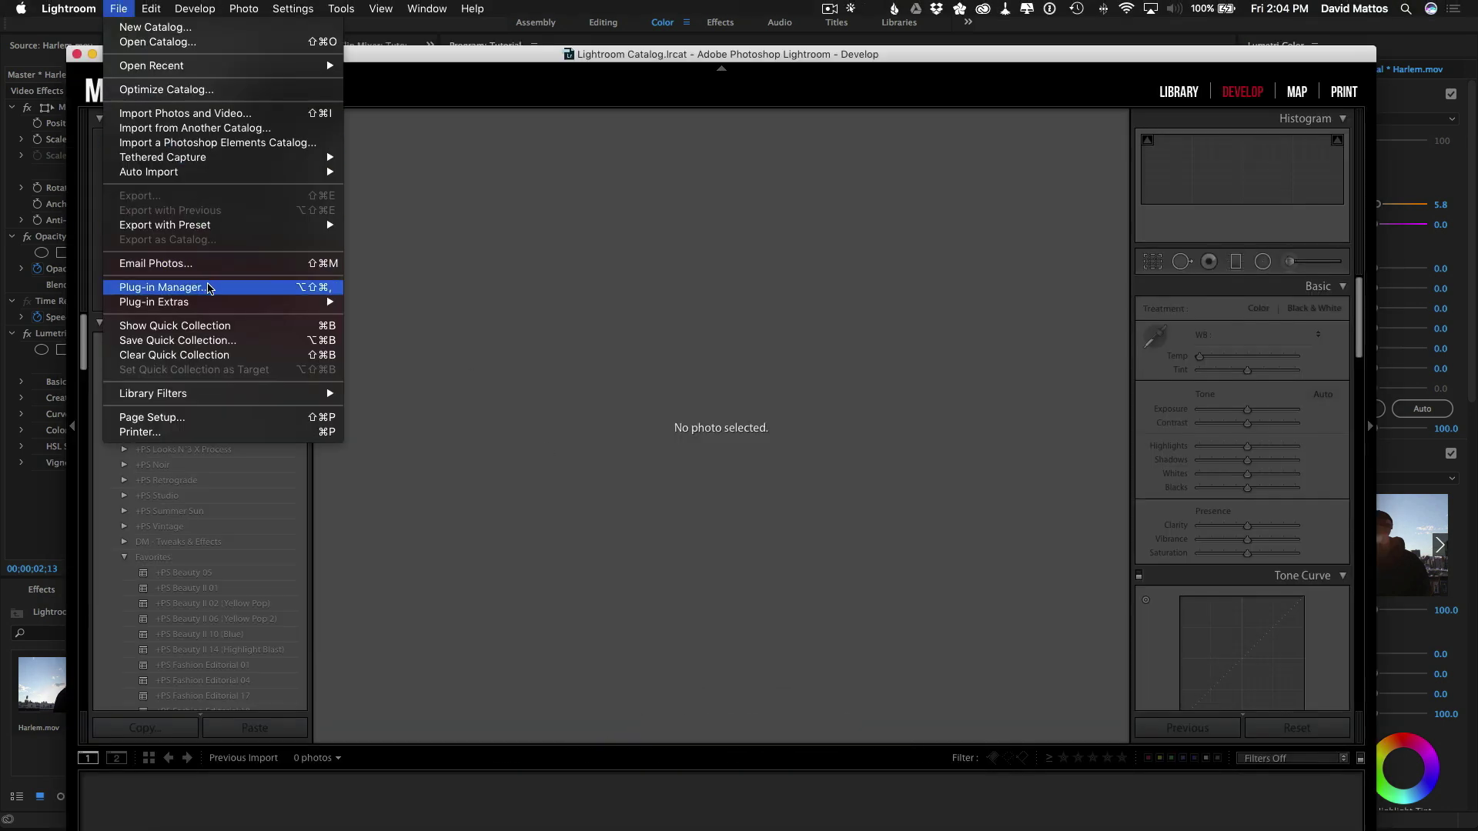
pyautogui.click(208, 288)
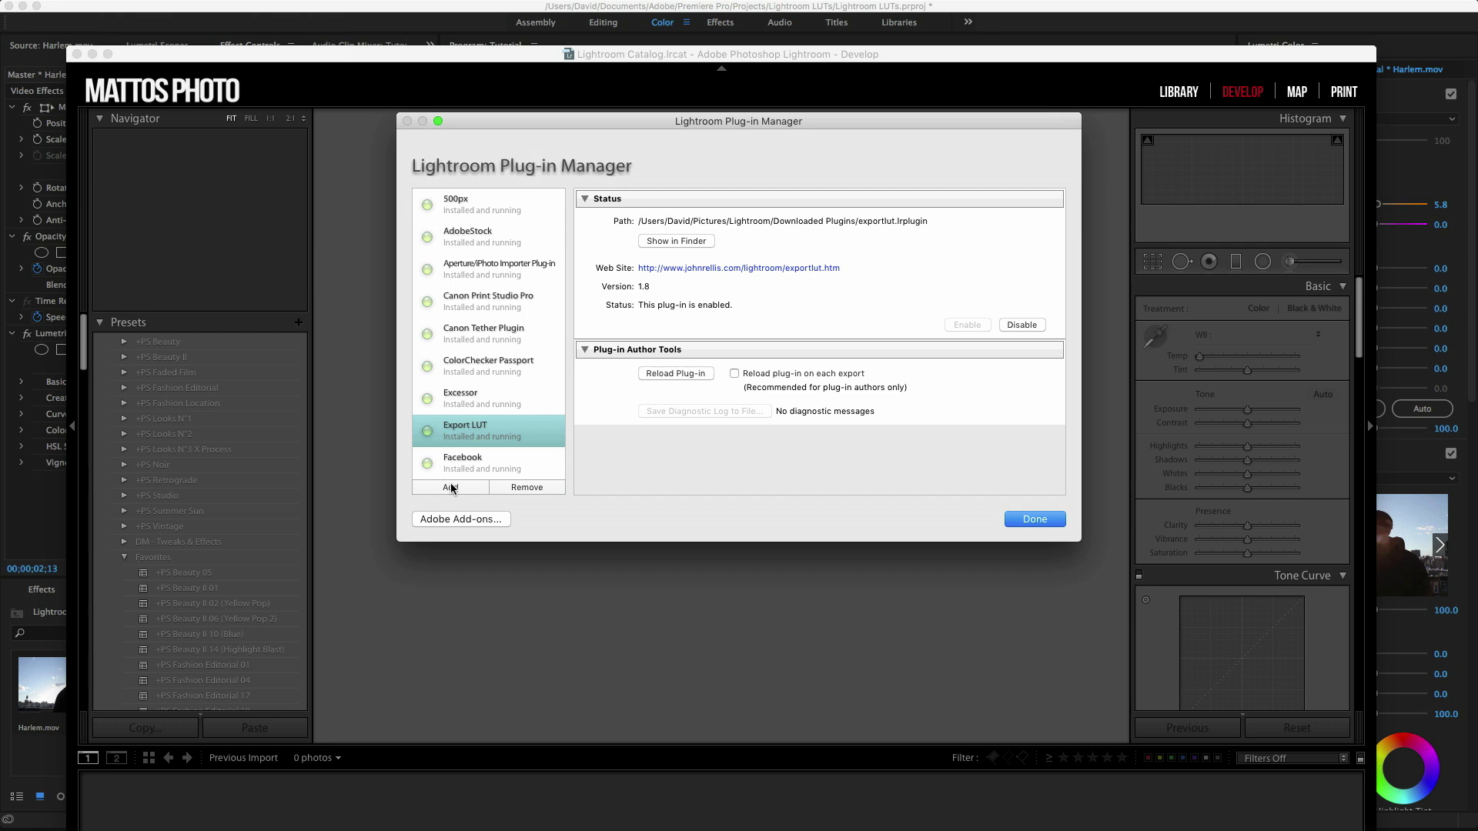
pyautogui.click(450, 487)
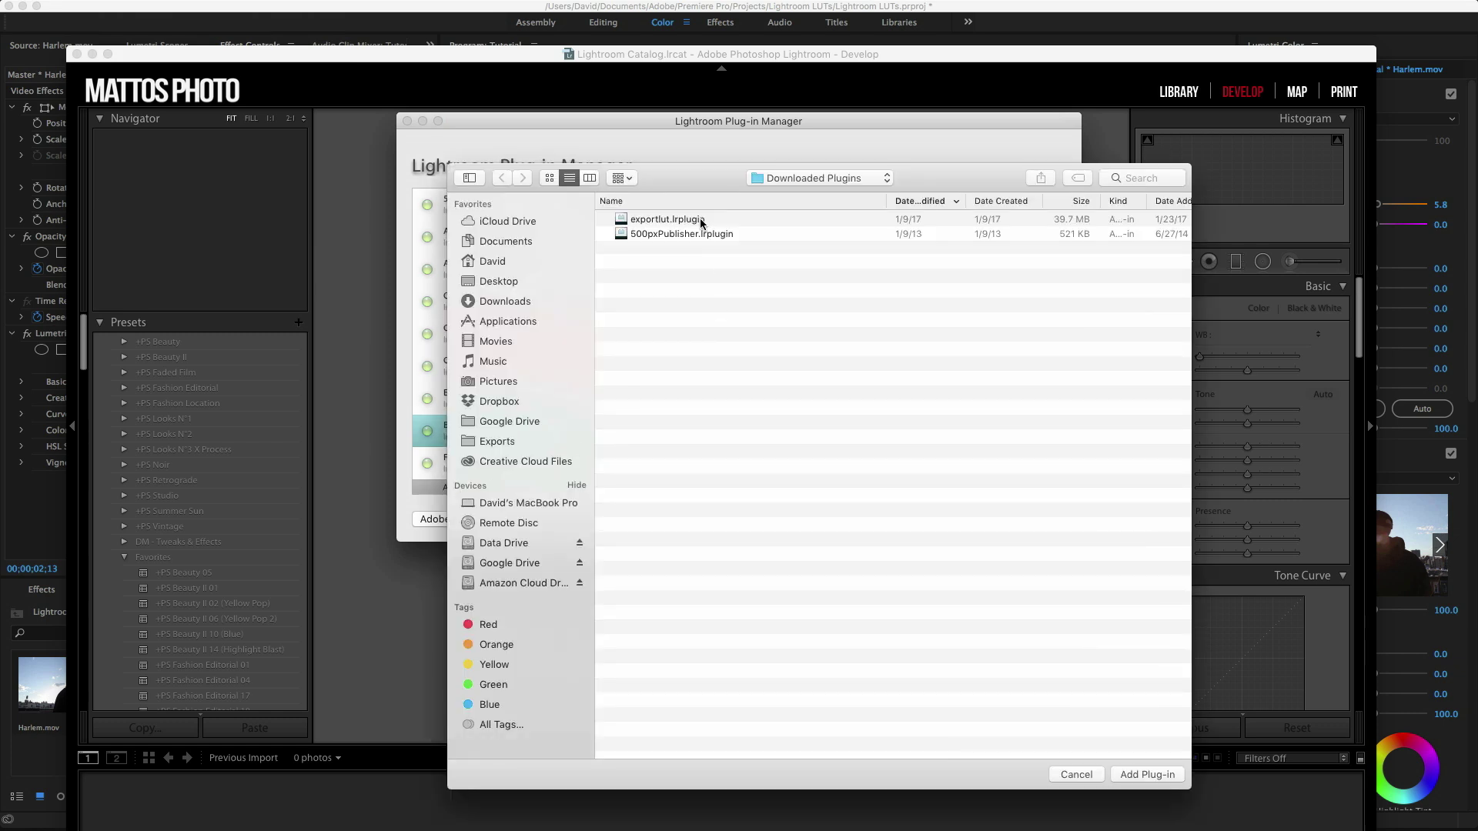
pyautogui.click(700, 220)
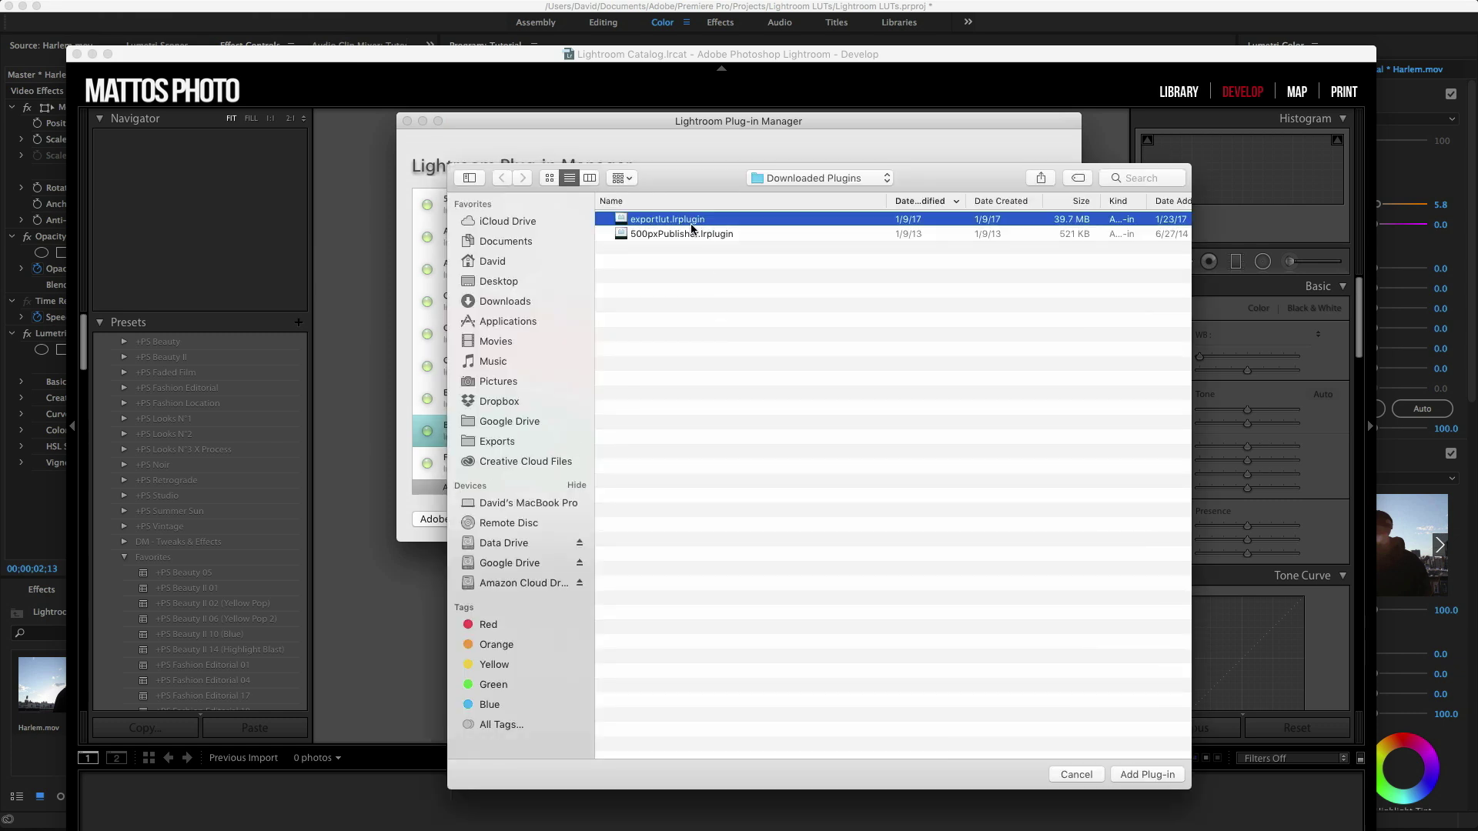
pyautogui.click(1076, 776)
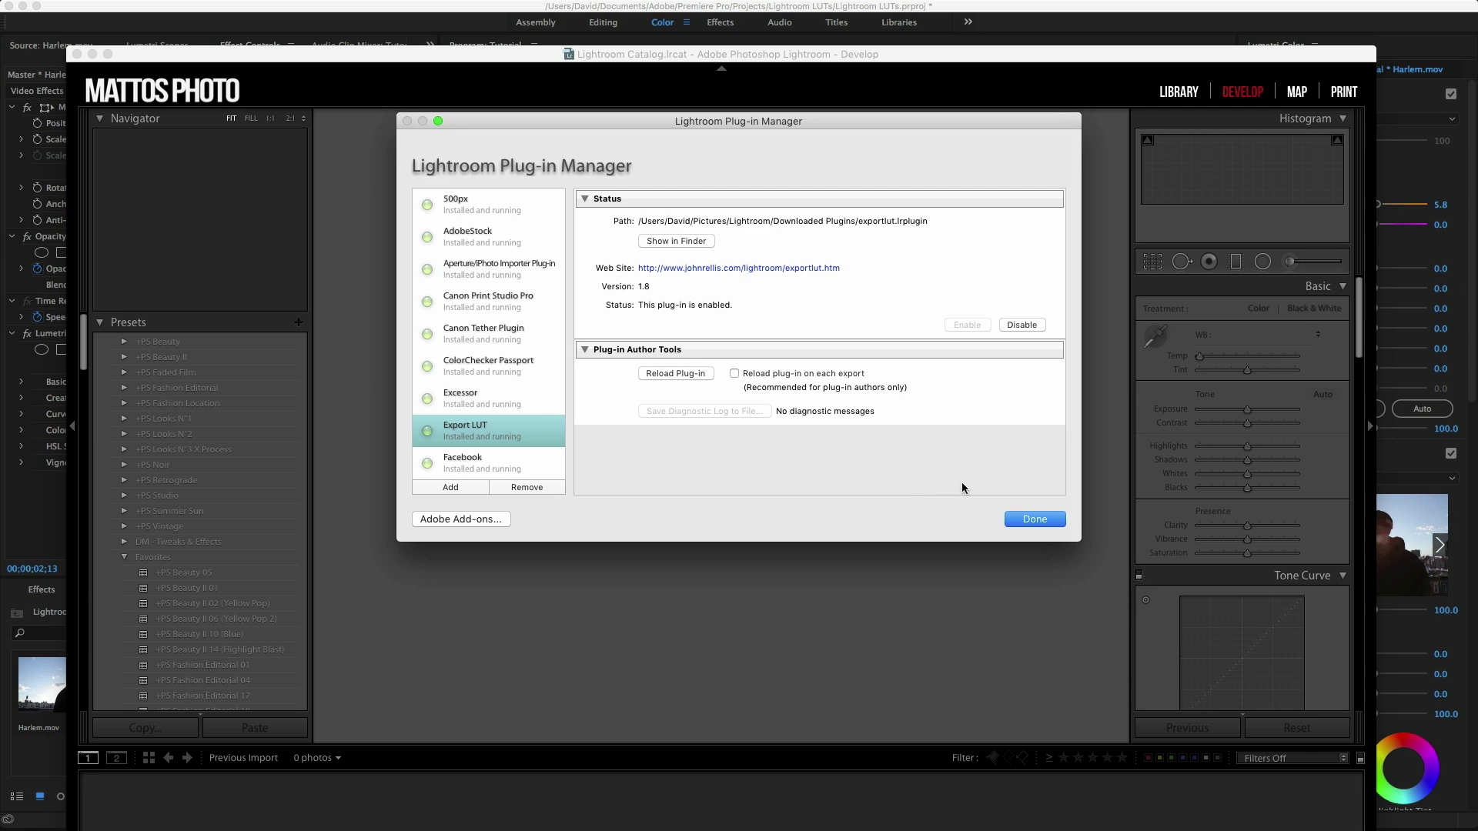
pyautogui.click(1025, 520)
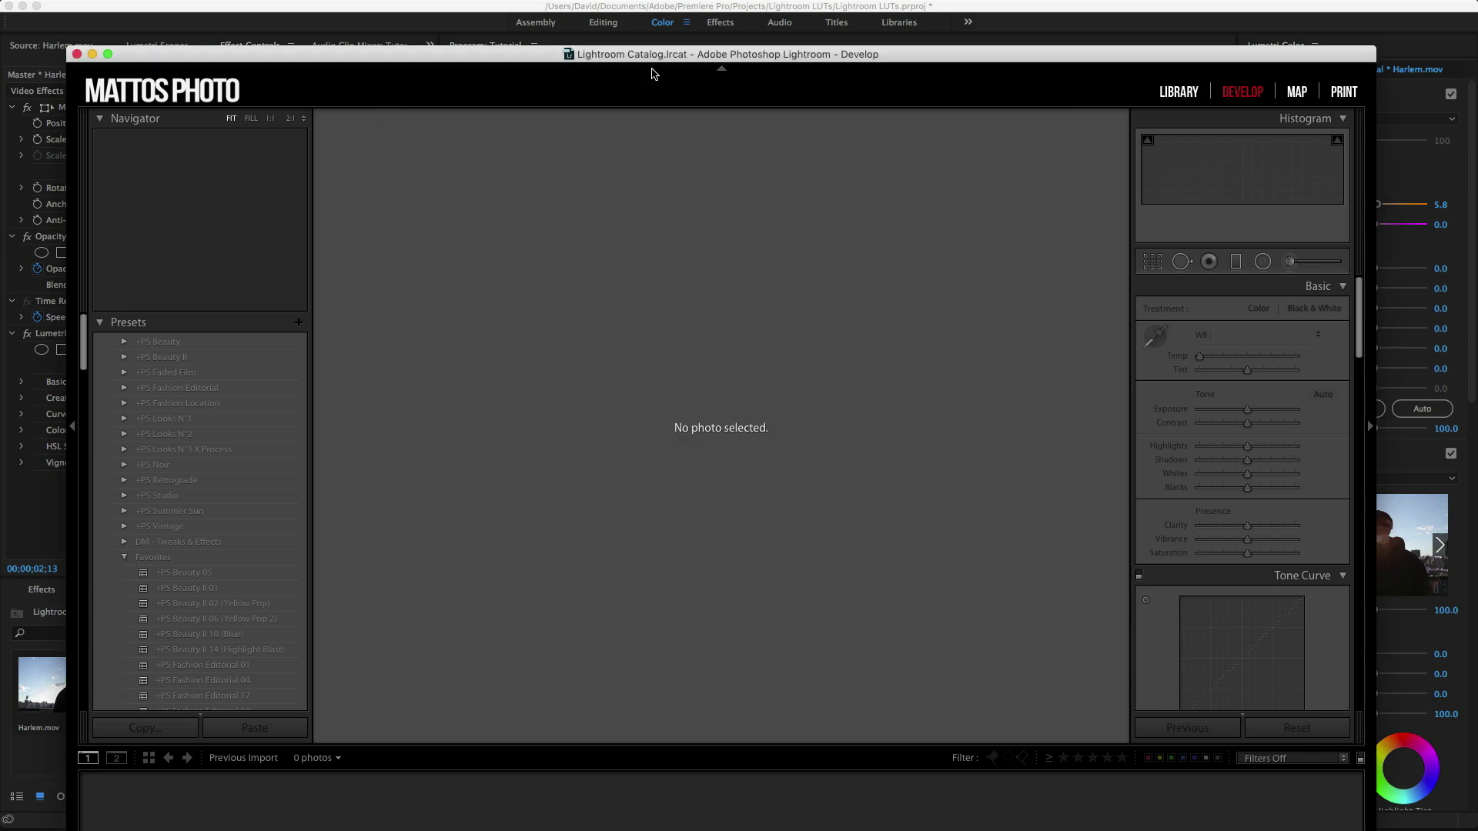
pyautogui.click(479, 16)
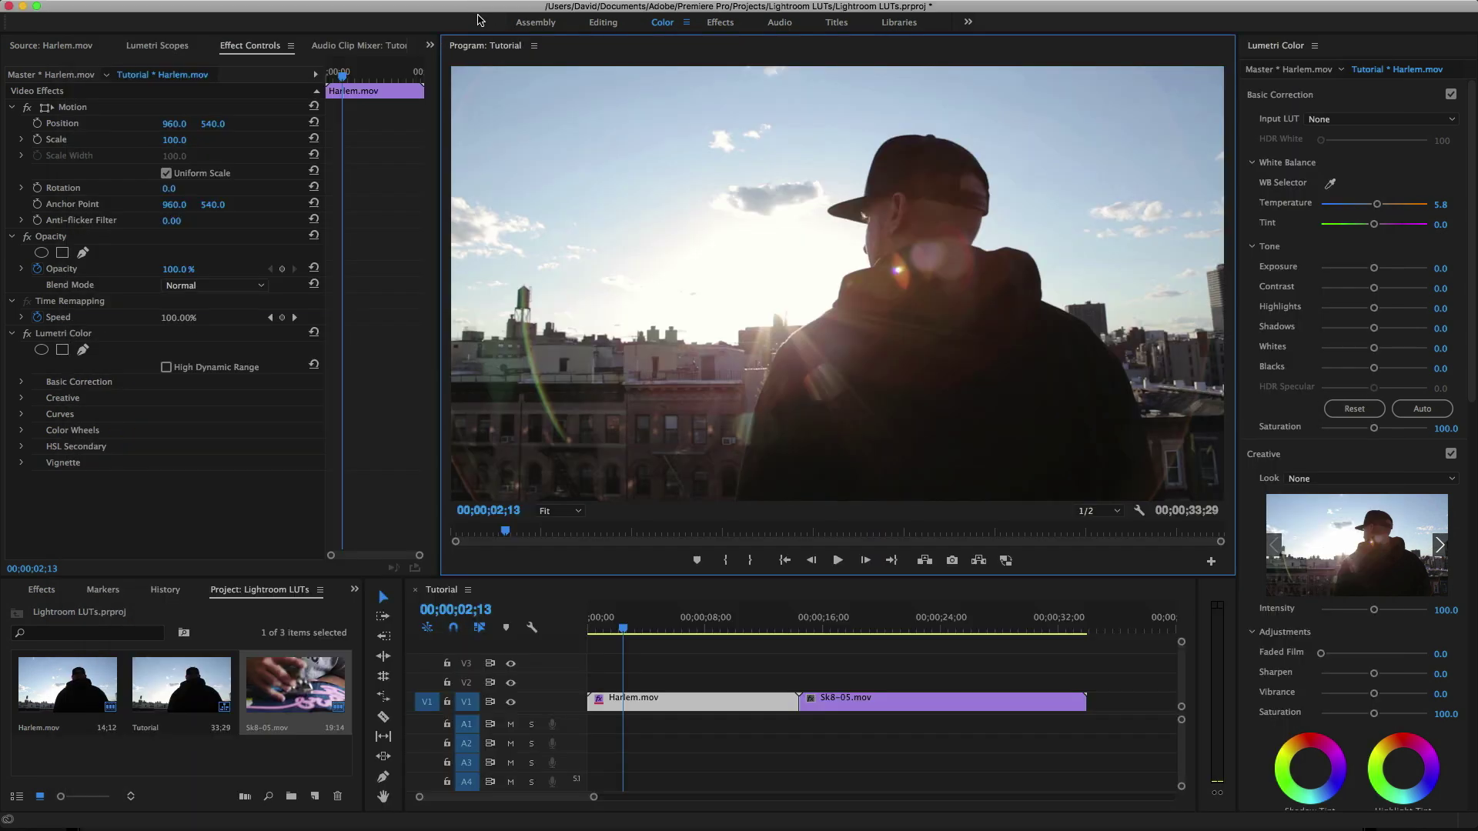
# Step: Scrub the Harlem clip, set the Lumetri Tint to −1.4, and park near 00;00;05;05
pyautogui.click(642, 629)
pyautogui.moveTo(654, 633)
pyautogui.mouseDown()
pyautogui.moveTo(737, 636)
pyautogui.moveTo(633, 639)
pyautogui.mouseUp()
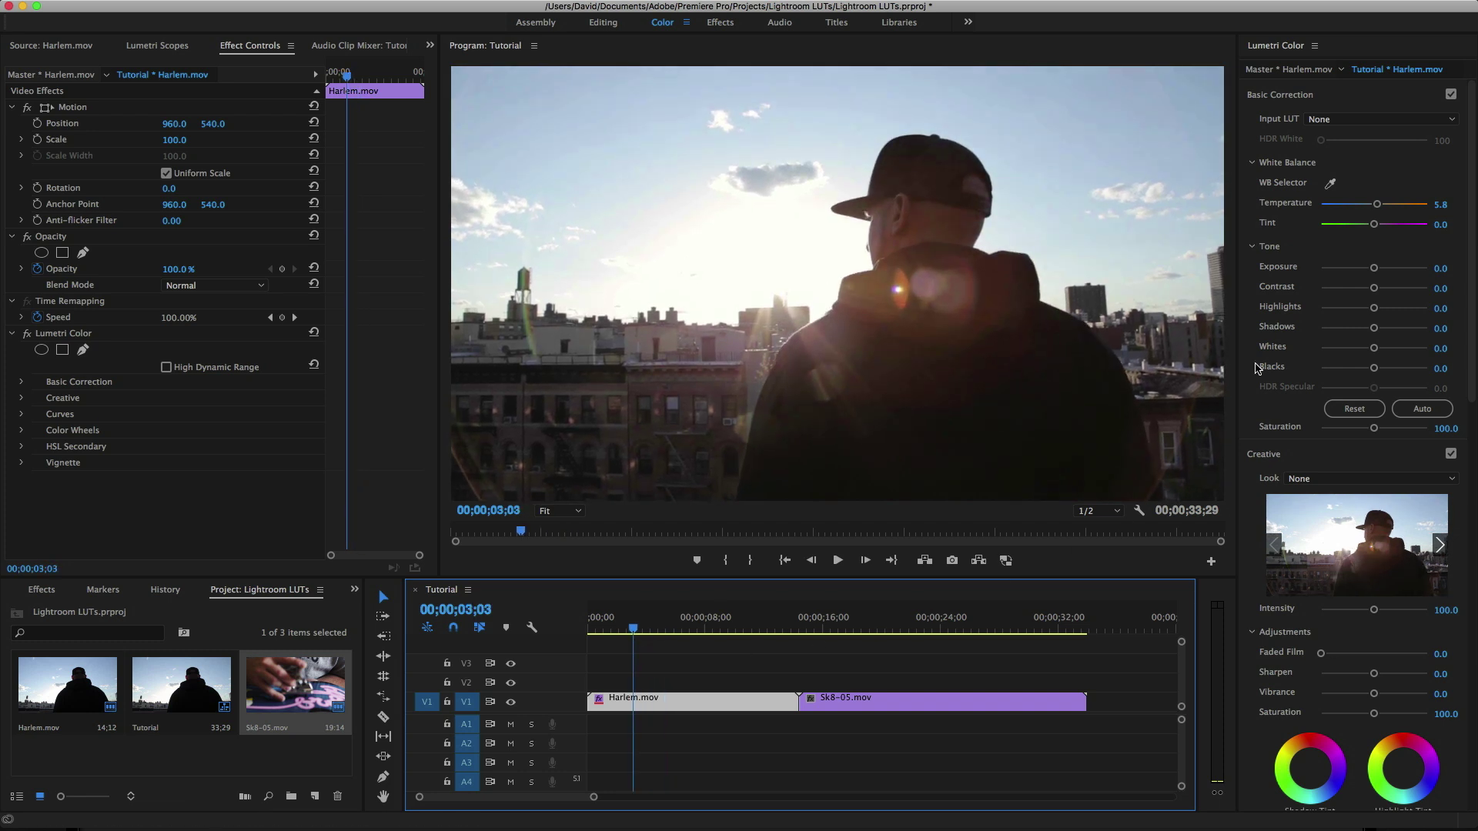
pyautogui.moveTo(1378, 204); pyautogui.dragTo(1380, 209)
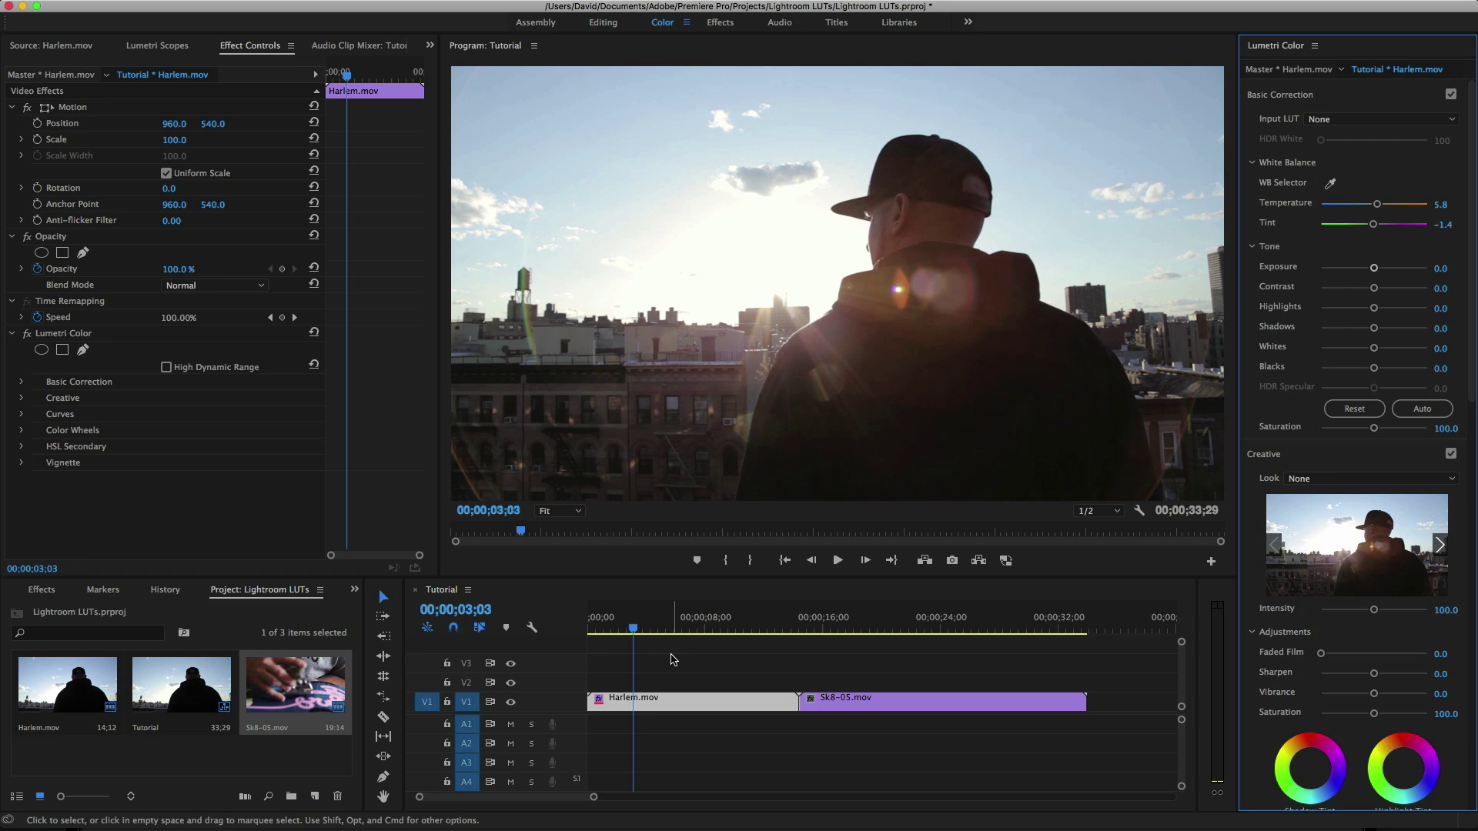
pyautogui.moveTo(634, 629); pyautogui.dragTo(668, 633)
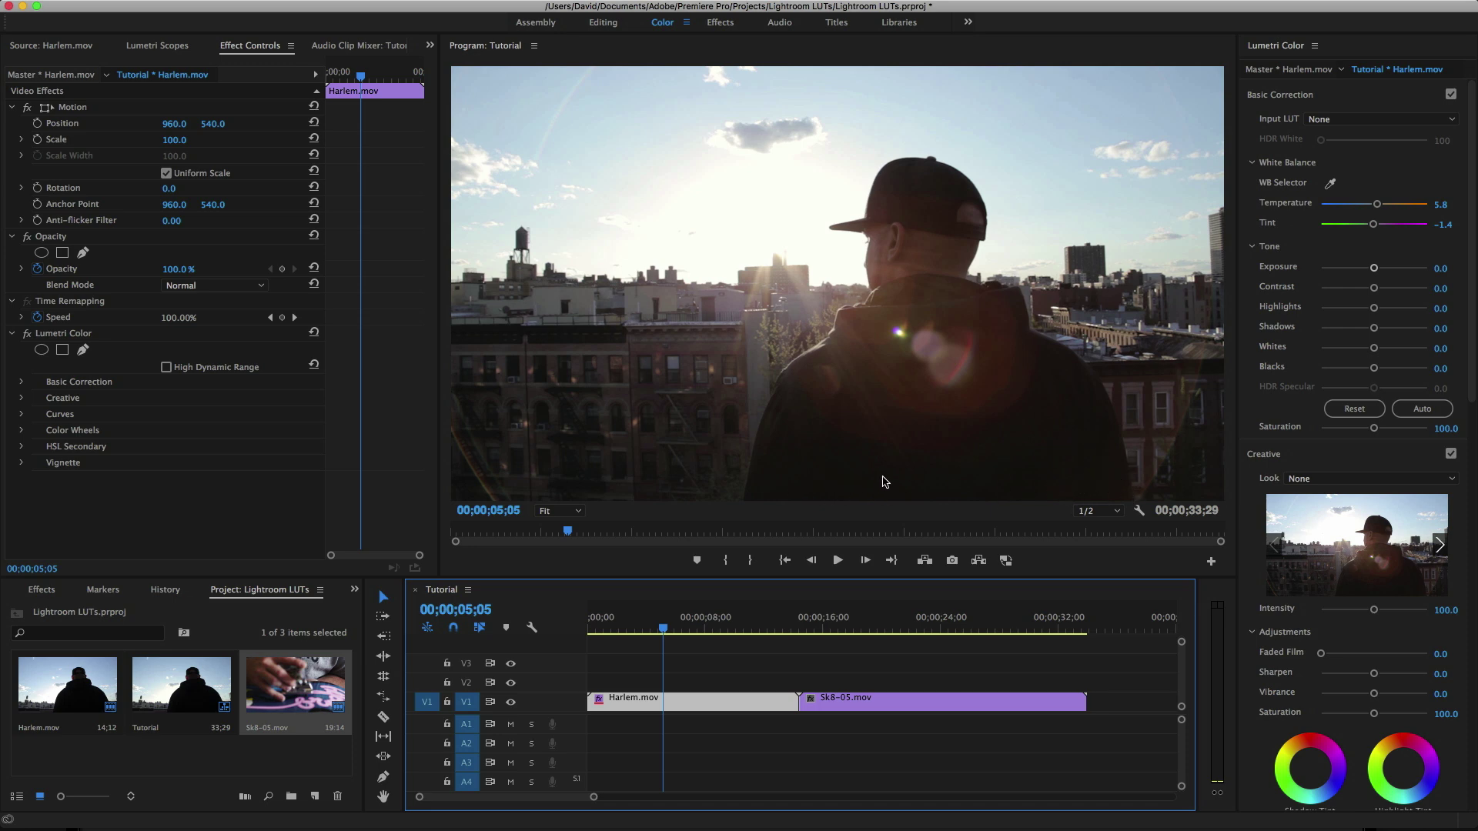
# Step: Export the frame as TIFF 'LUT Tutorial - Premiere' into the Desktop LUT Tutorial folder
pyautogui.click(952, 561)
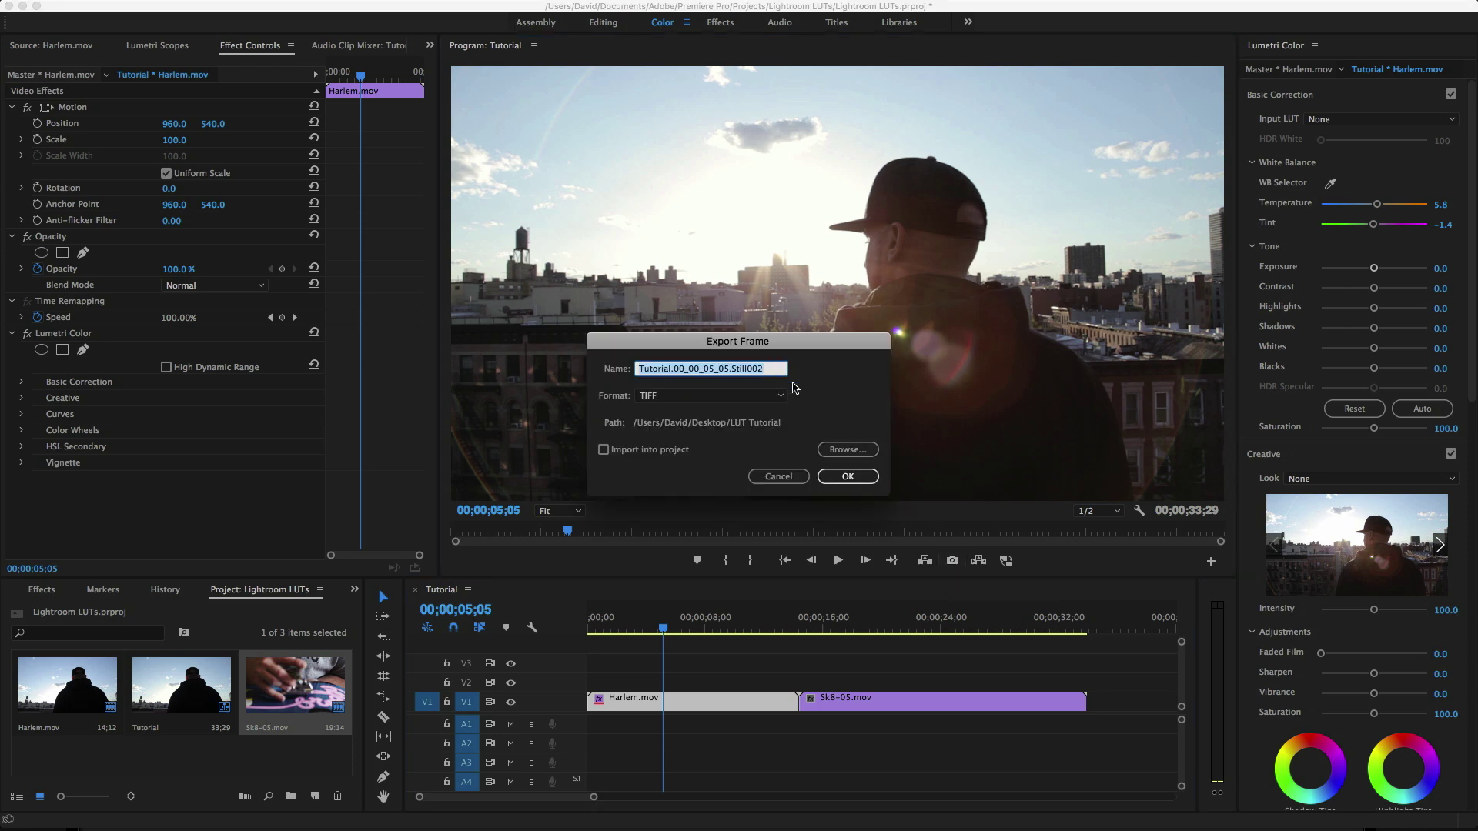
pyautogui.write('LUT ')
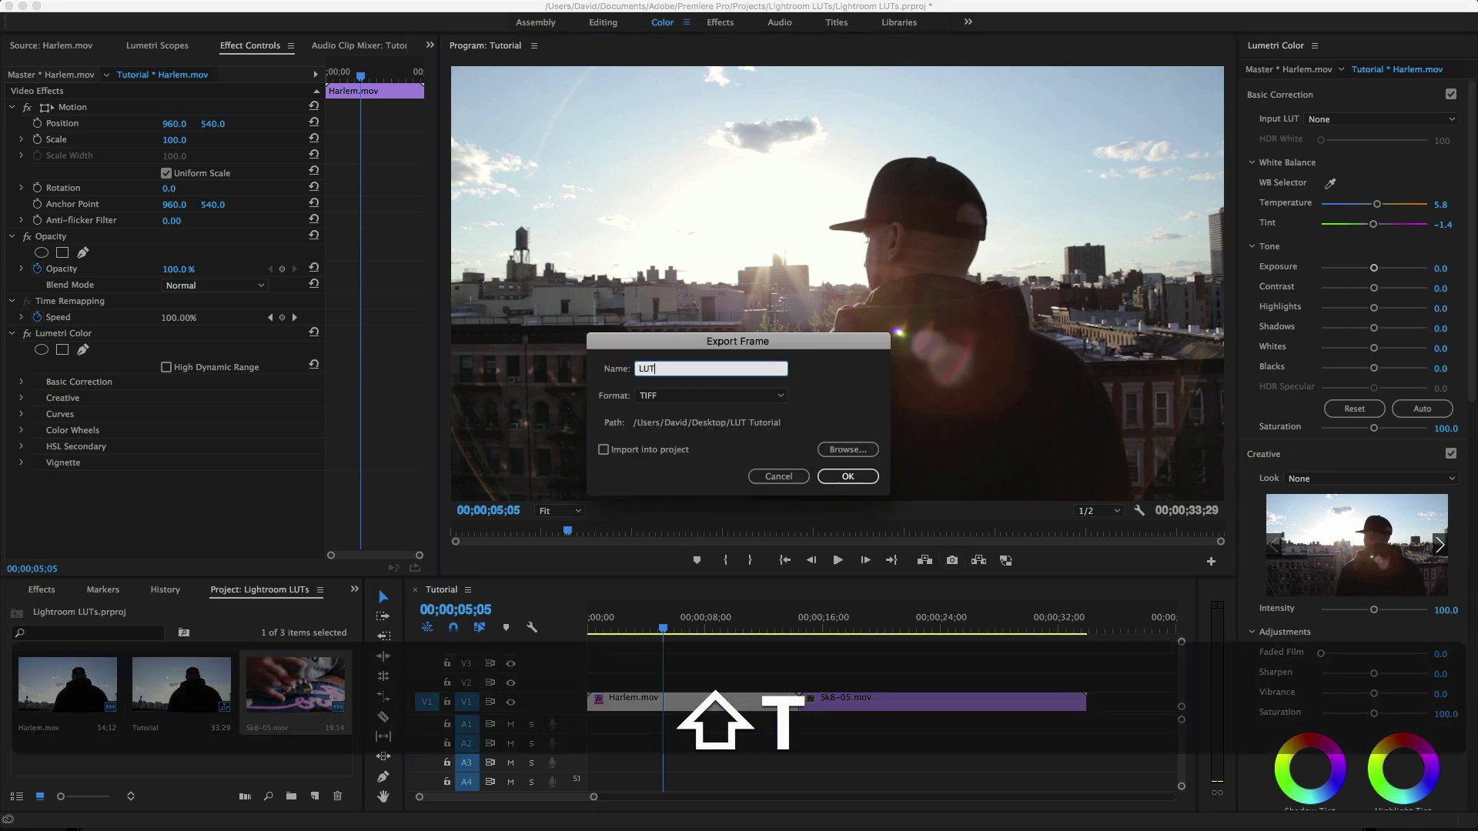
pyautogui.write('Tutorial')
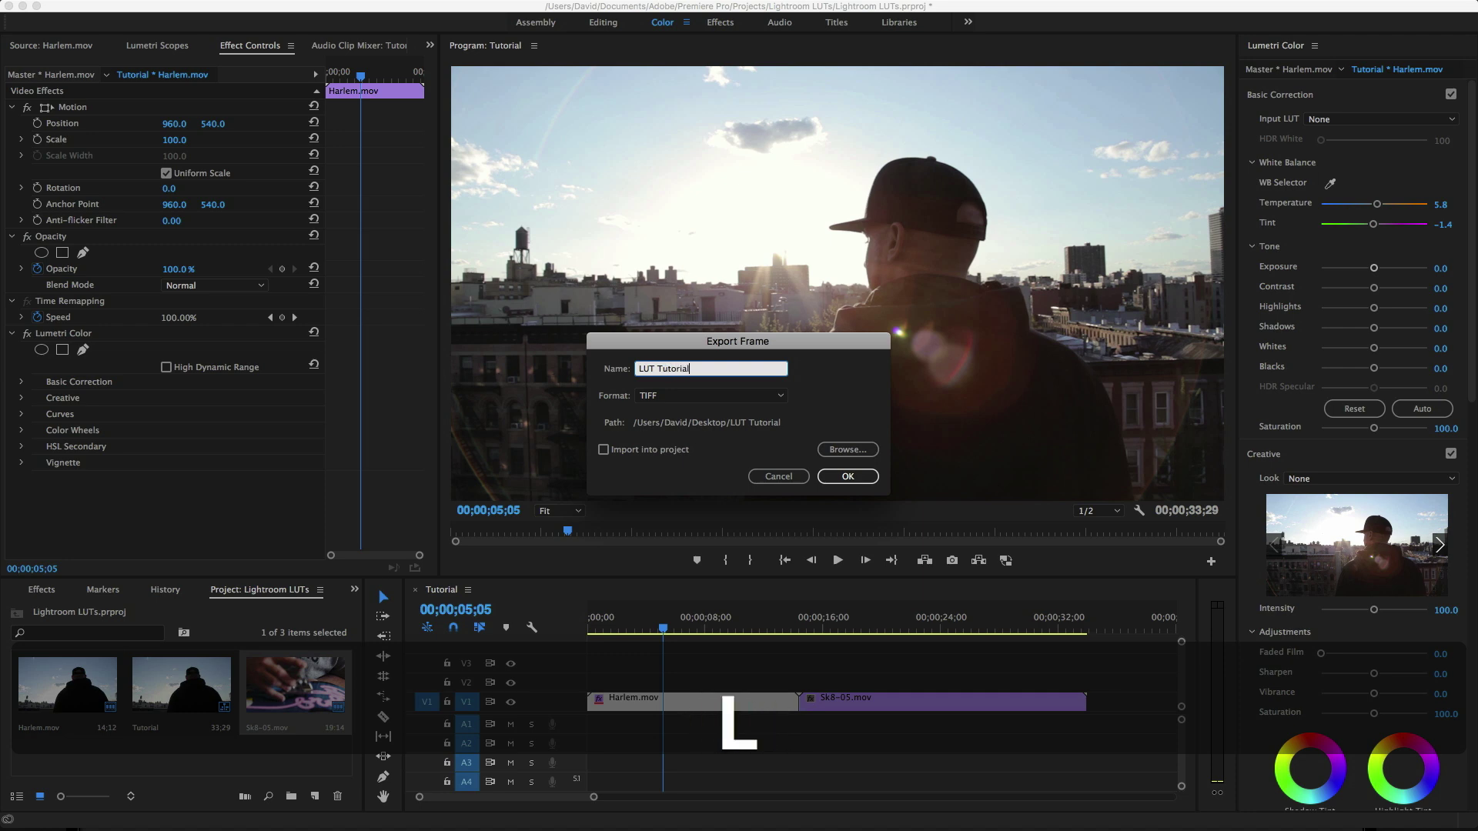
pyautogui.write(' - ')
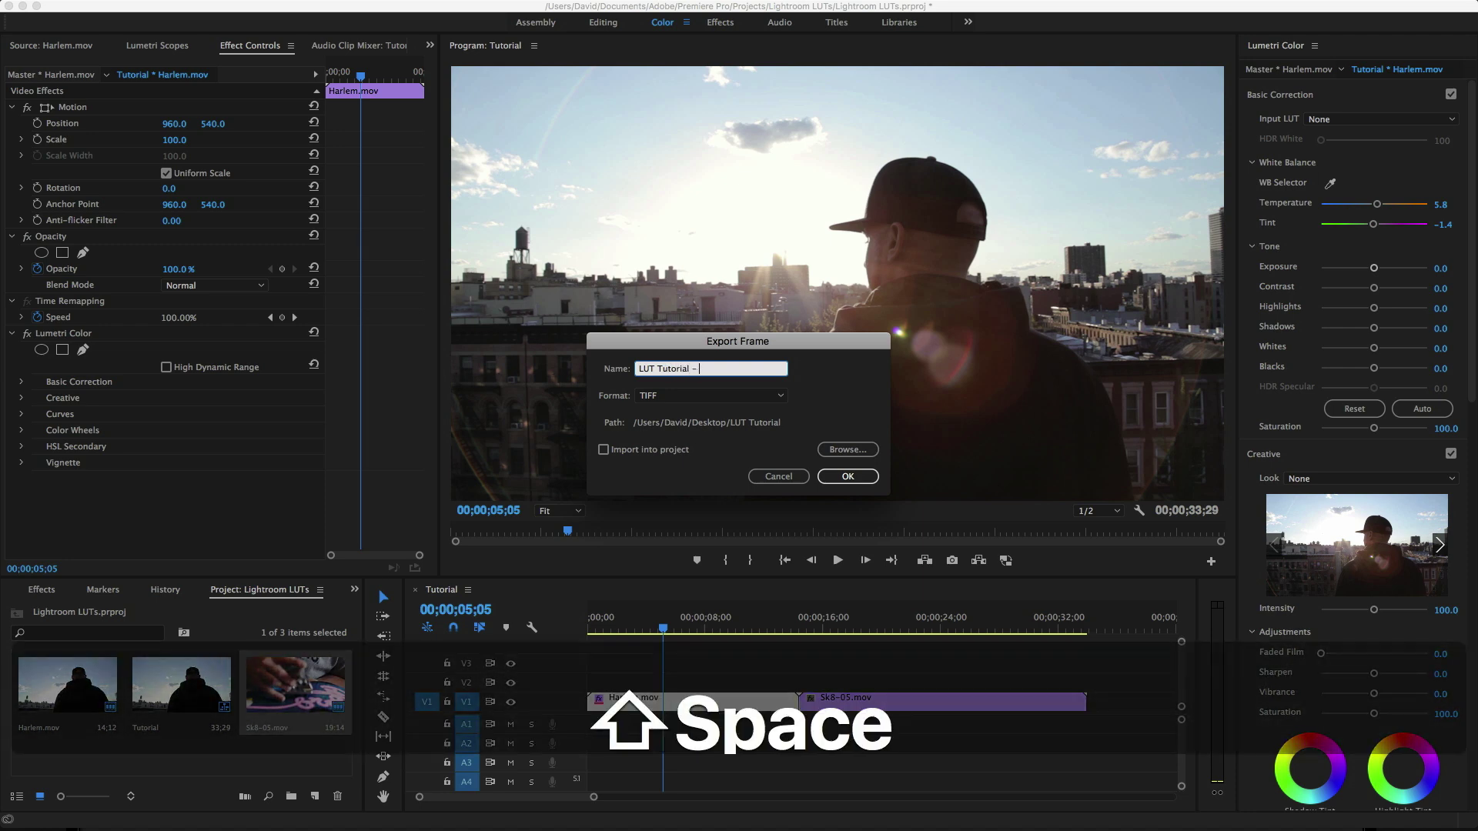
pyautogui.write('Premiere')
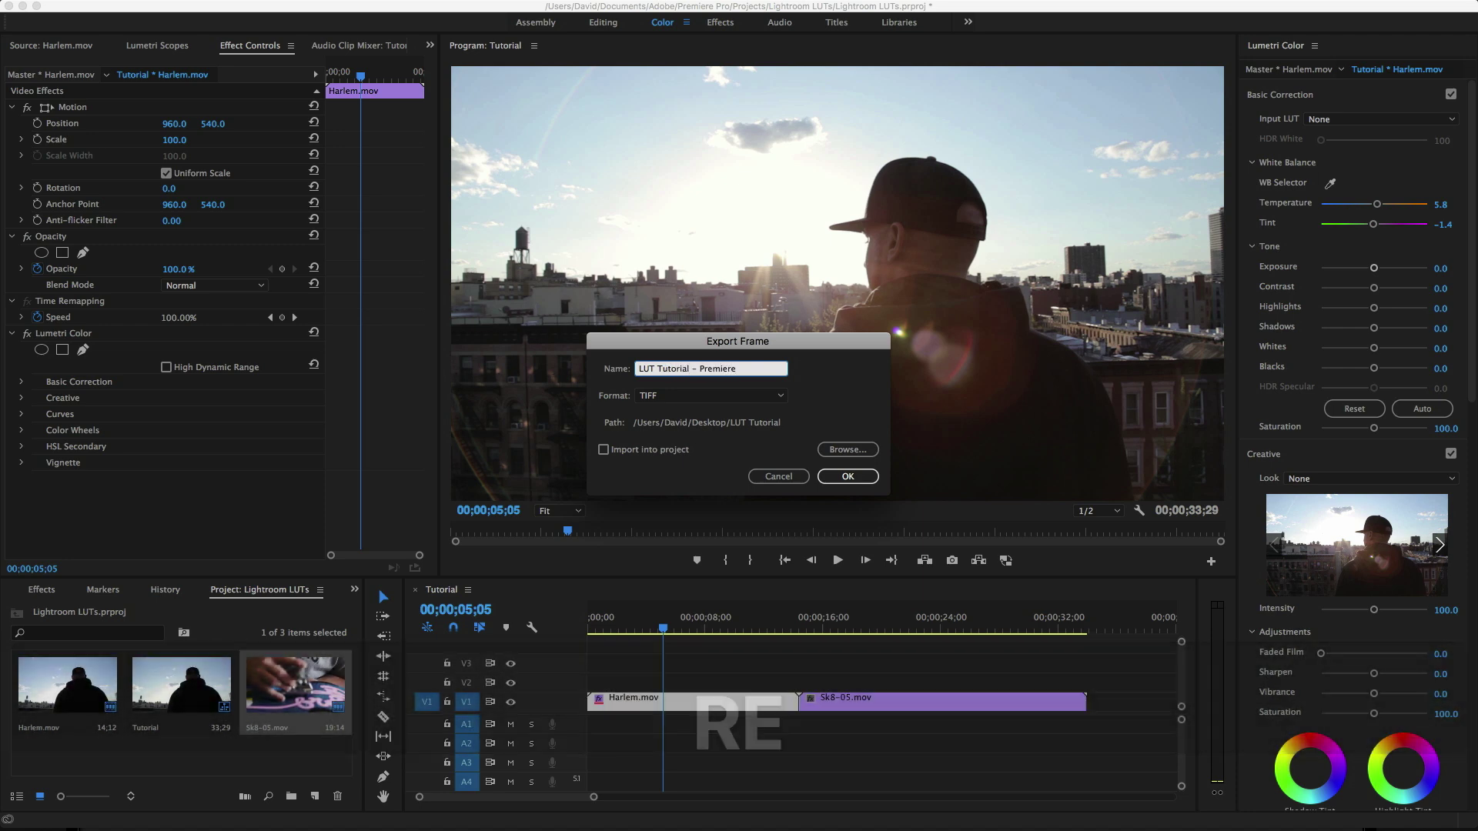
pyautogui.click(764, 396)
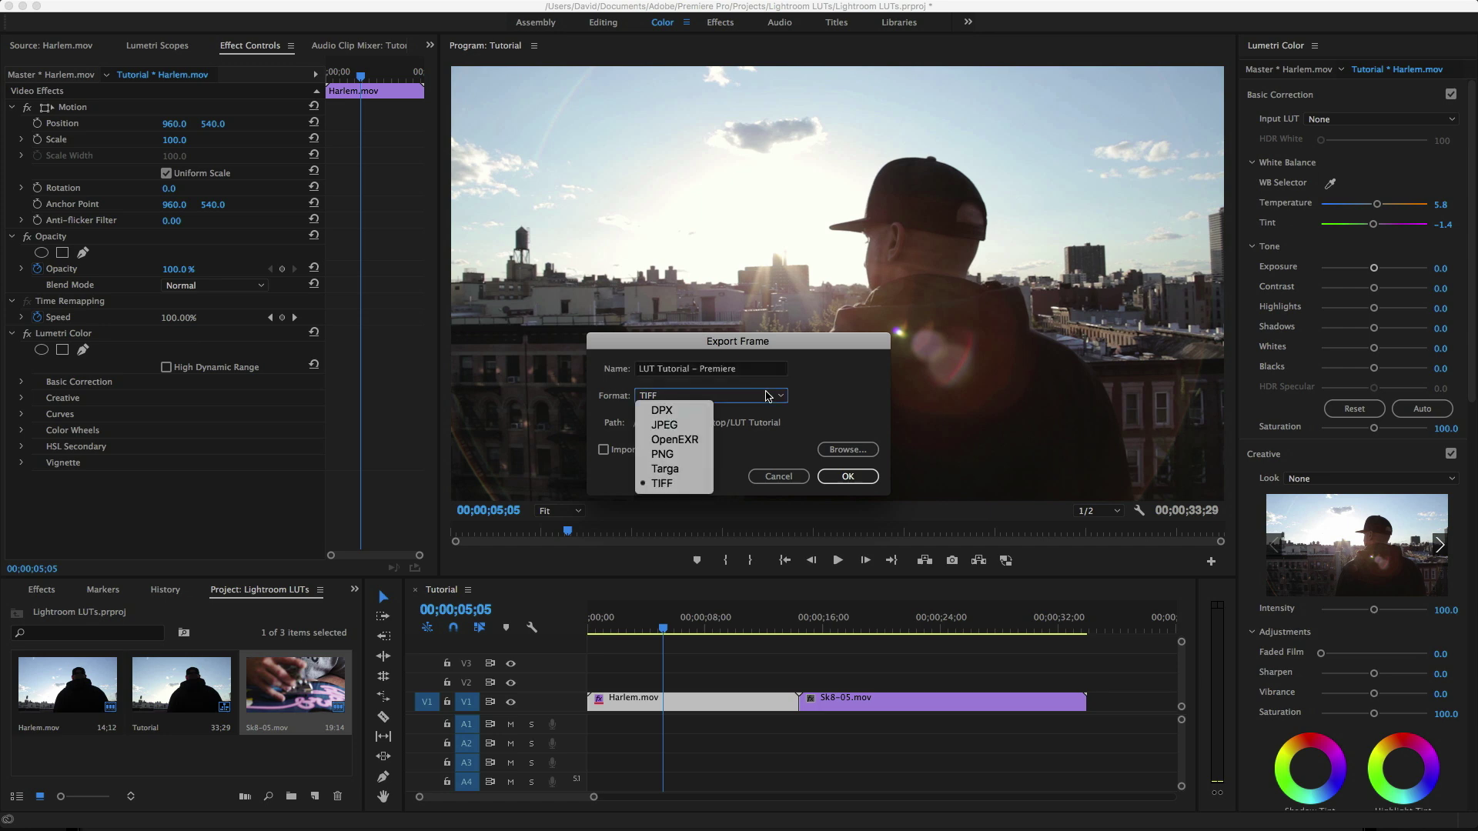
pyautogui.click(689, 484)
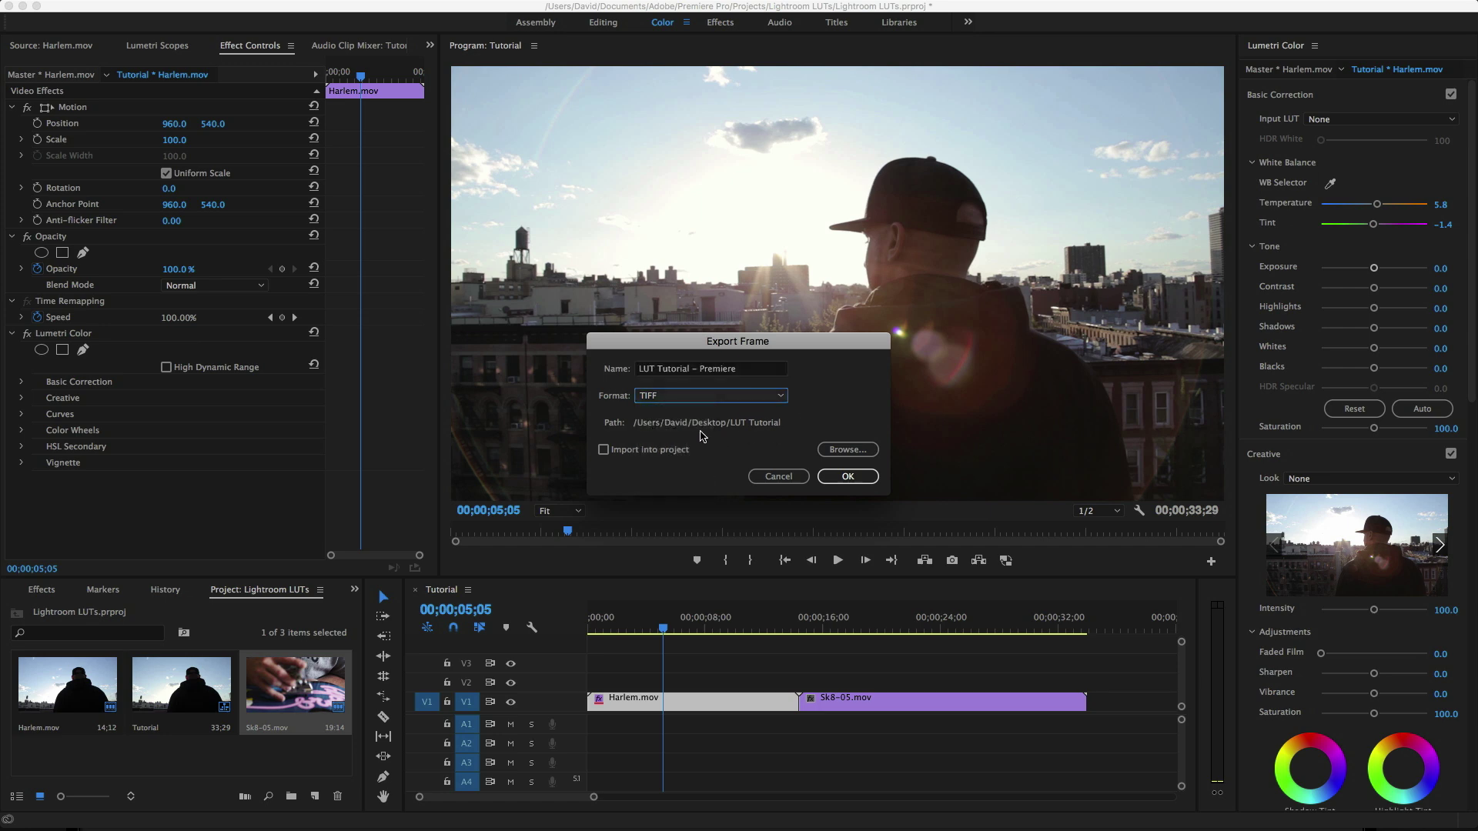
pyautogui.click(847, 450)
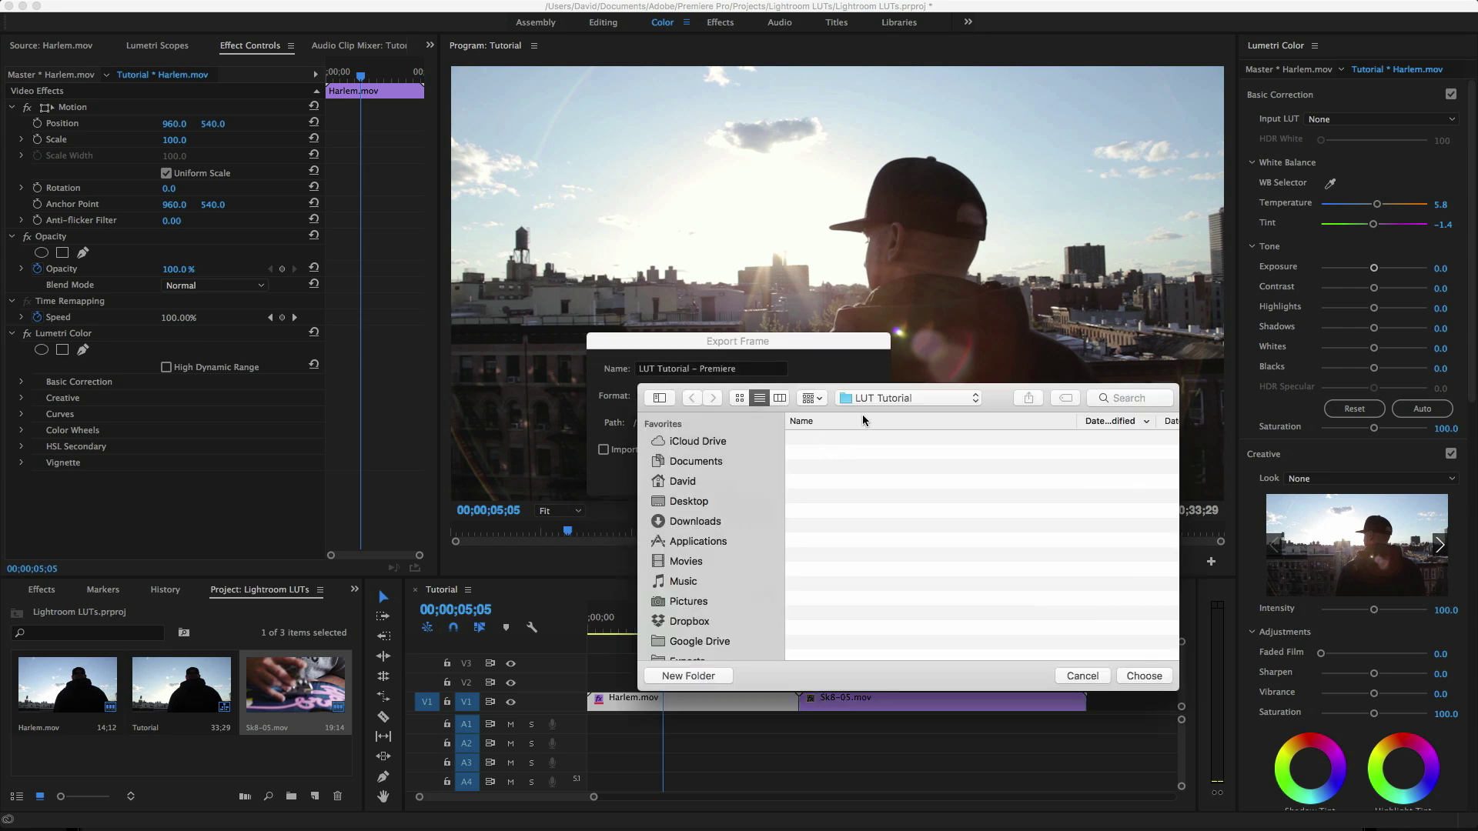
pyautogui.click(1142, 676)
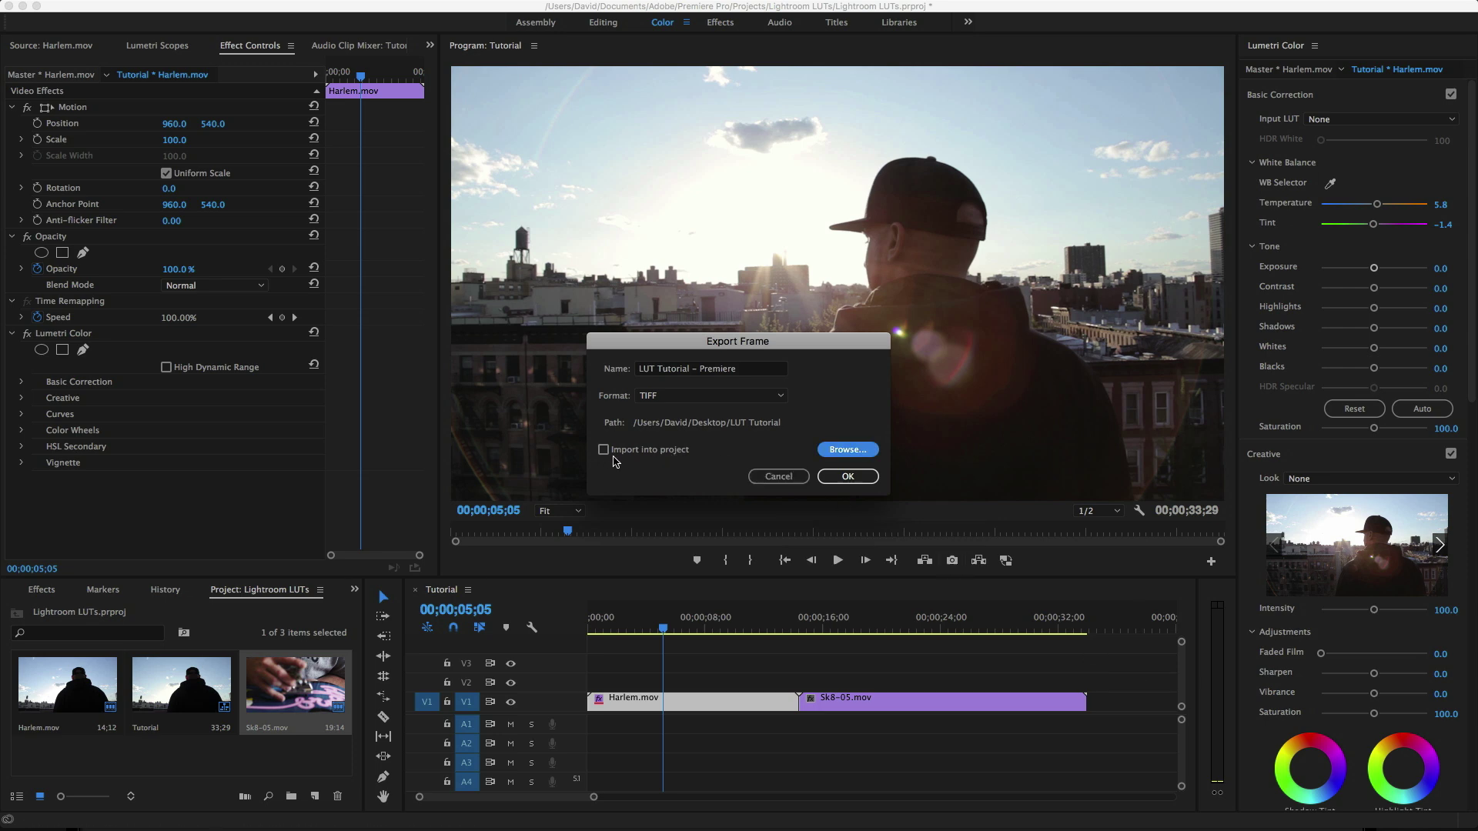
pyautogui.click(868, 483)
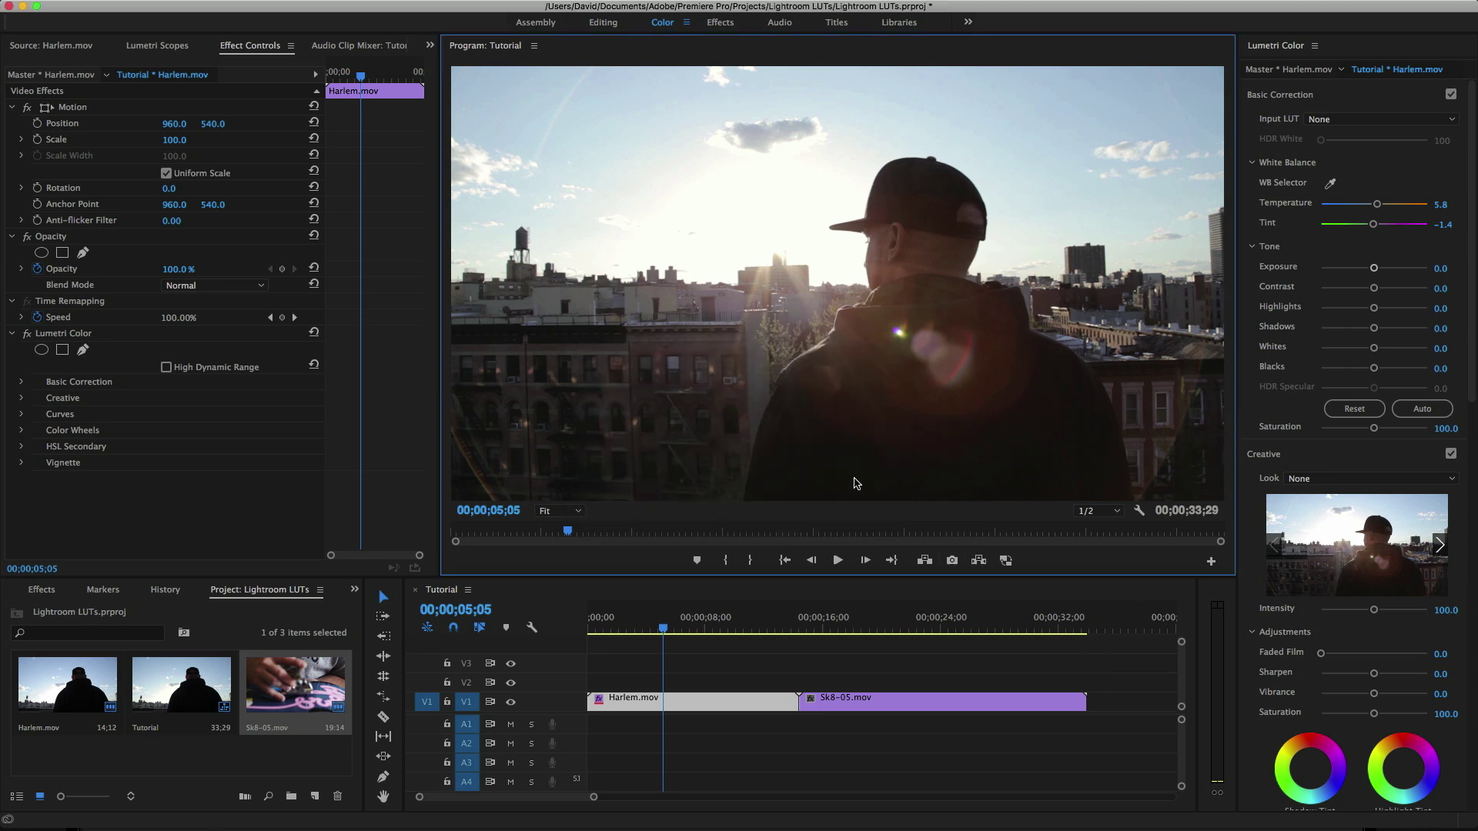
# Step: Check the exported LUT Tutorial - Premiere.tif in Finder, then launch Final Cut Pro
pyautogui.click(308, 780)
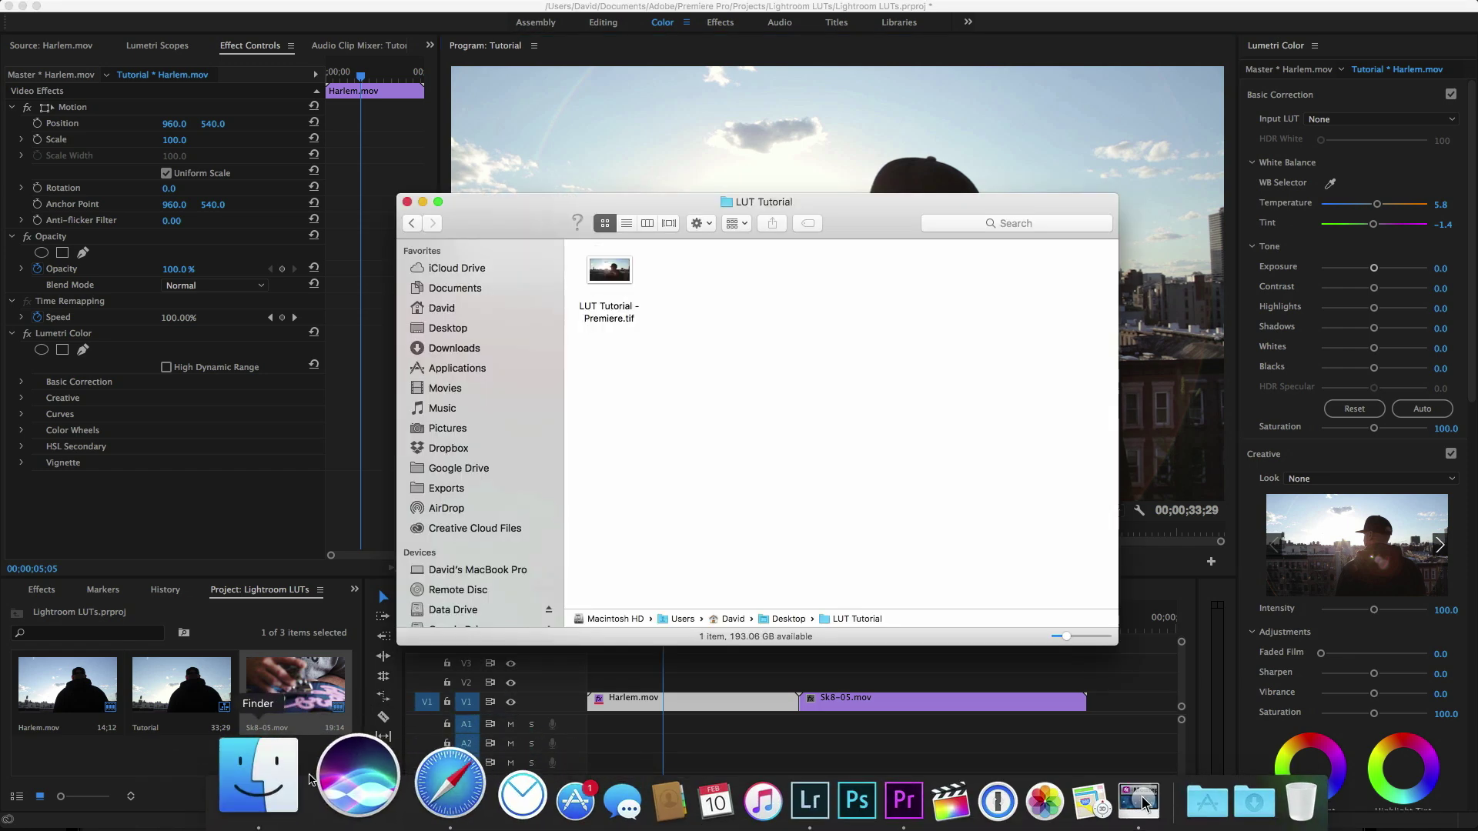
pyautogui.click(628, 279)
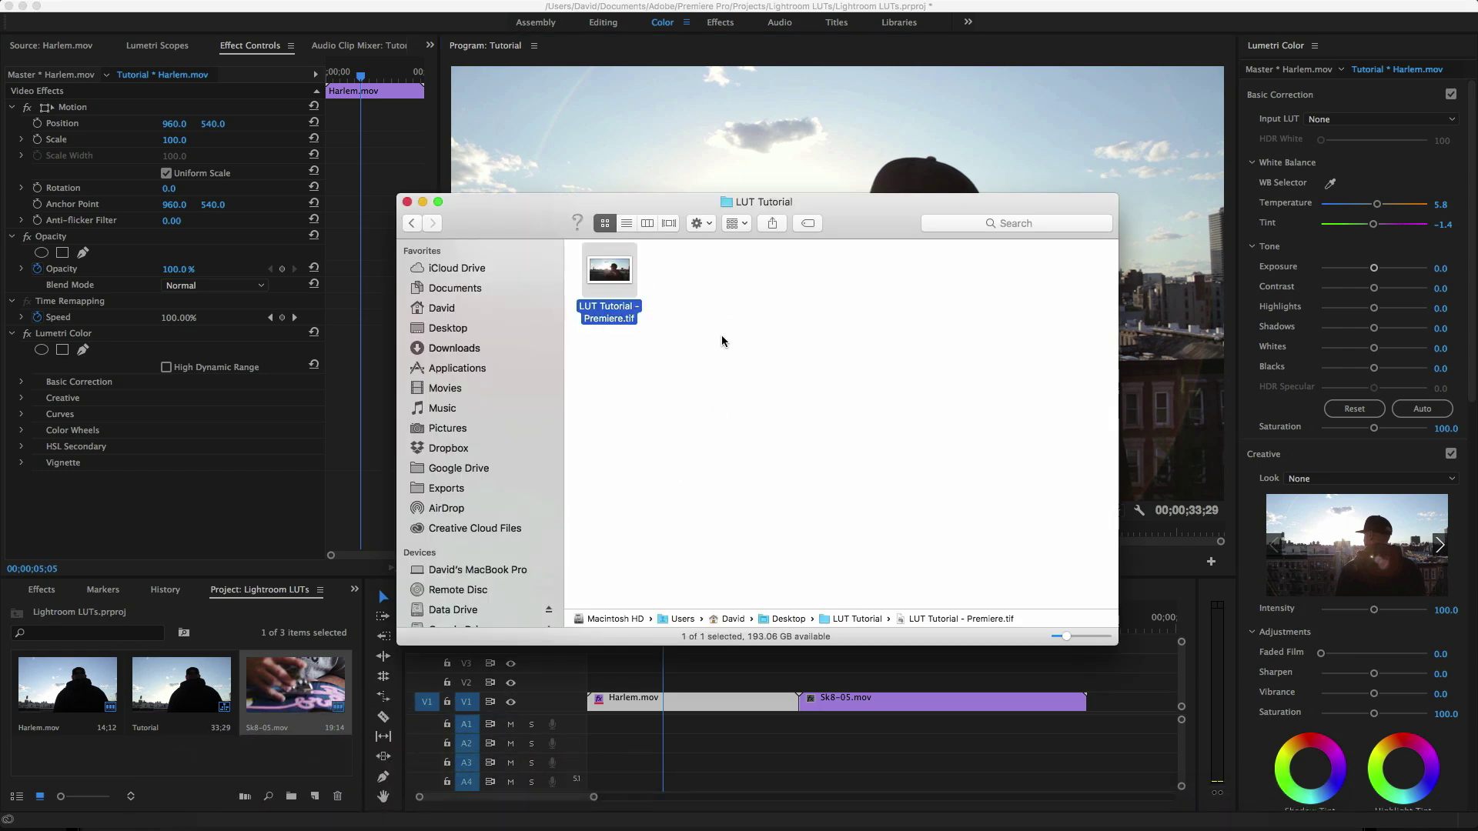
pyautogui.moveTo(862, 820)
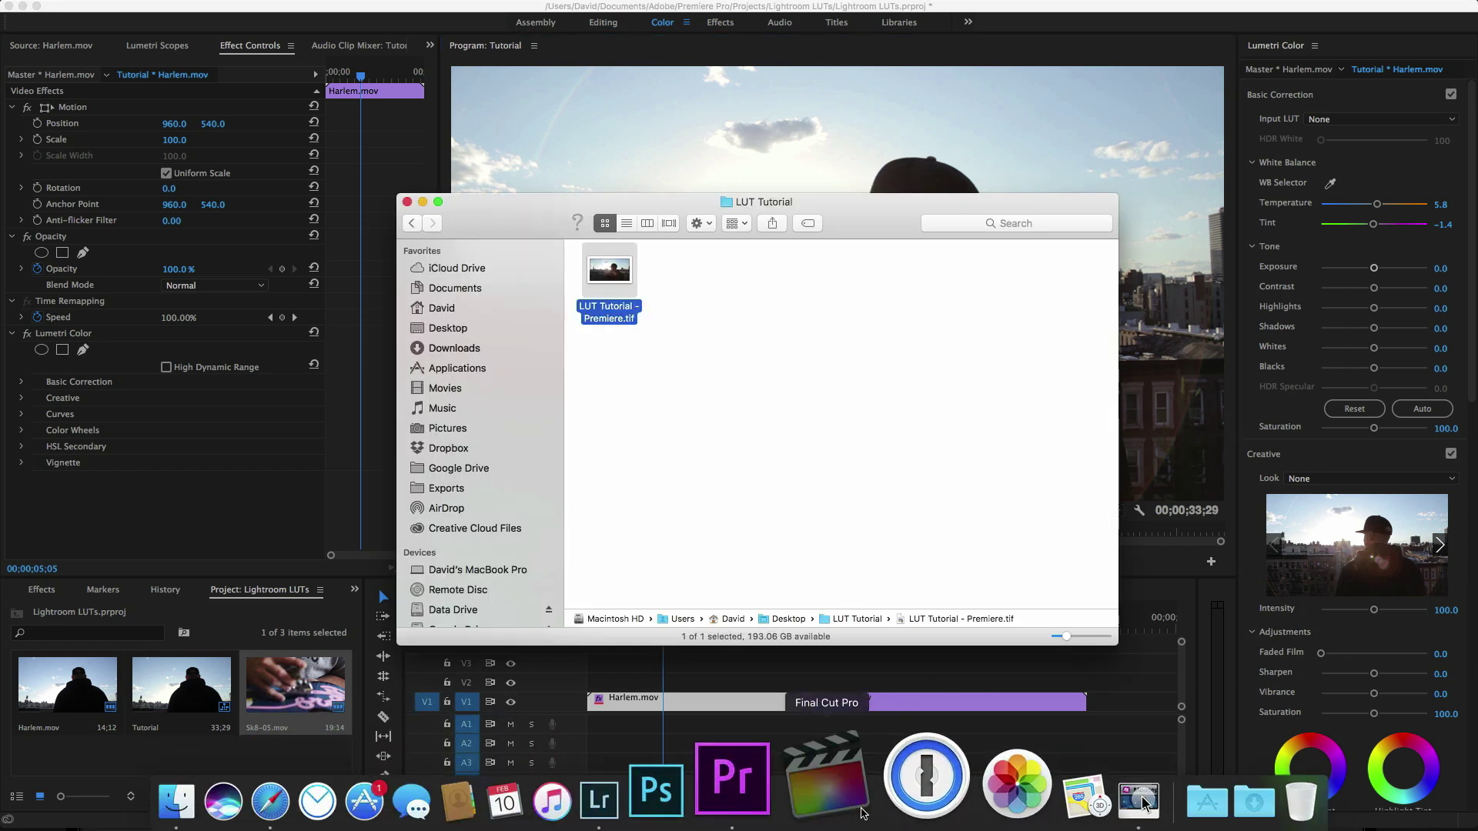
pyautogui.click(862, 812)
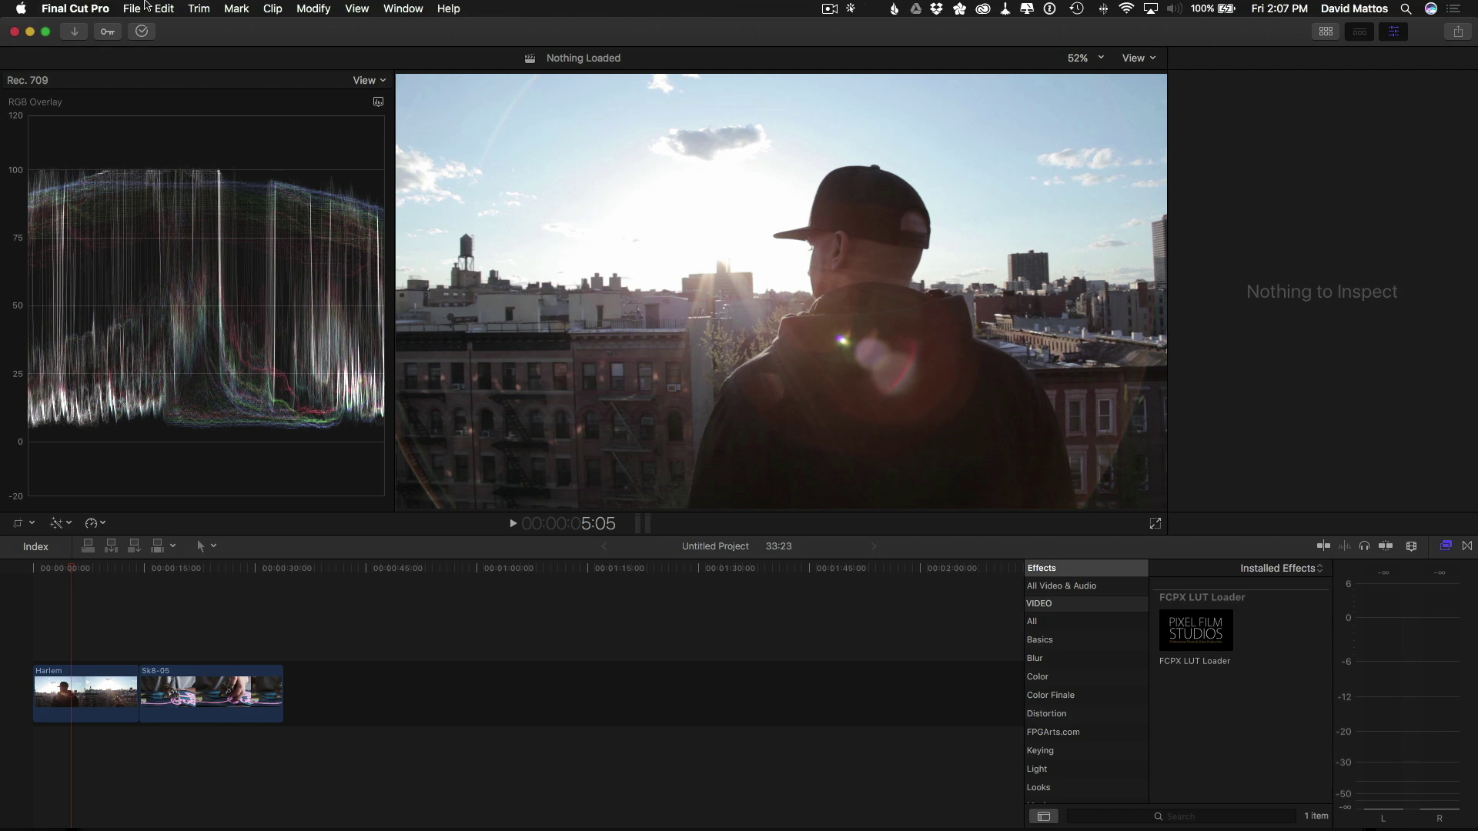
# Step: Add Save Current Frame to Final Cut Pro's share destinations list via File > Share
pyautogui.click(132, 8)
pyautogui.moveTo(196, 163)
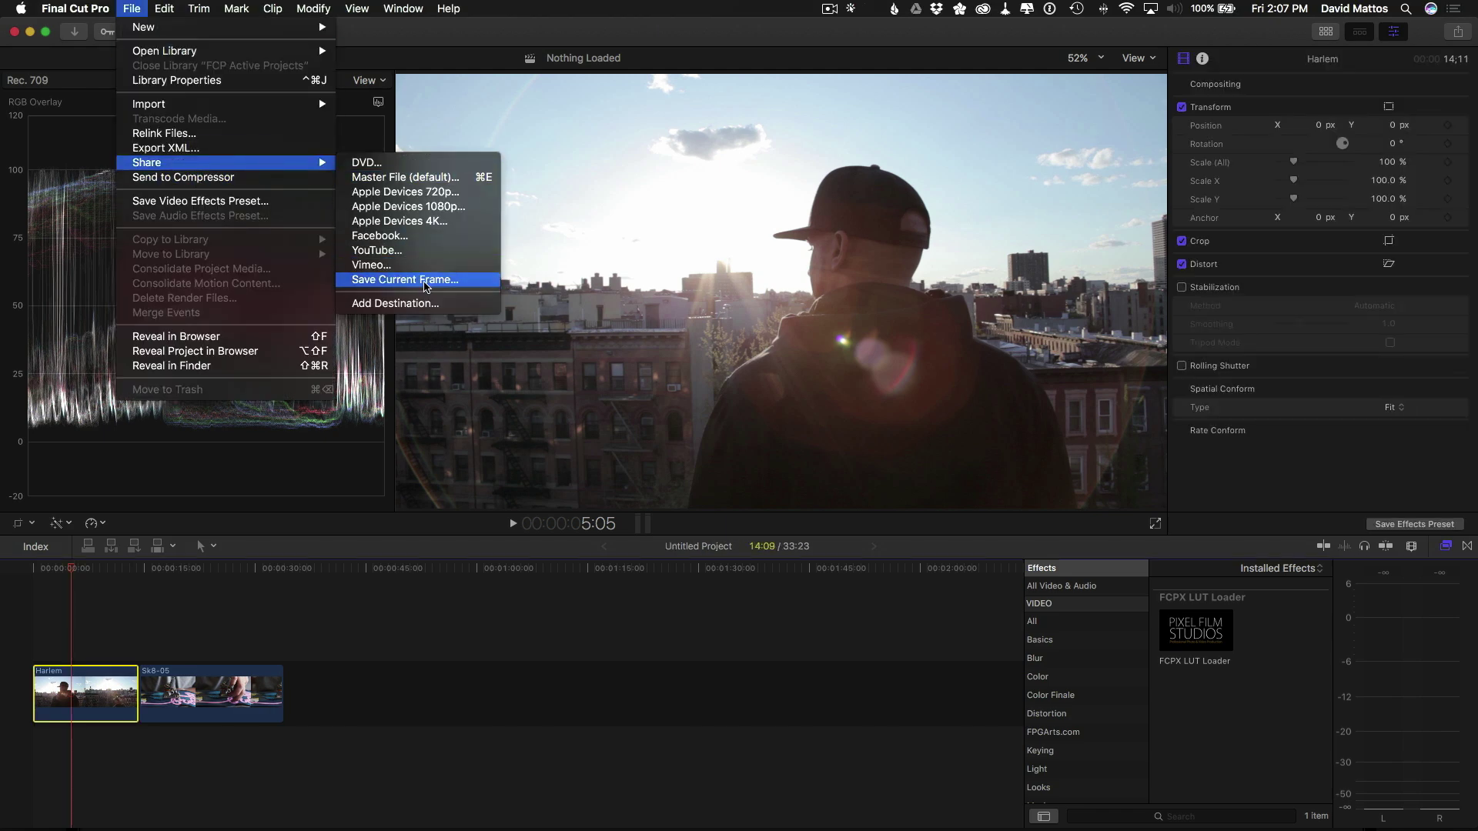
pyautogui.click(441, 303)
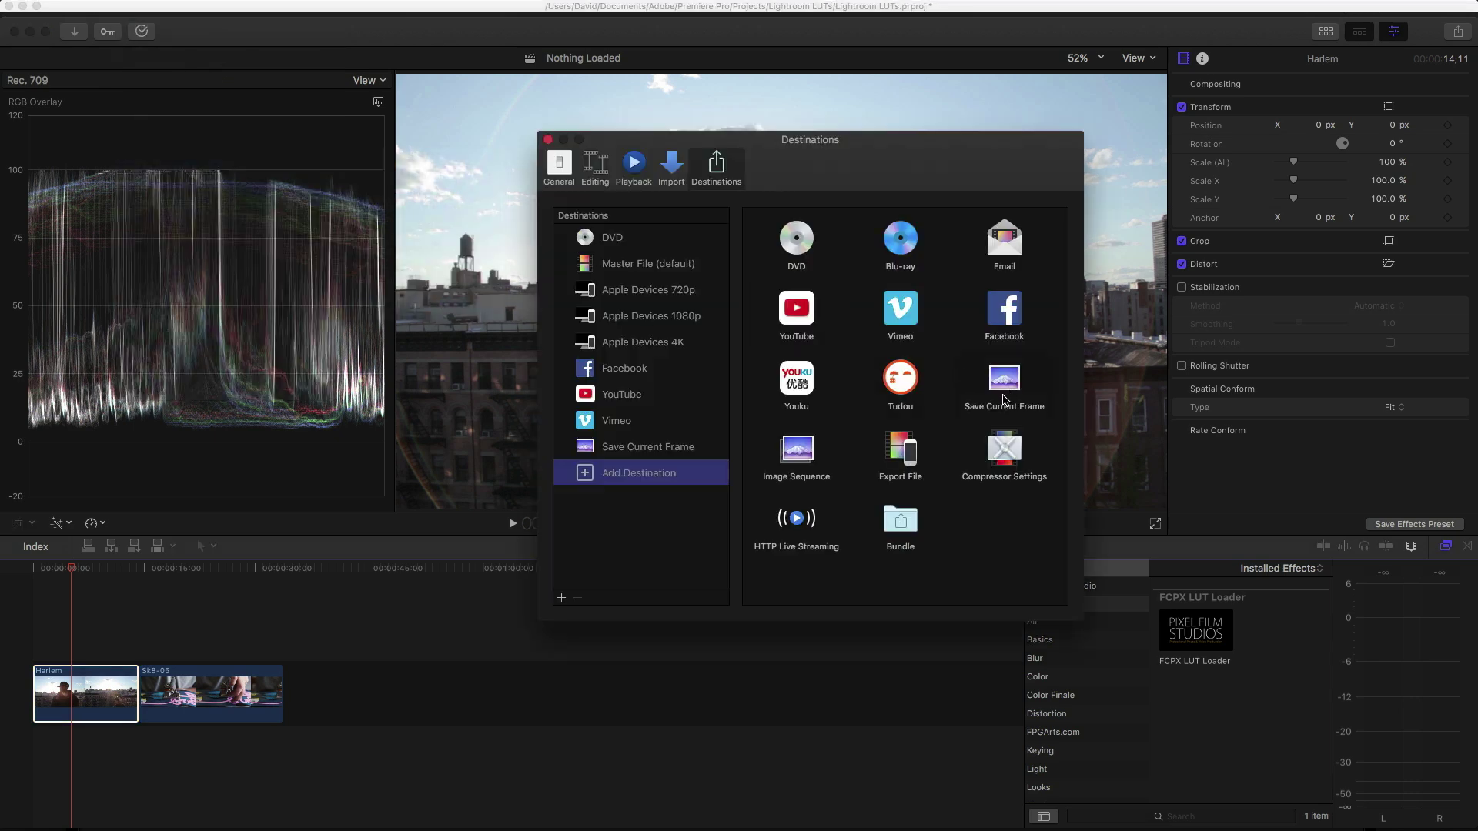
pyautogui.moveTo(993, 386); pyautogui.dragTo(643, 448)
# Step: Close the destinations and start sharing the Harlem frame with Save Current Frame
pyautogui.click(548, 139)
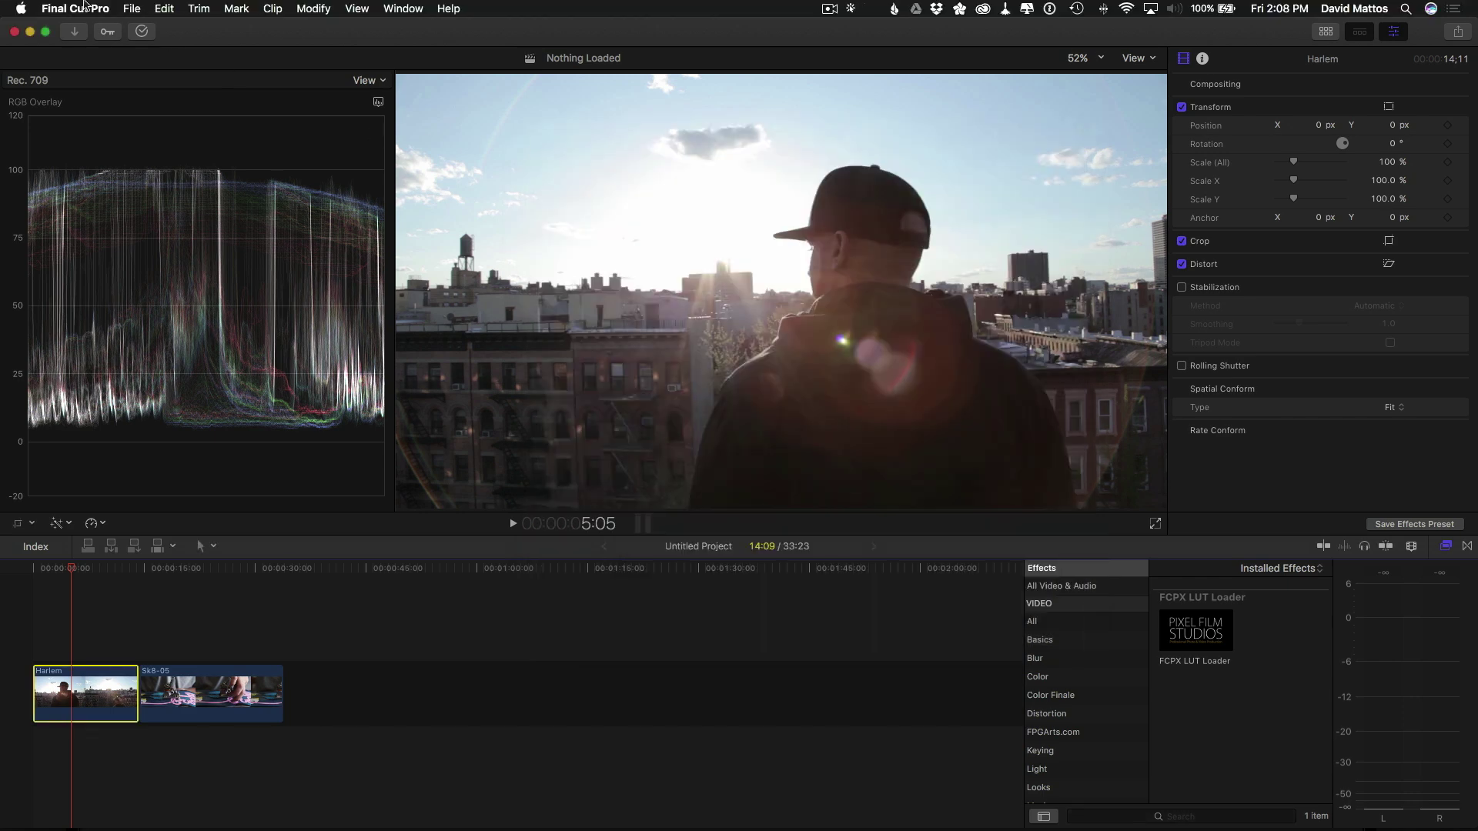
pyautogui.click(128, 7)
pyautogui.moveTo(264, 164)
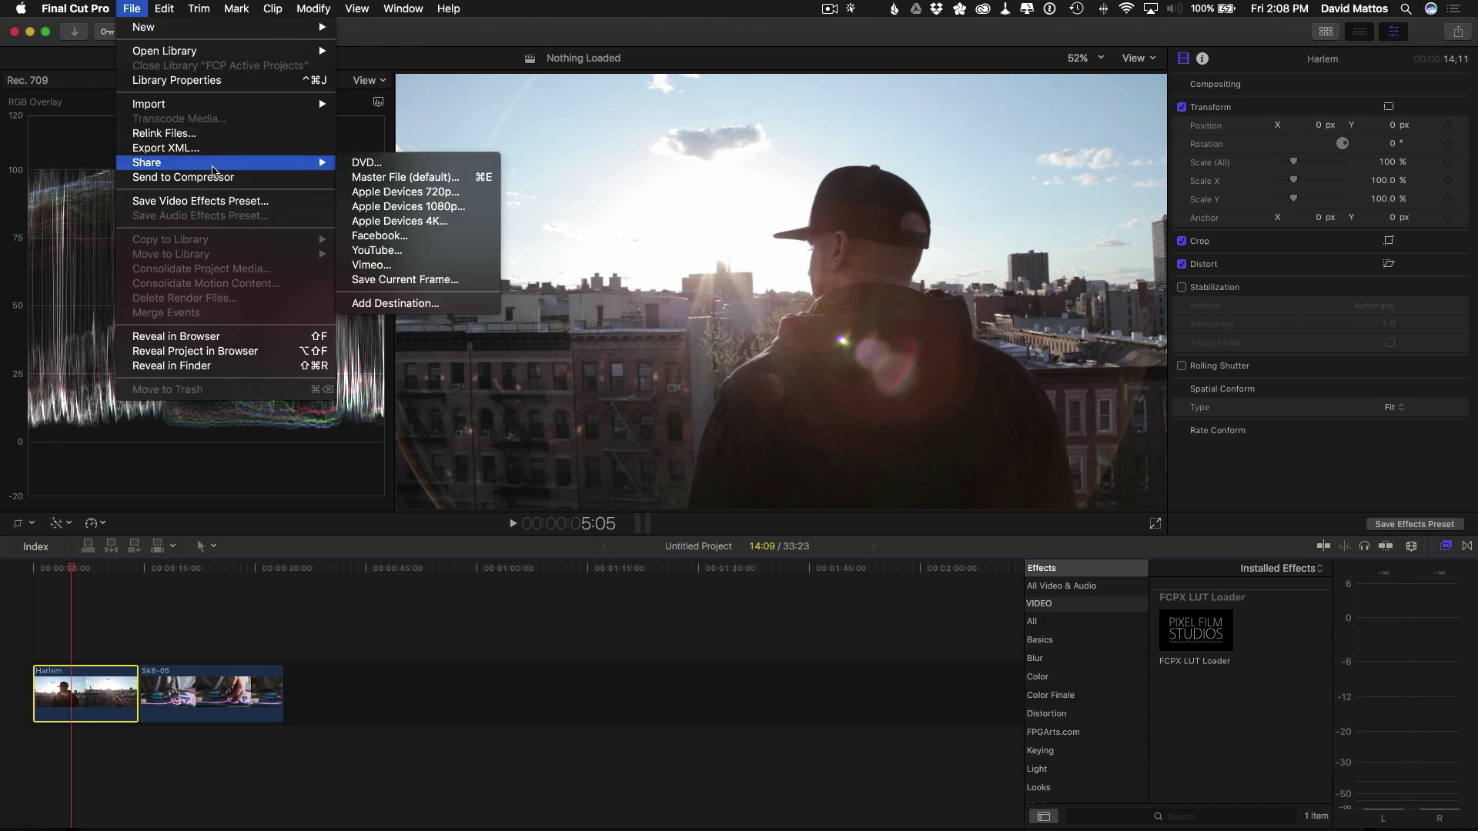
pyautogui.click(405, 279)
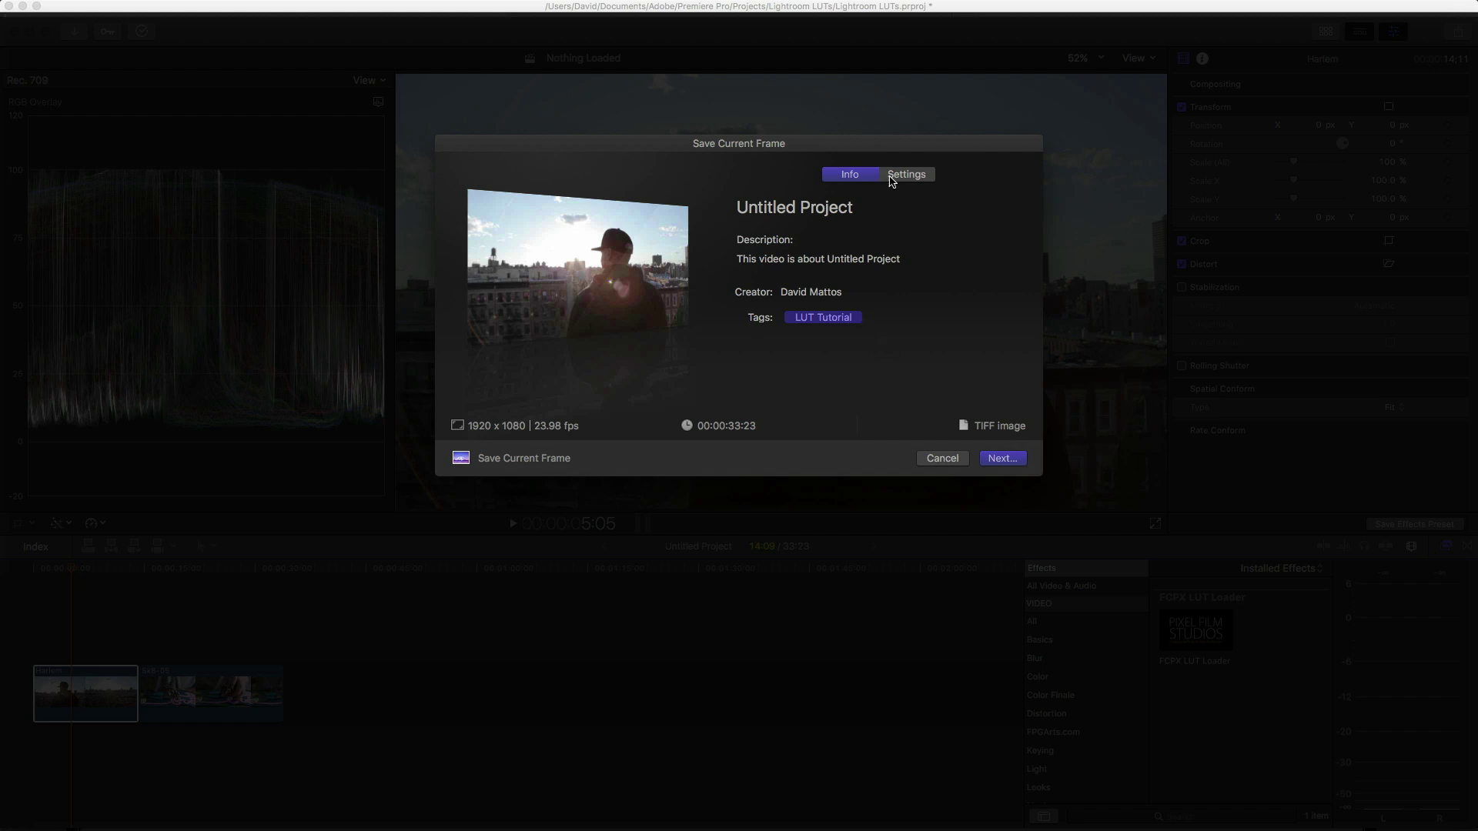
pyautogui.click(908, 176)
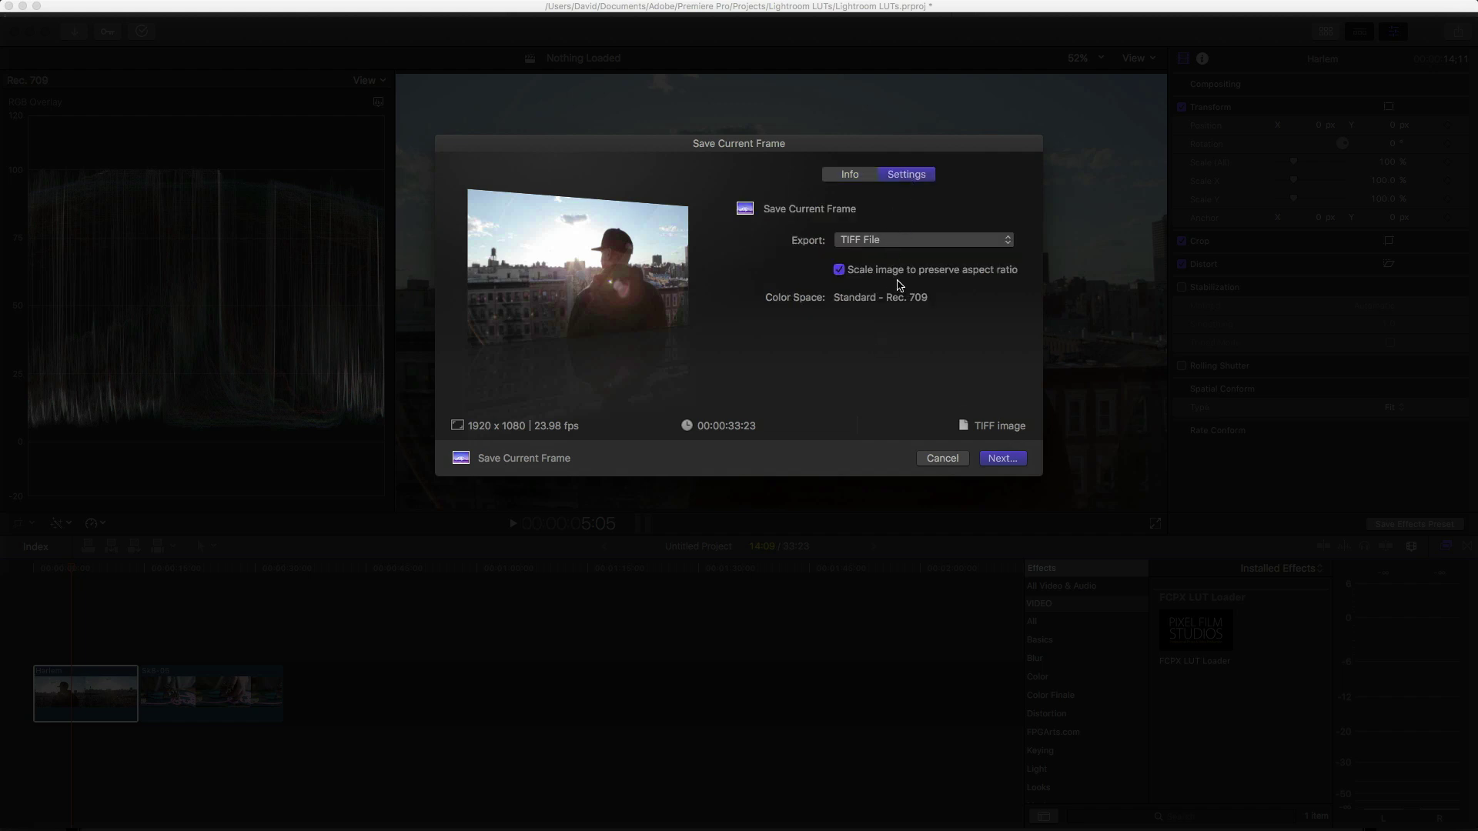
pyautogui.click(1001, 458)
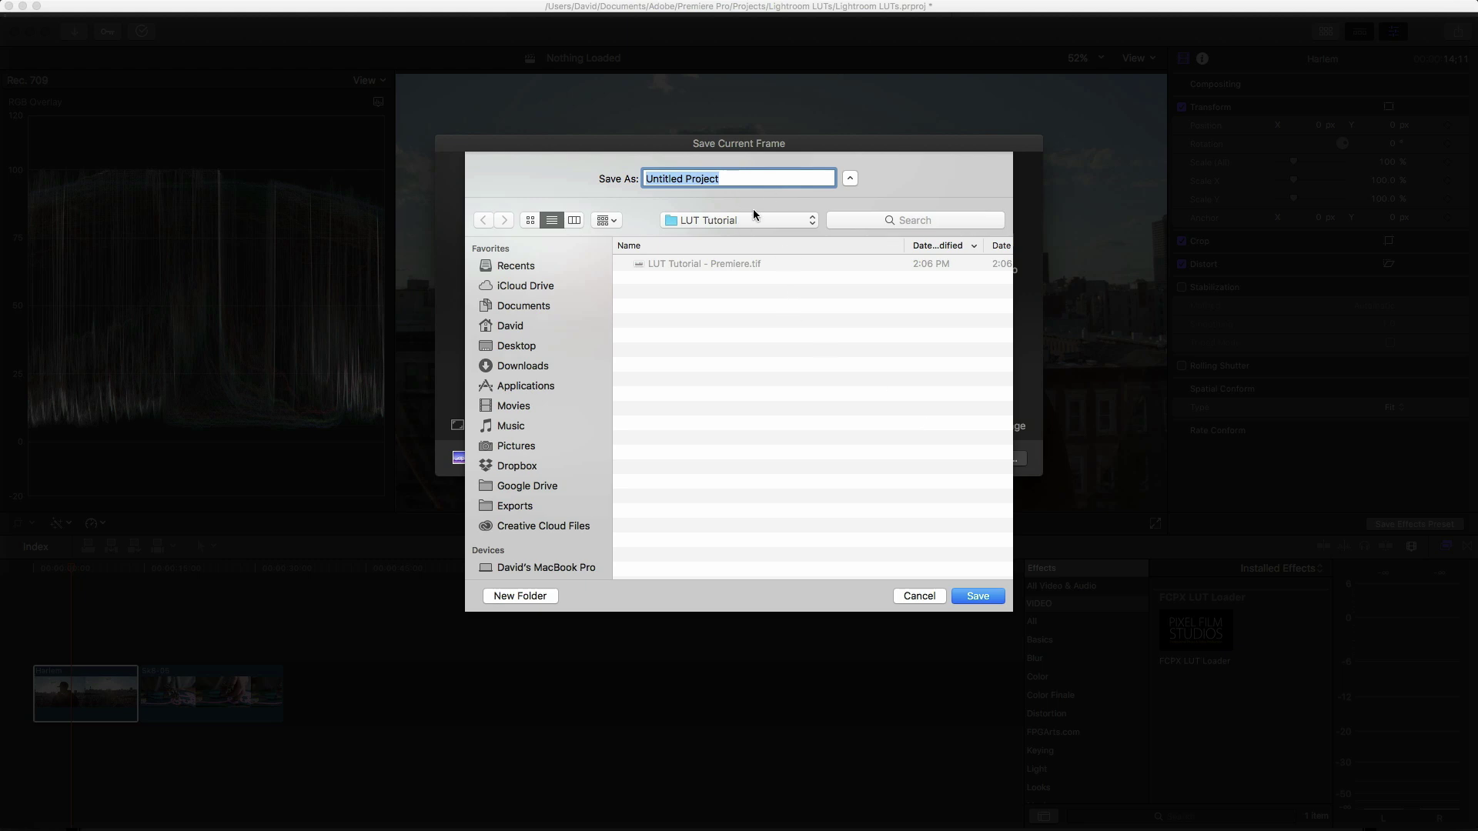
# Step: Name the frame 'LUT Tutorial - FCPX' and save it into the LUT Tutorial folder
pyautogui.write('Lut')
pyautogui.press('BackSpace')
pyautogui.press('BackSpace')
pyautogui.write('UT Tutorial - ')
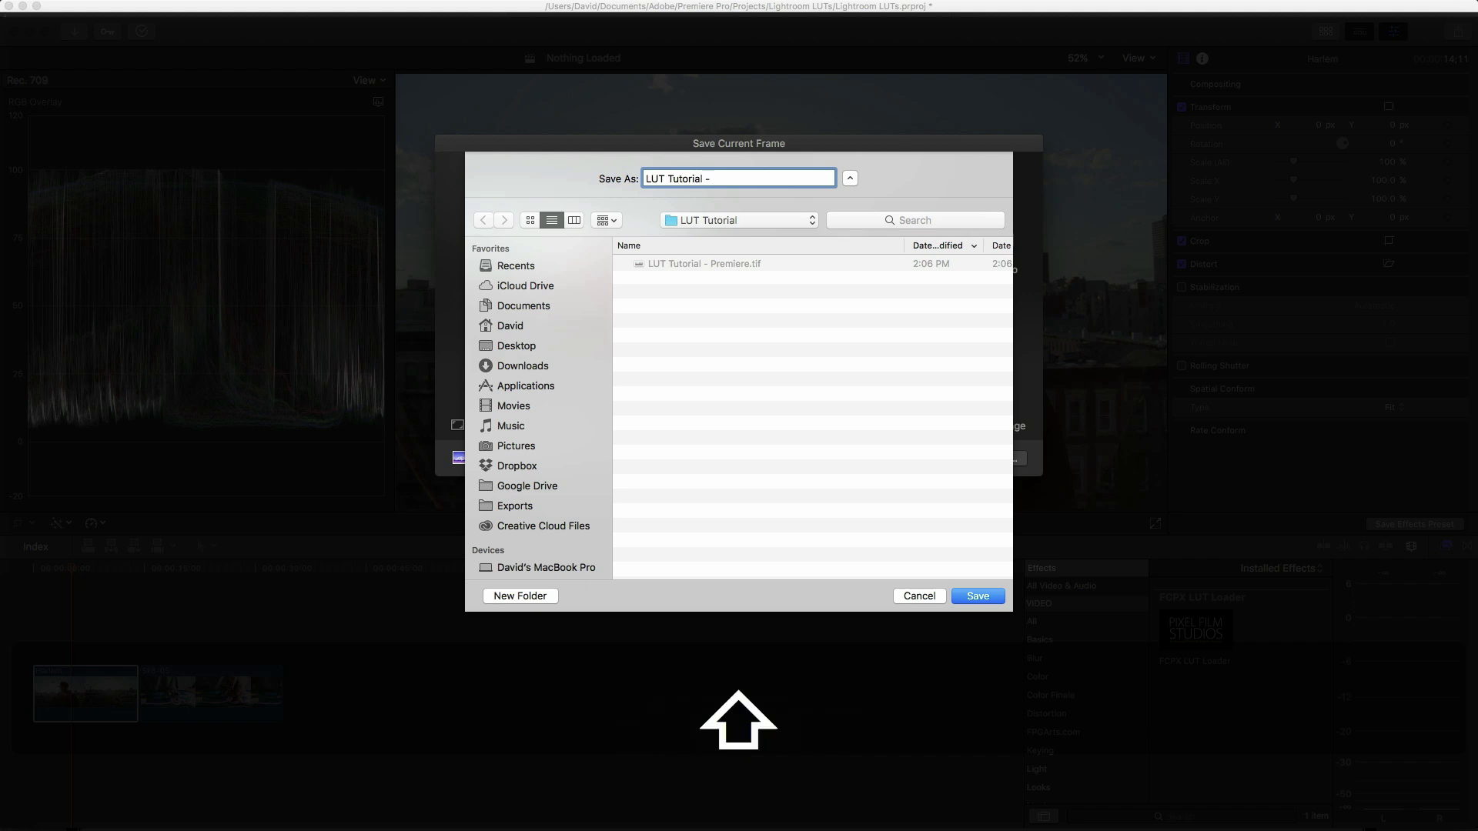
pyautogui.write('FXP')
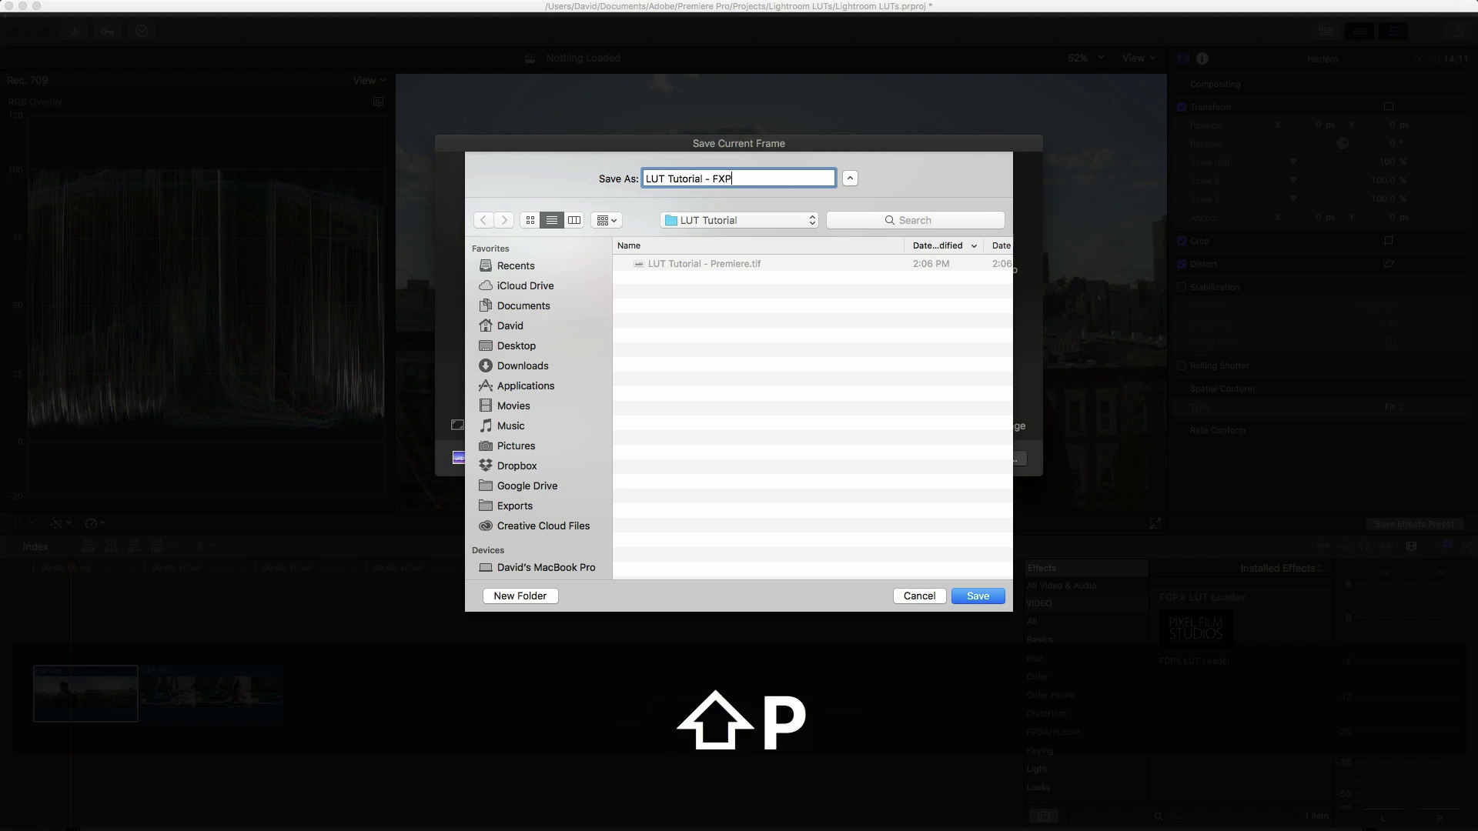
pyautogui.press('BackSpace')
pyautogui.press('BackSpace')
pyautogui.write('CPX')
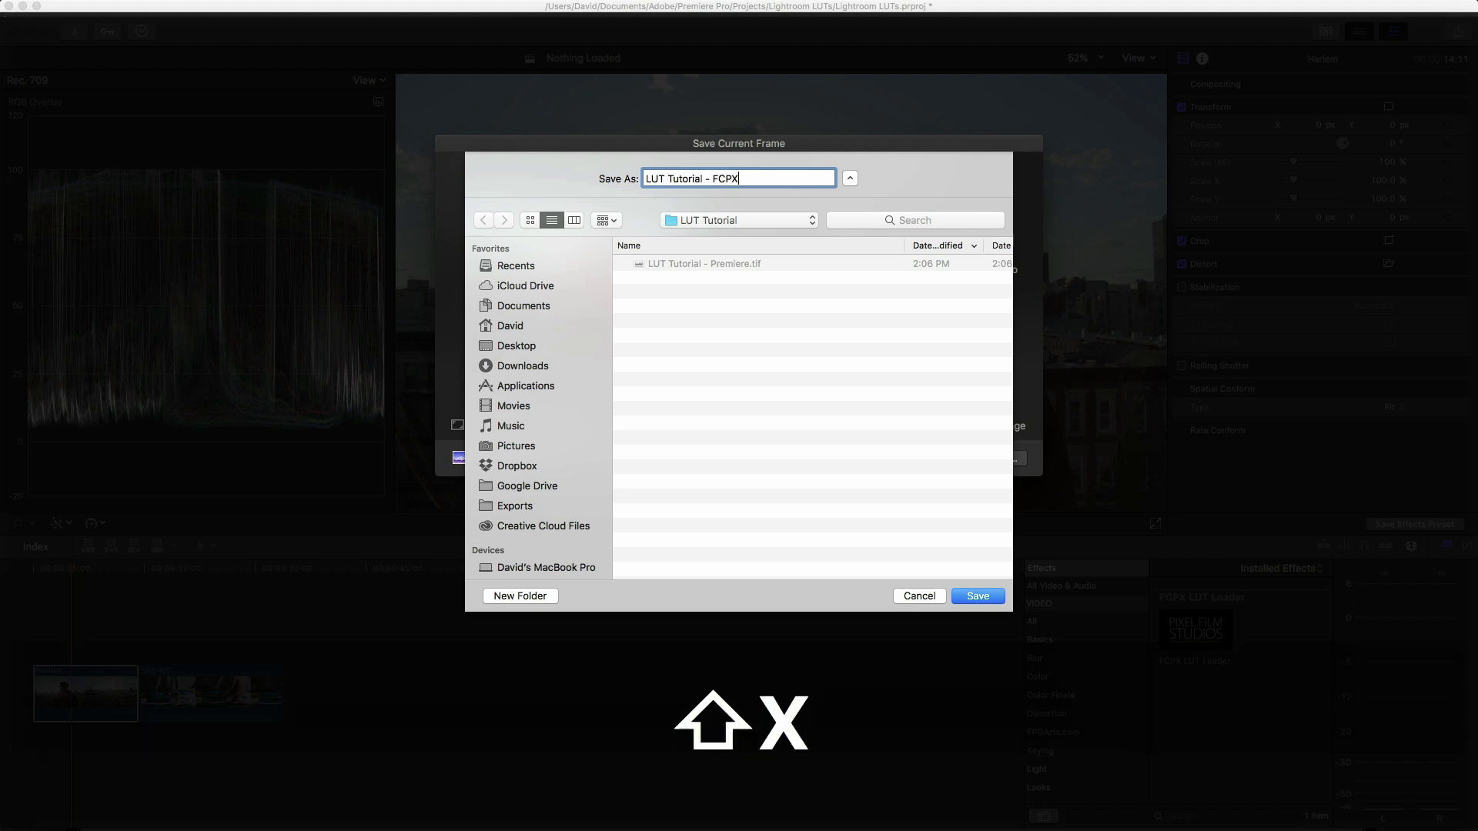
pyautogui.press('Return')
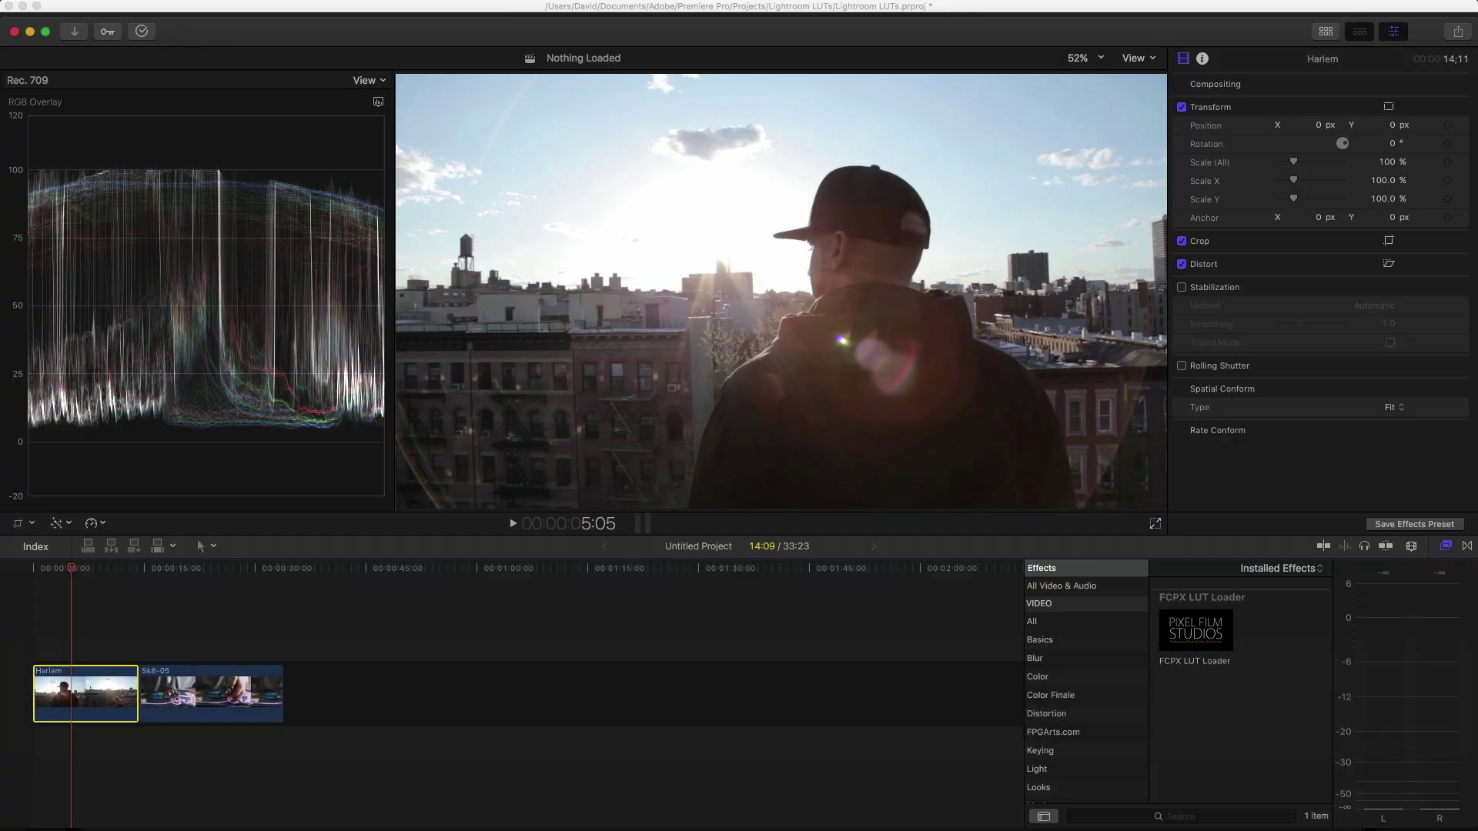
# Step: View both exported frames in the LUT Tutorial folder, then switch to Lightroom
pyautogui.moveTo(644, 825)
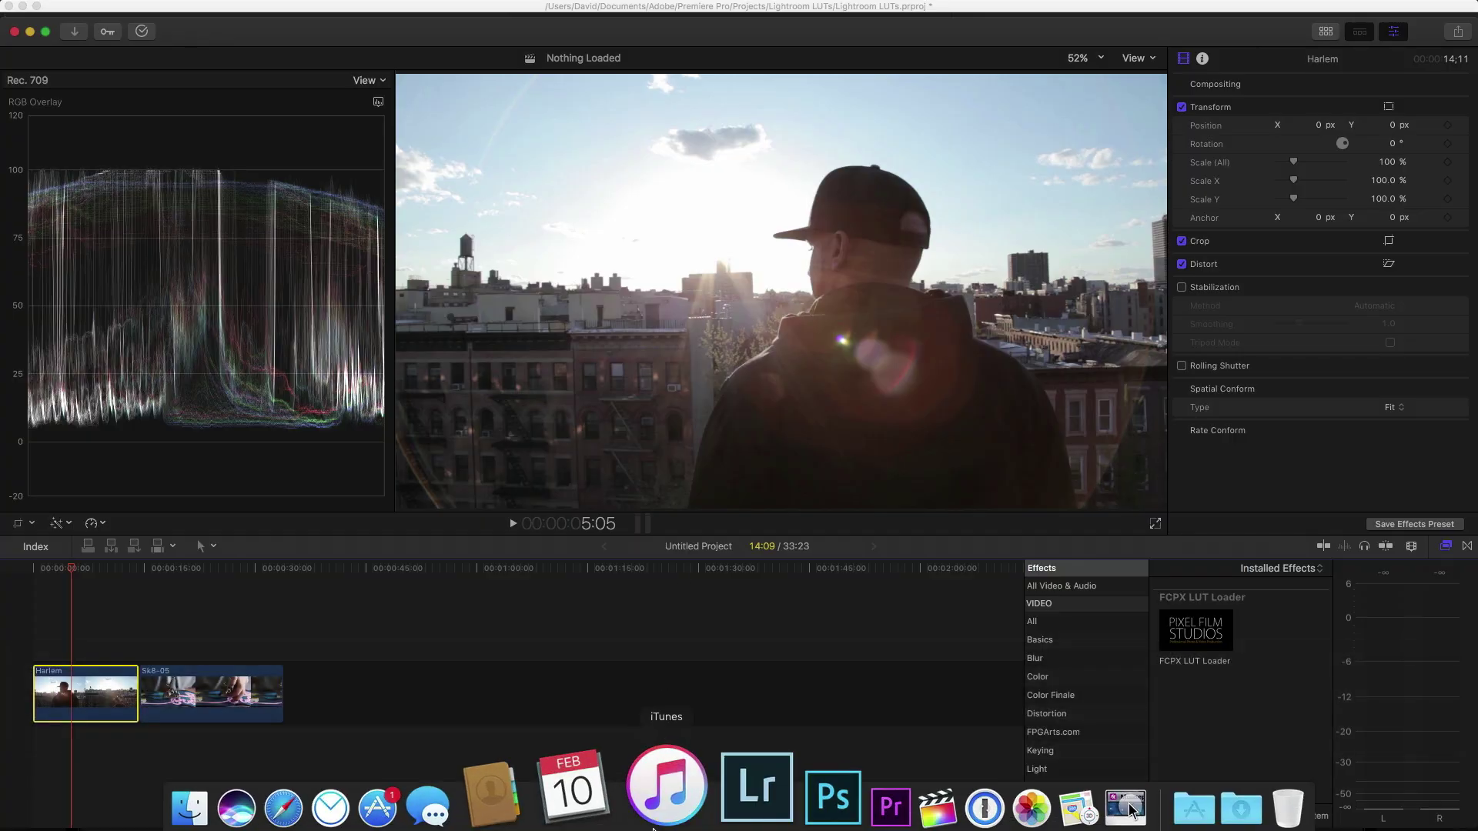
pyautogui.click(294, 801)
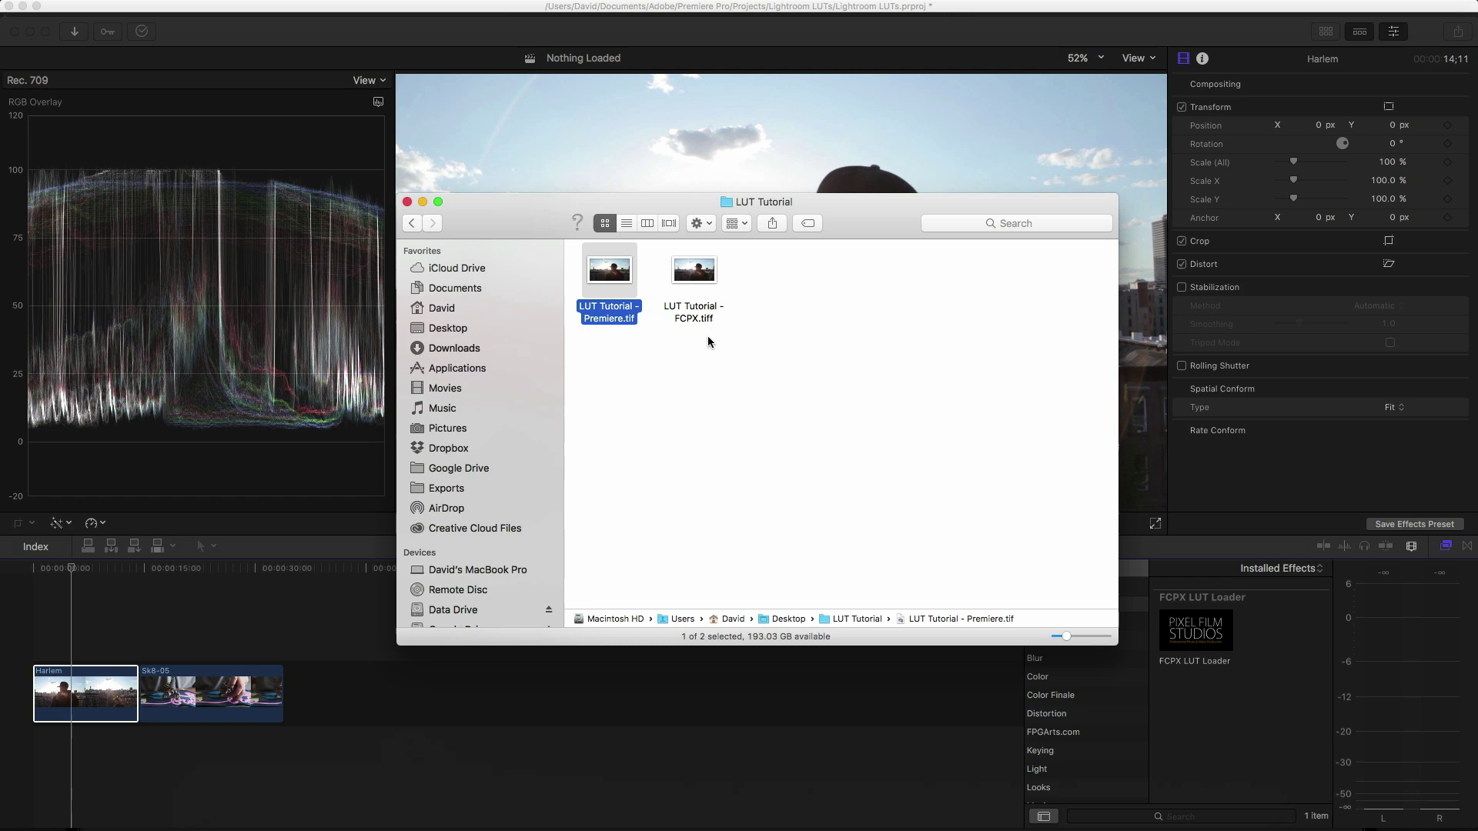
pyautogui.moveTo(758, 825)
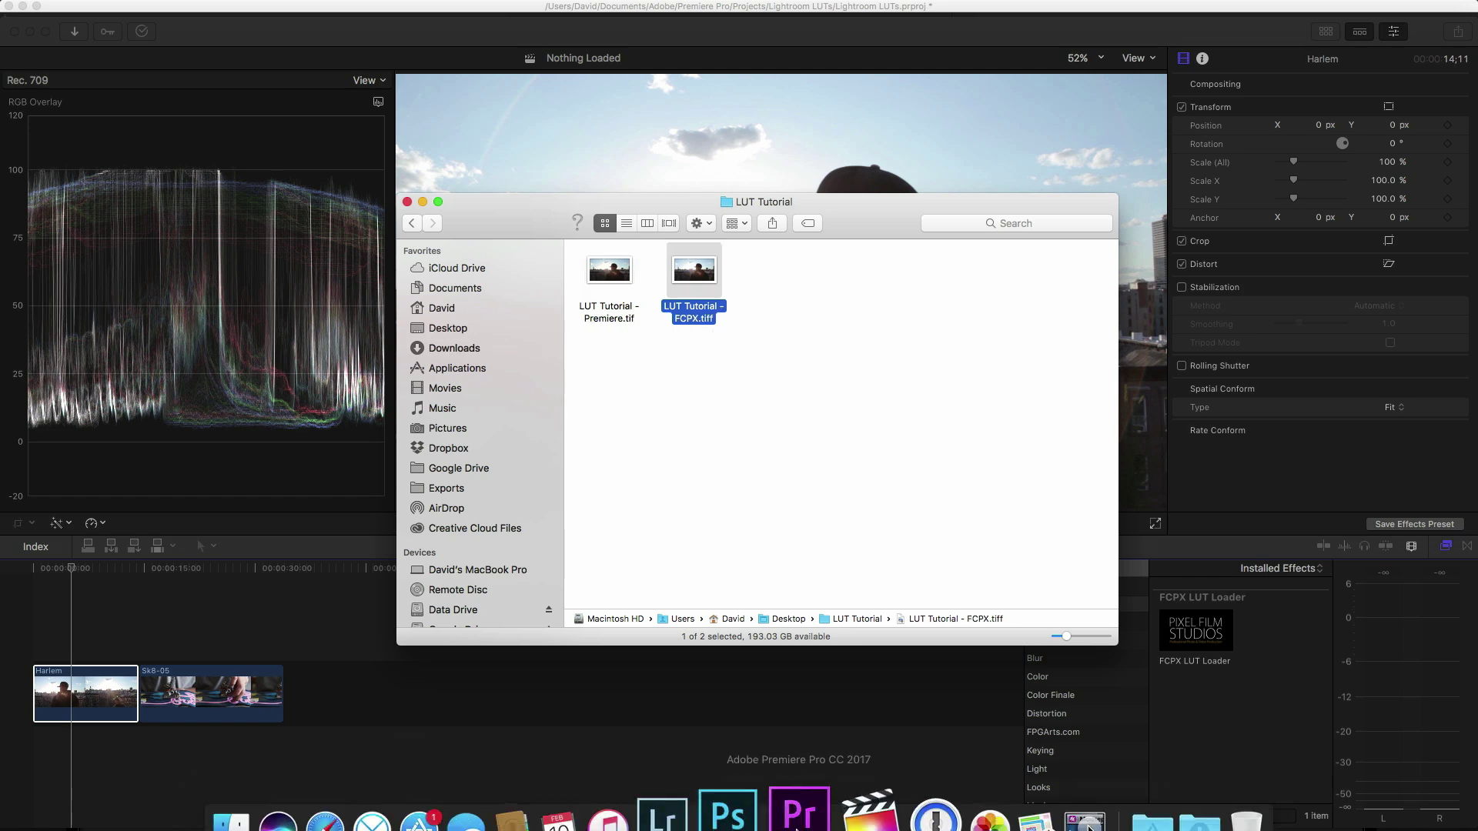
pyautogui.click(723, 779)
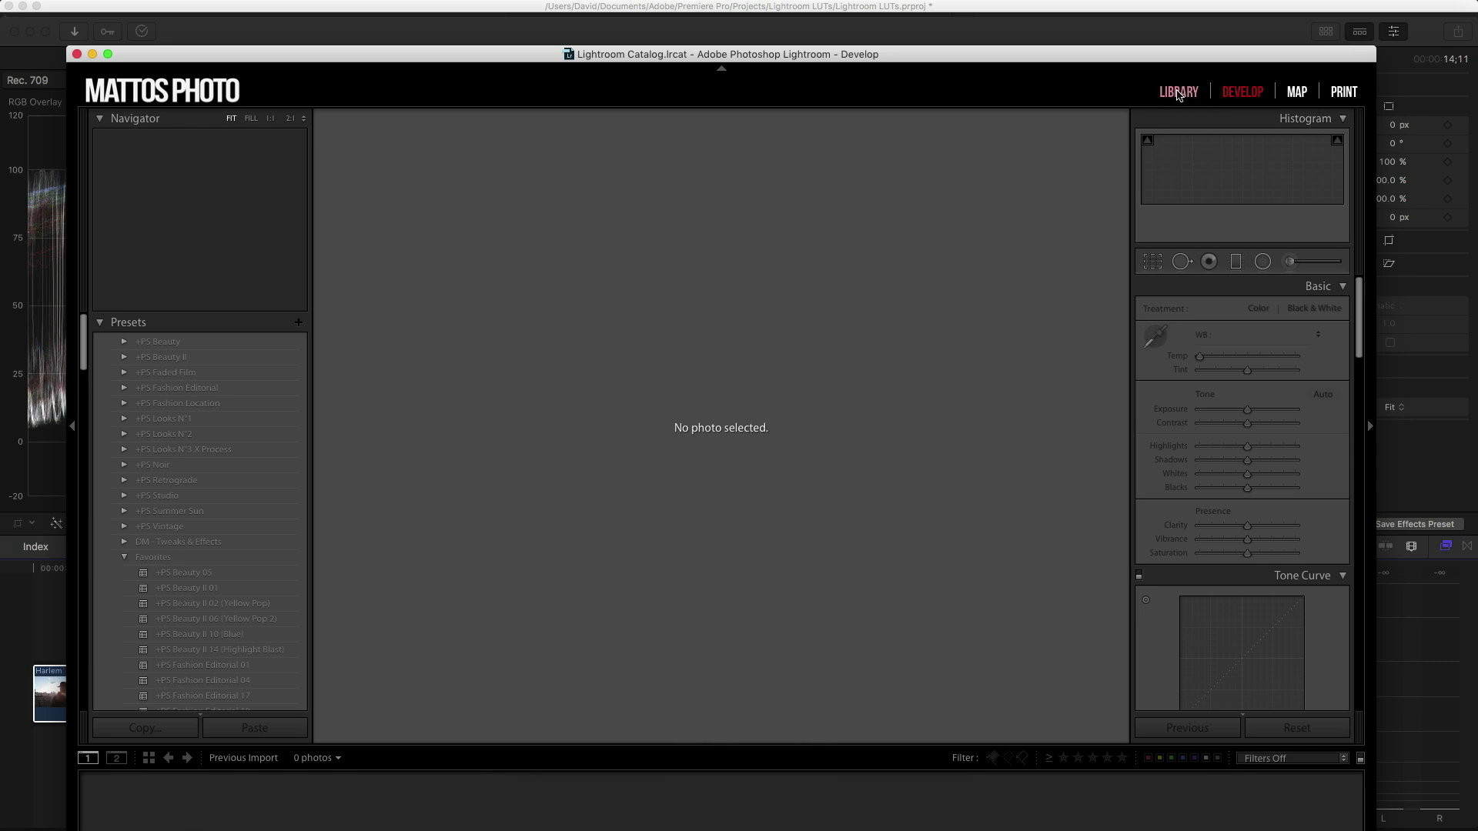
# Step: Import only LUT Tutorial - Premiere.tif from the LUT Tutorial folder with Develop Settings None
pyautogui.click(1178, 92)
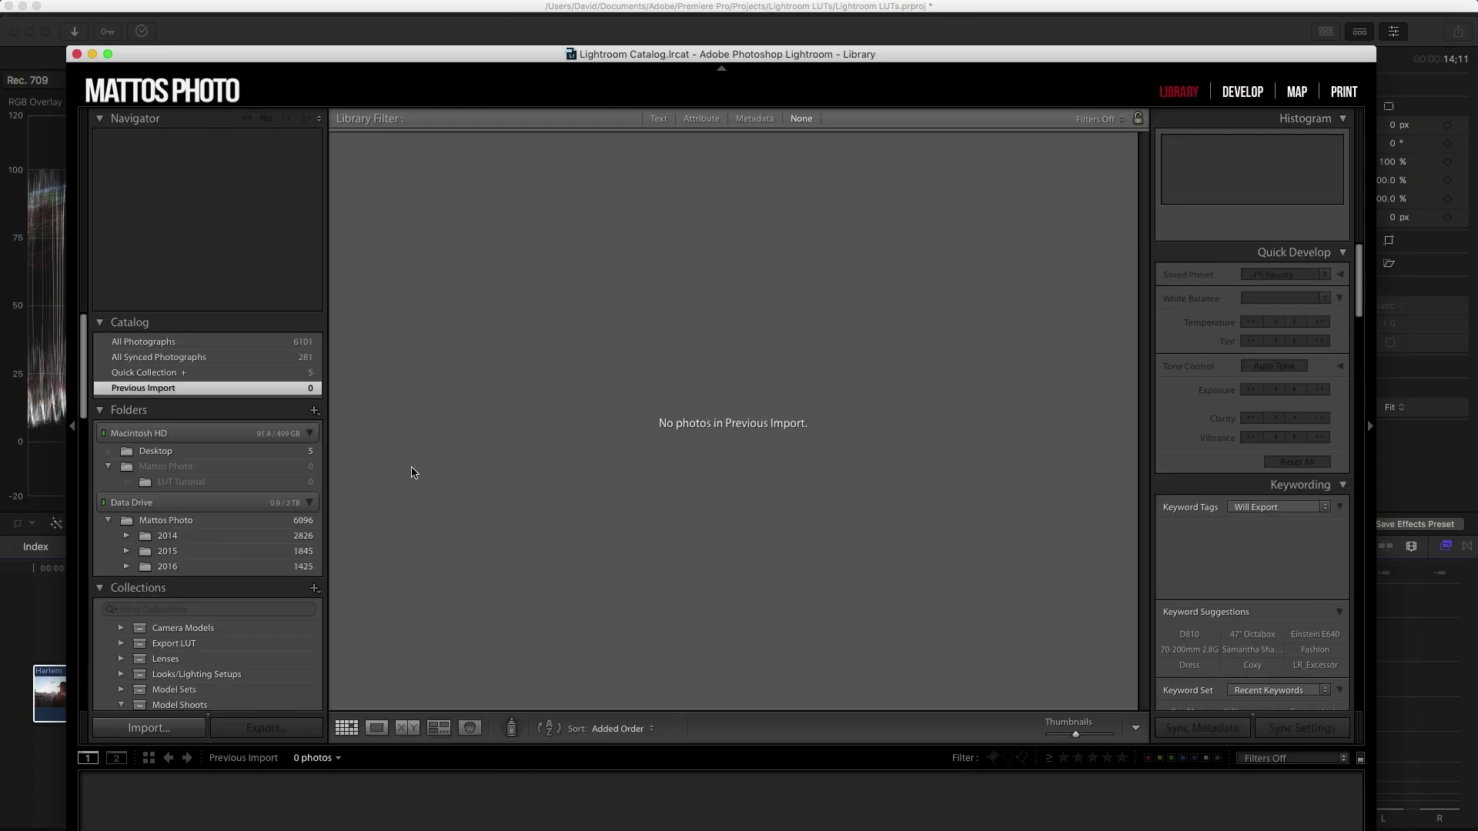
pyautogui.click(143, 730)
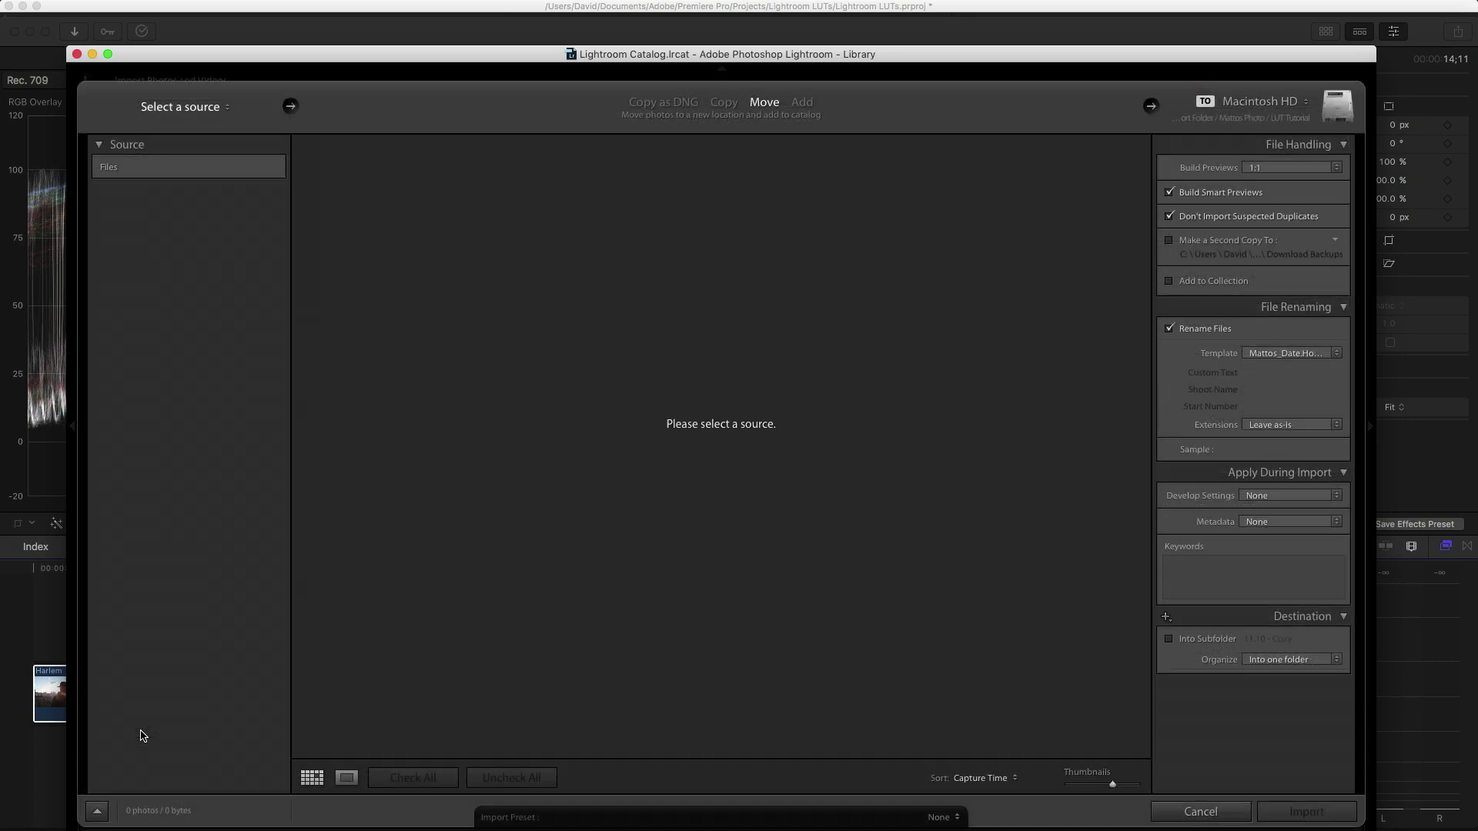
pyautogui.click(223, 268)
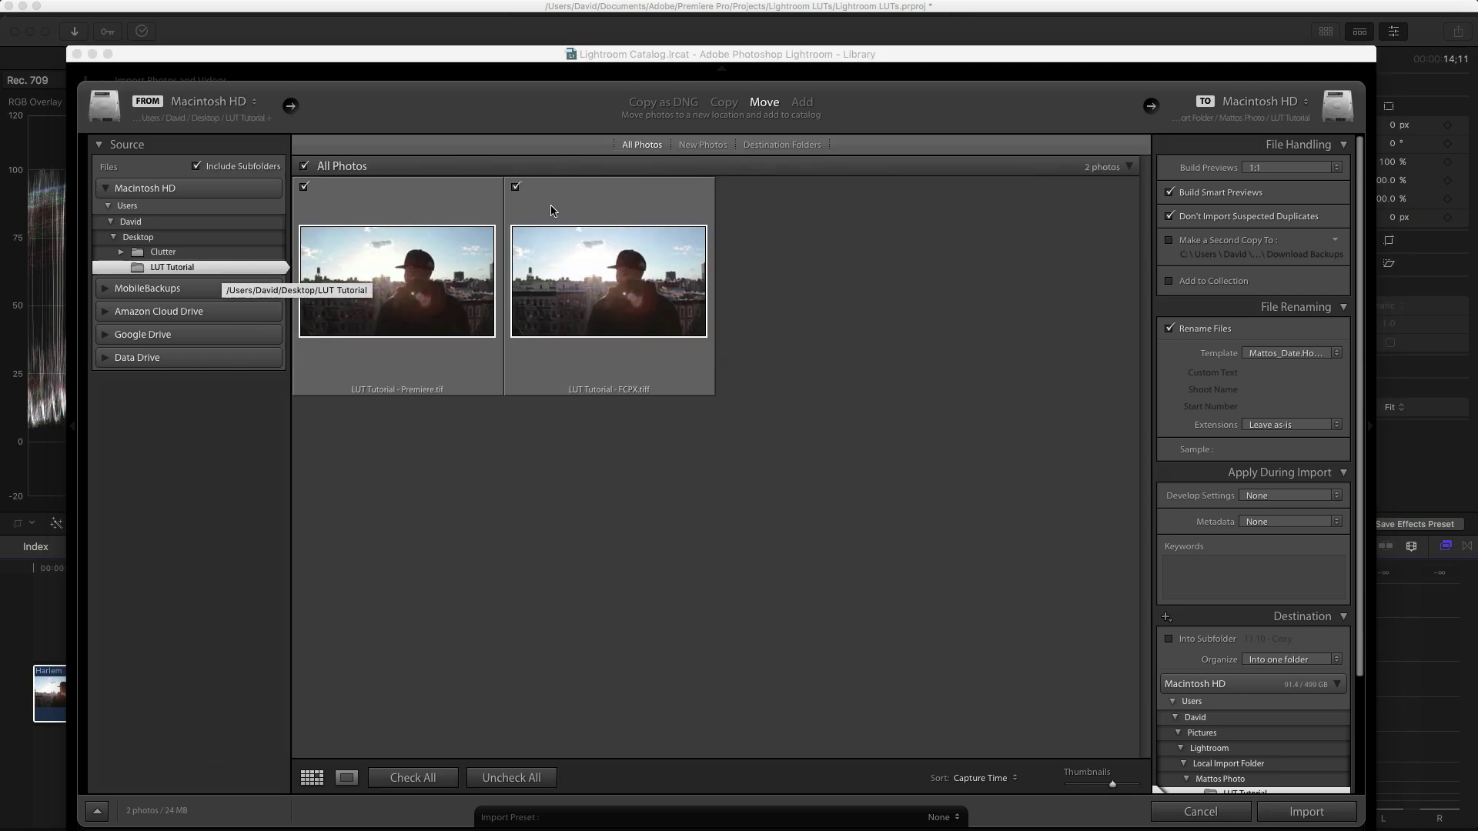
pyautogui.click(517, 187)
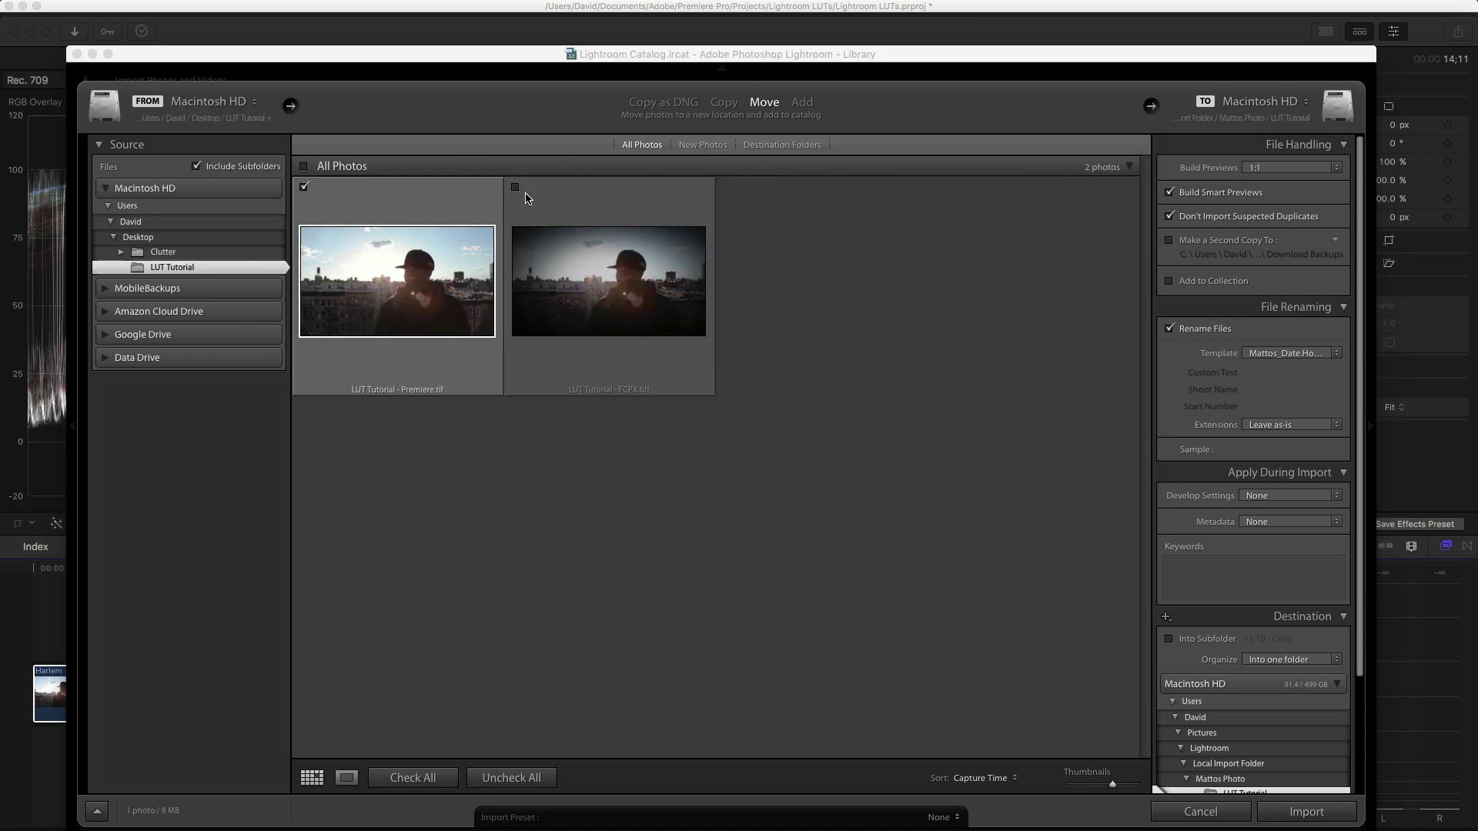
pyautogui.scroll(-2, 1255, 693)
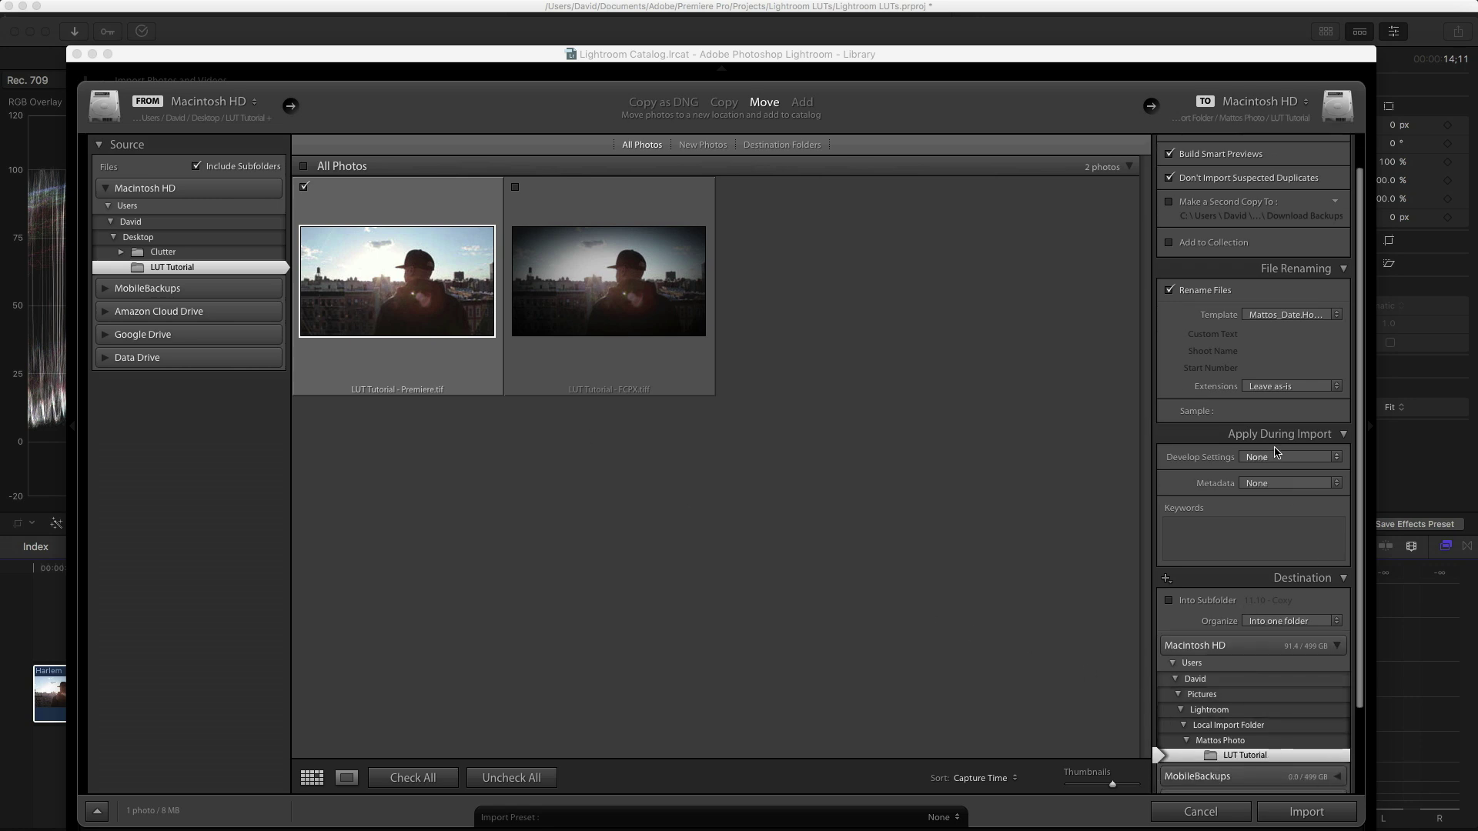
pyautogui.click(1266, 461)
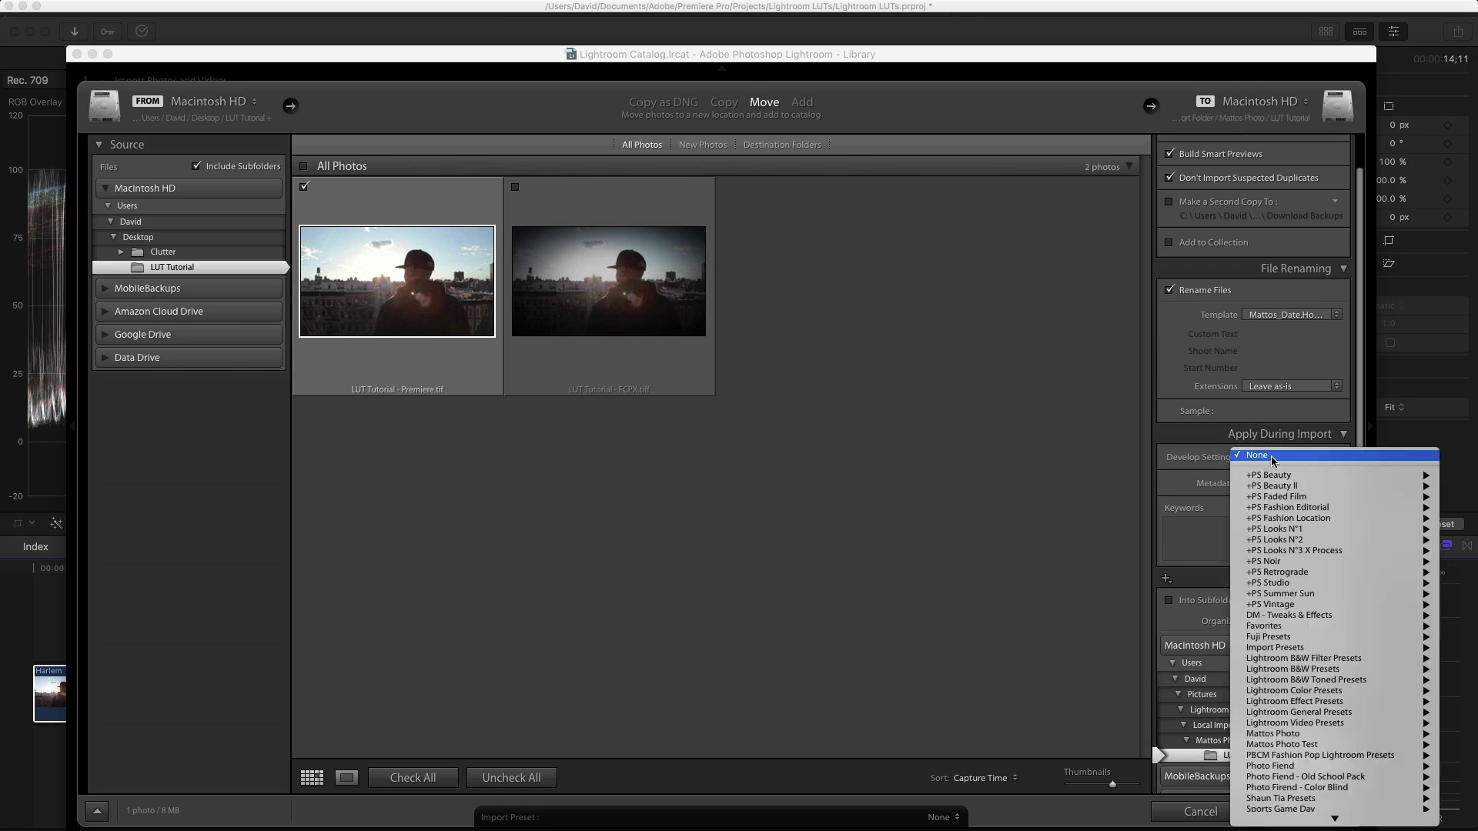
pyautogui.click(1273, 459)
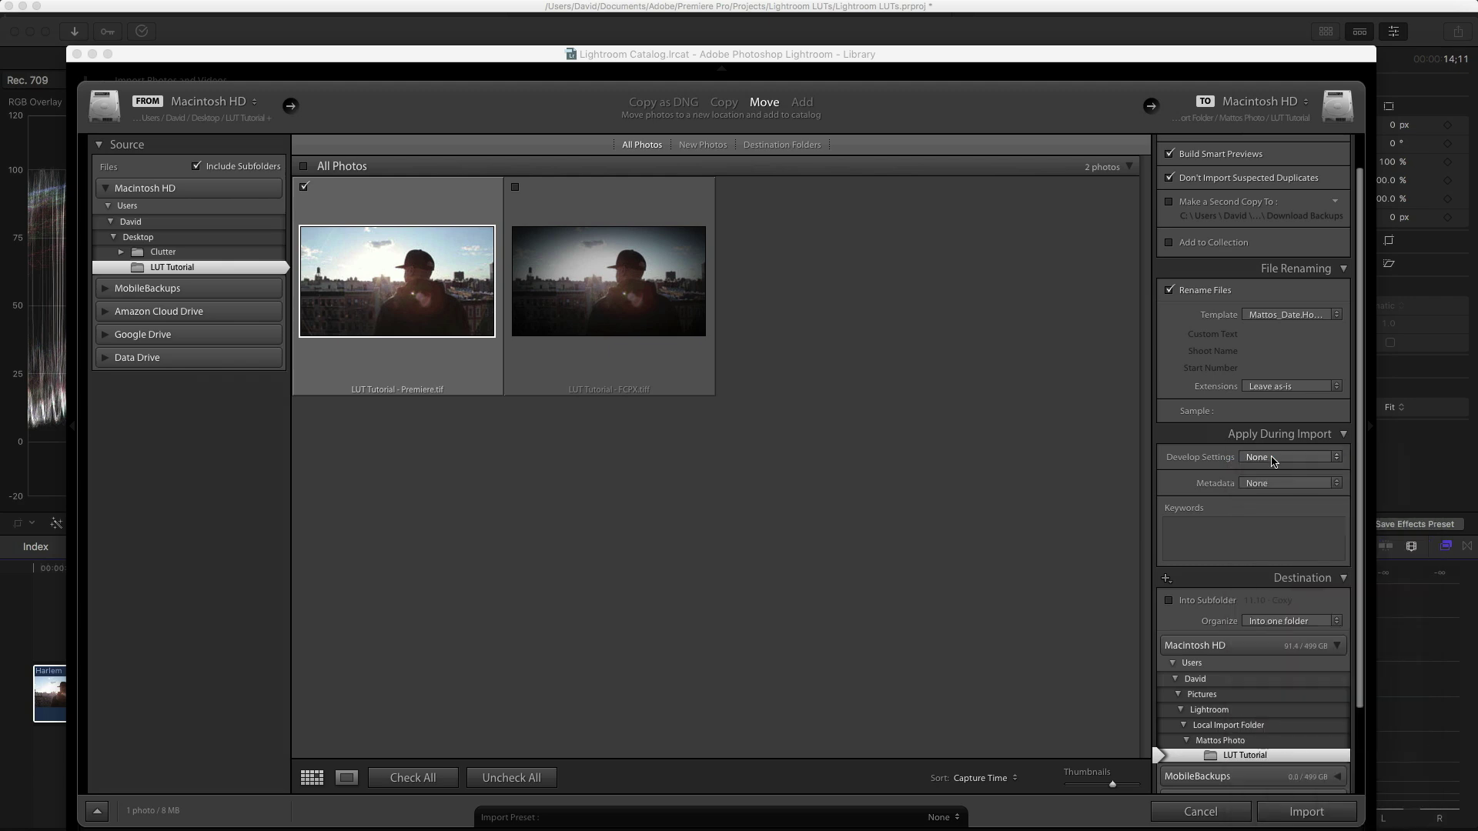
pyautogui.click(1306, 811)
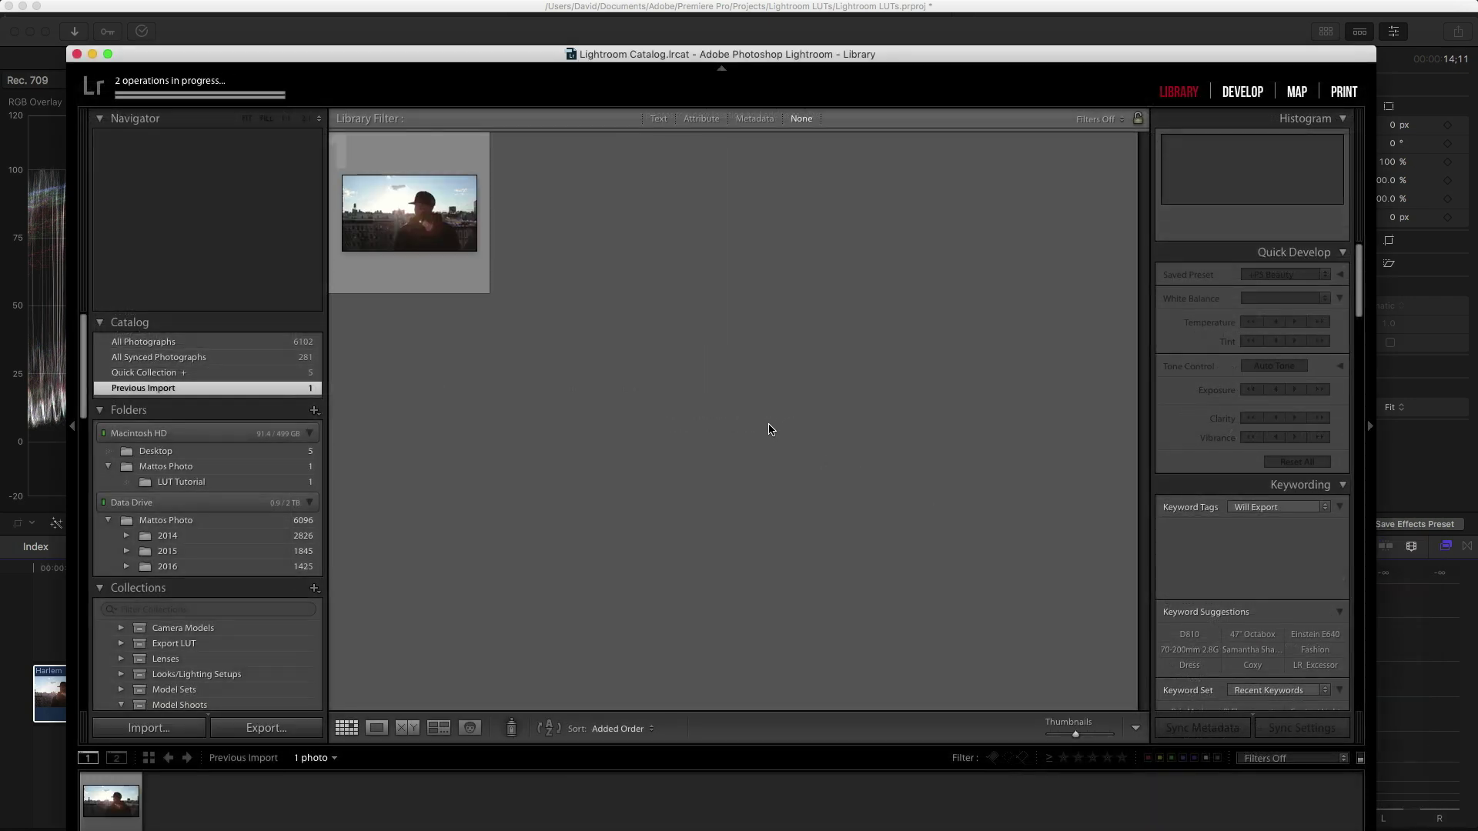
pyautogui.doubleClick(421, 227)
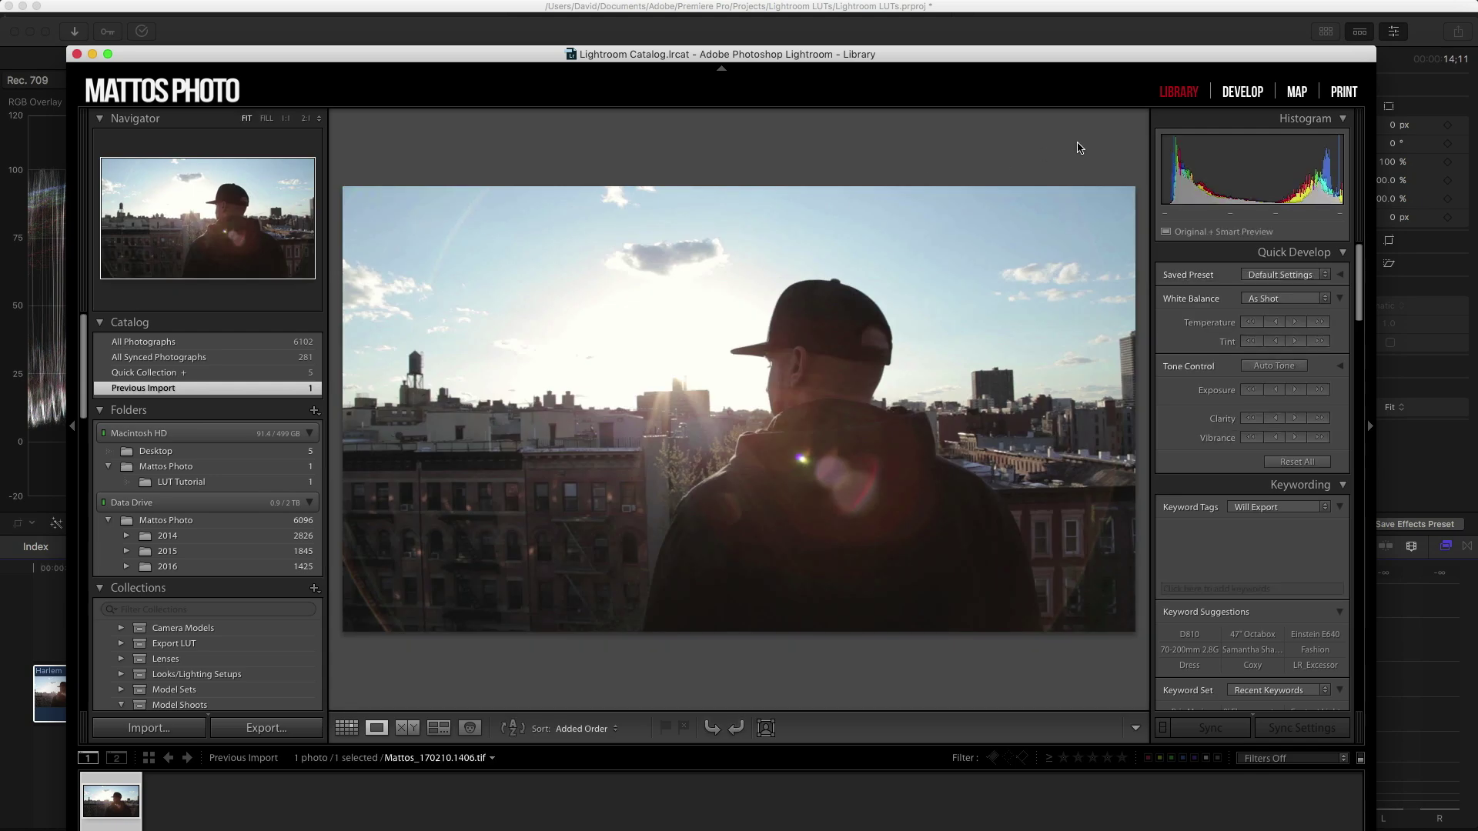
pyautogui.click(1238, 95)
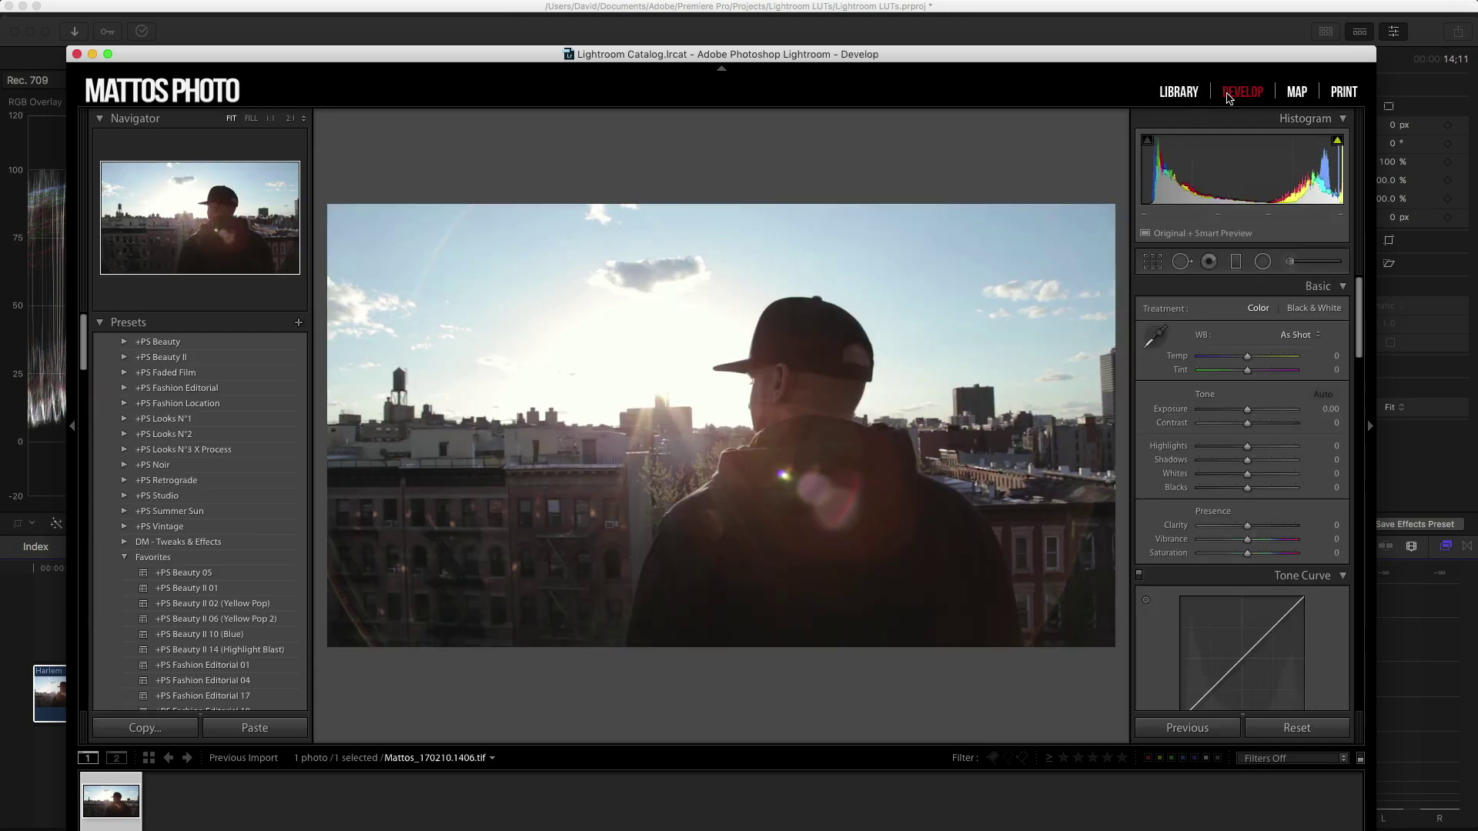
pyautogui.click(108, 54)
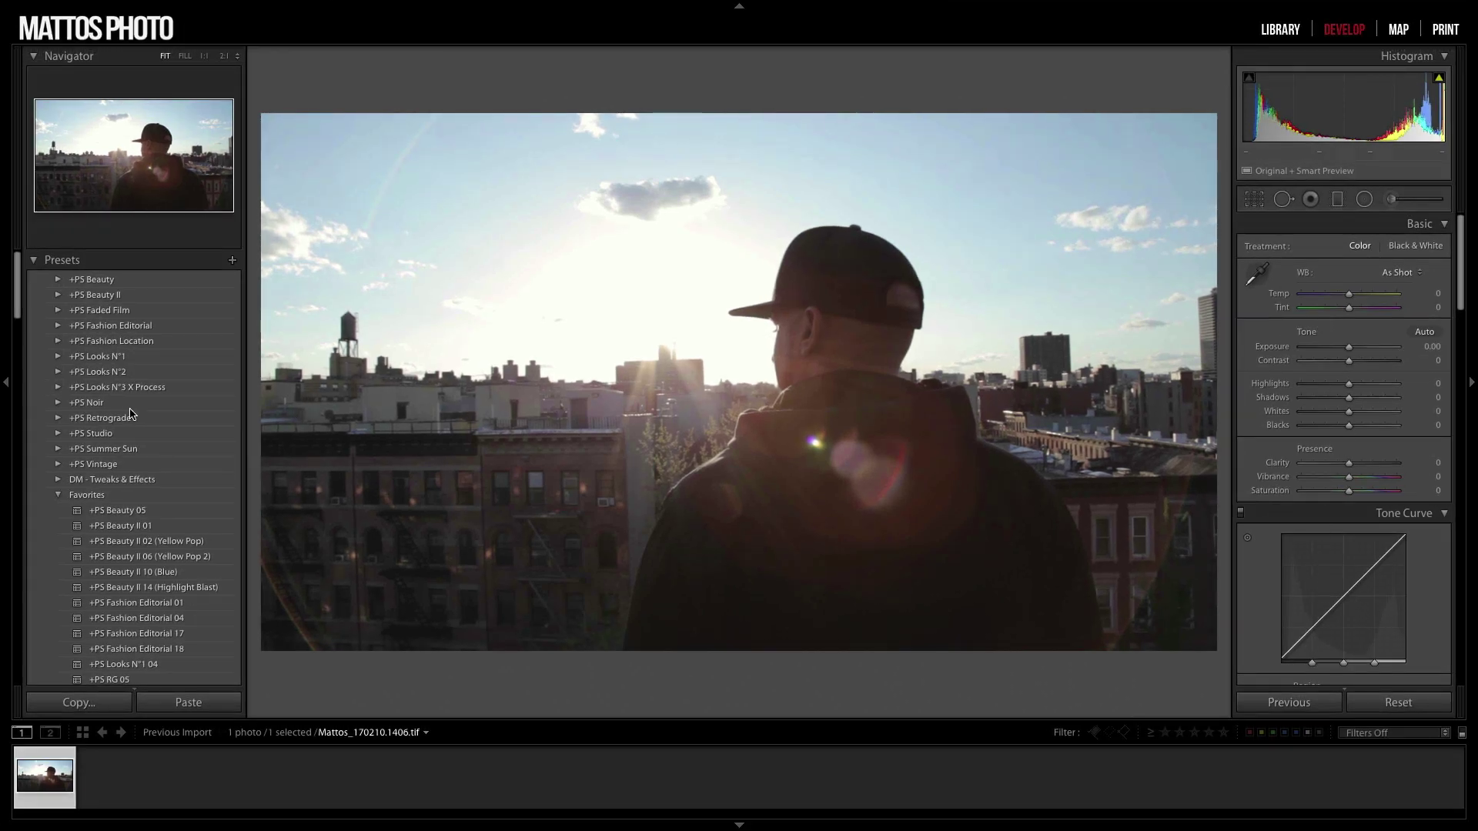
pyautogui.scroll(-5, 131, 416)
pyautogui.scroll(-5, 188, 417)
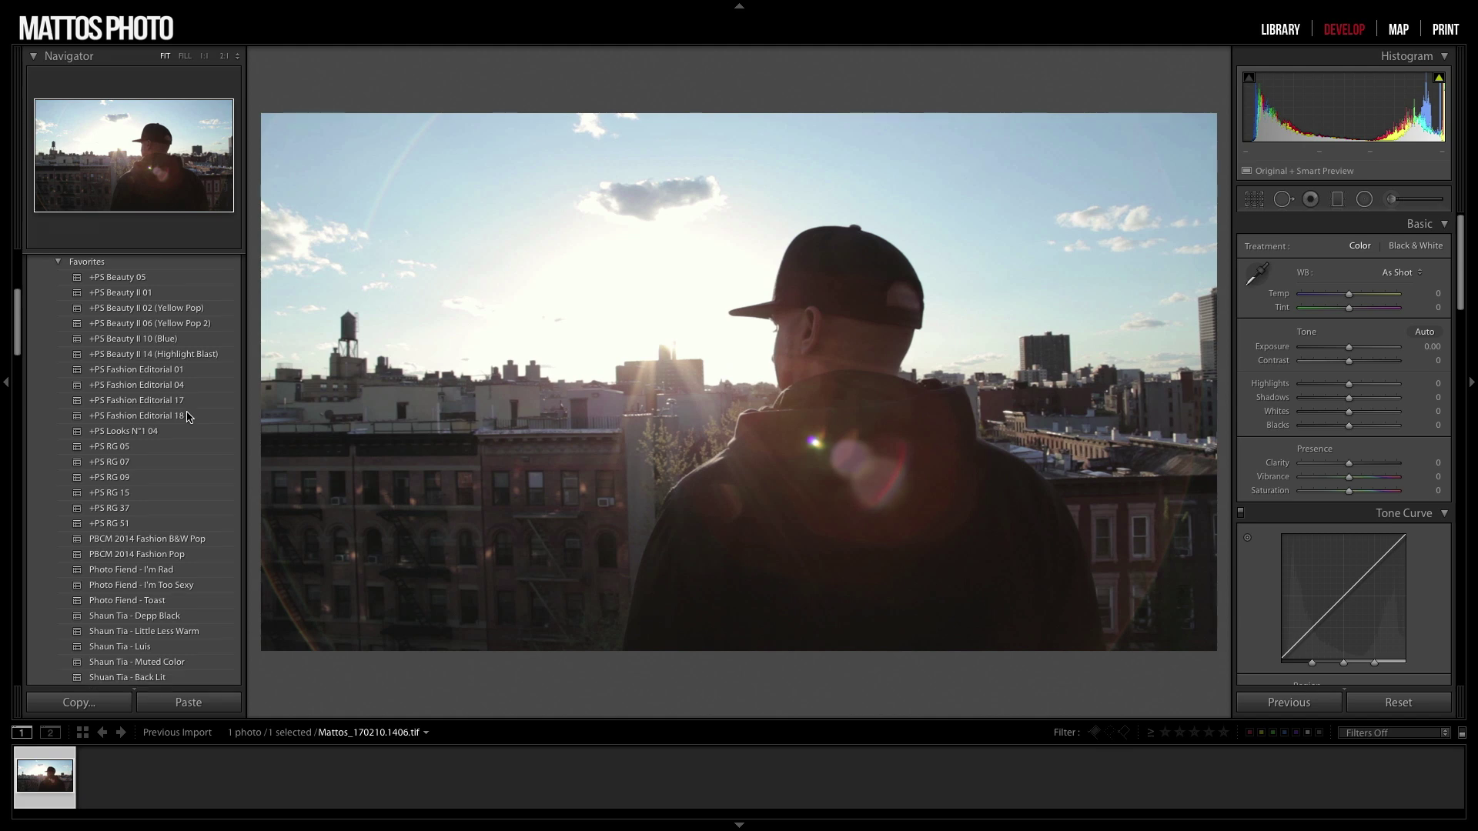
pyautogui.click(129, 412)
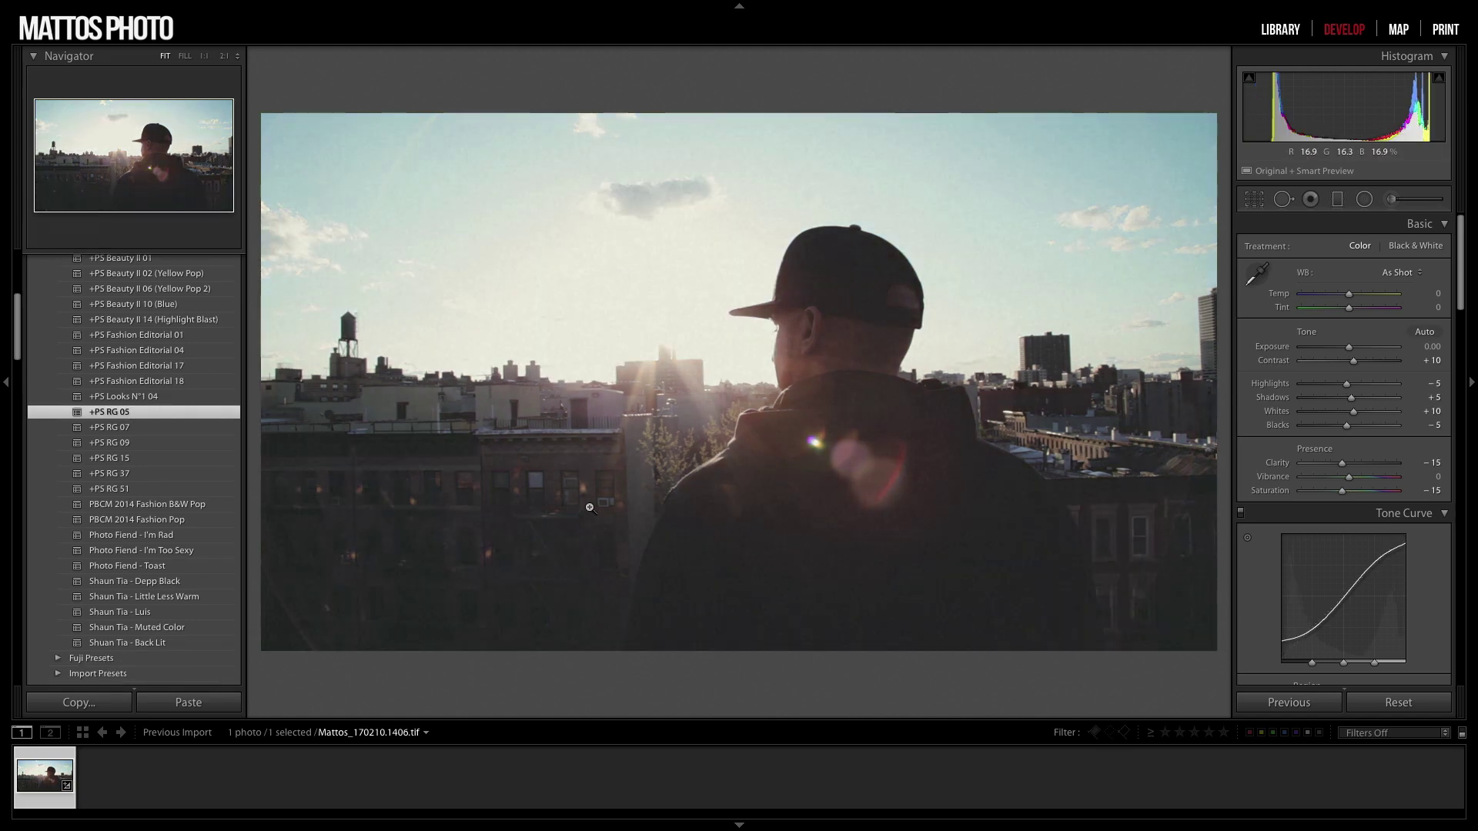
pyautogui.click(818, 551)
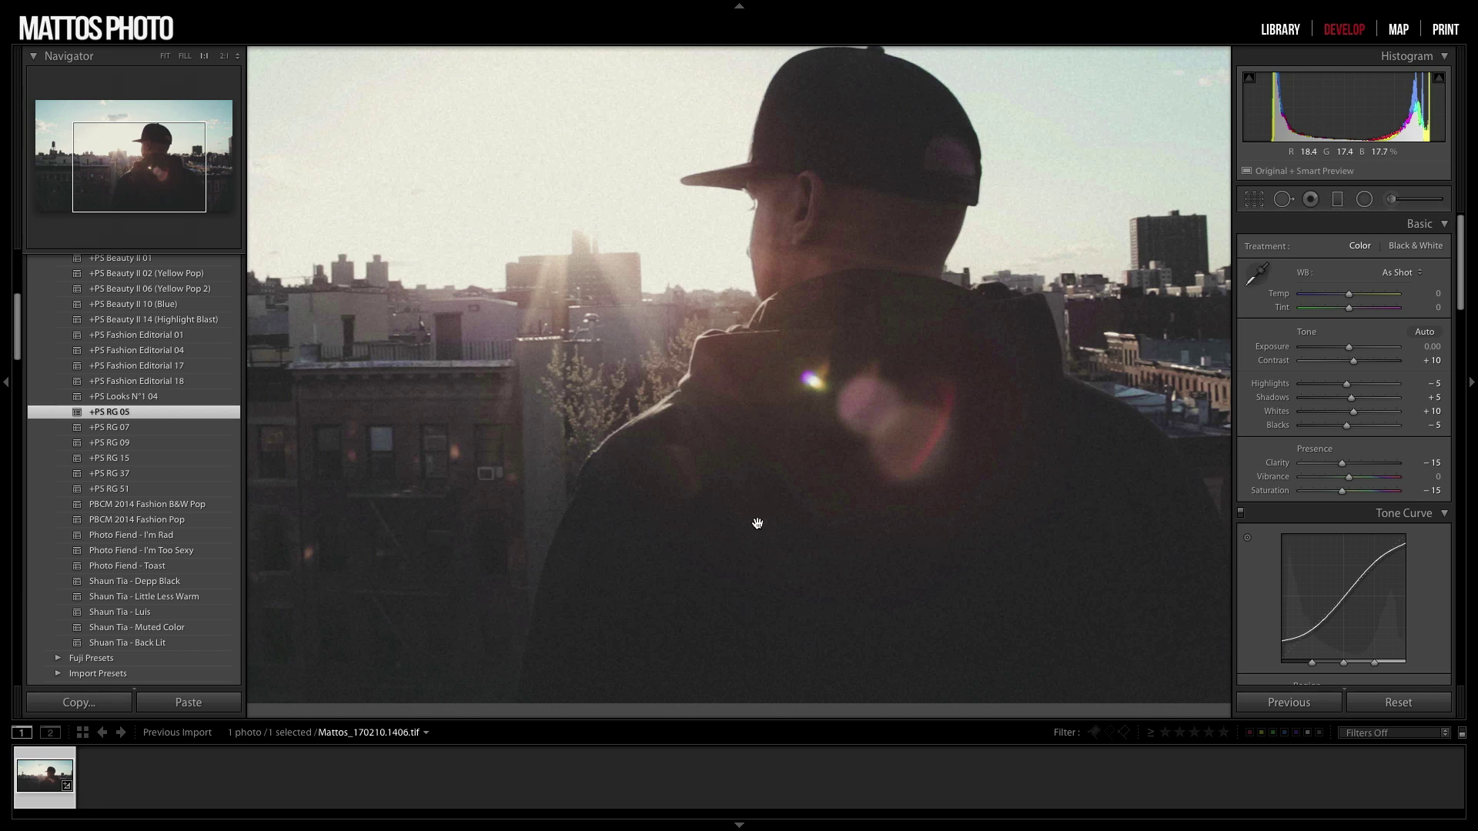
pyautogui.click(757, 526)
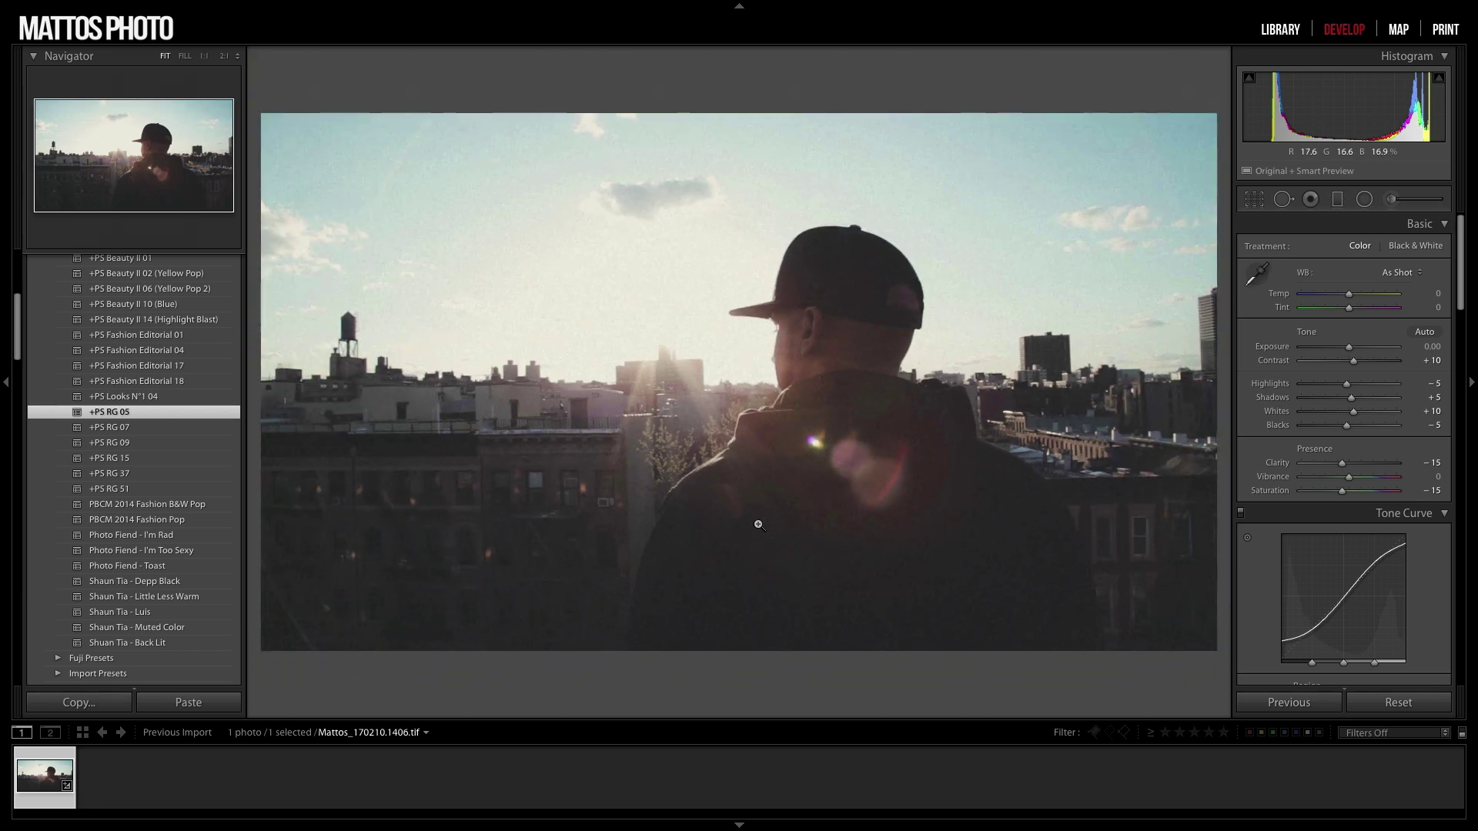
# Step: Open and close the Adjustment Brush and Graduated Filter panels
pyautogui.click(1390, 200)
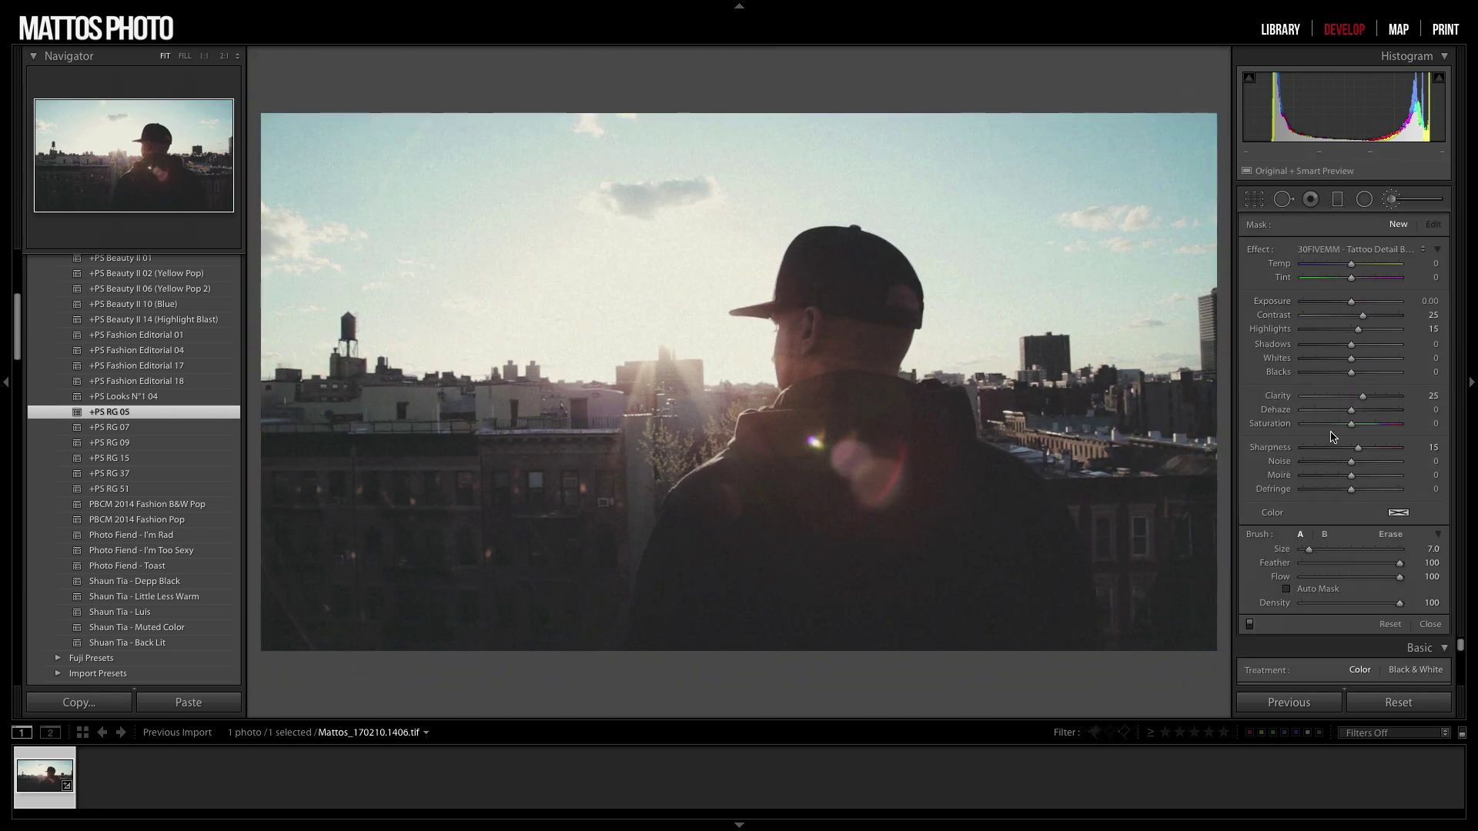
pyautogui.click(1252, 625)
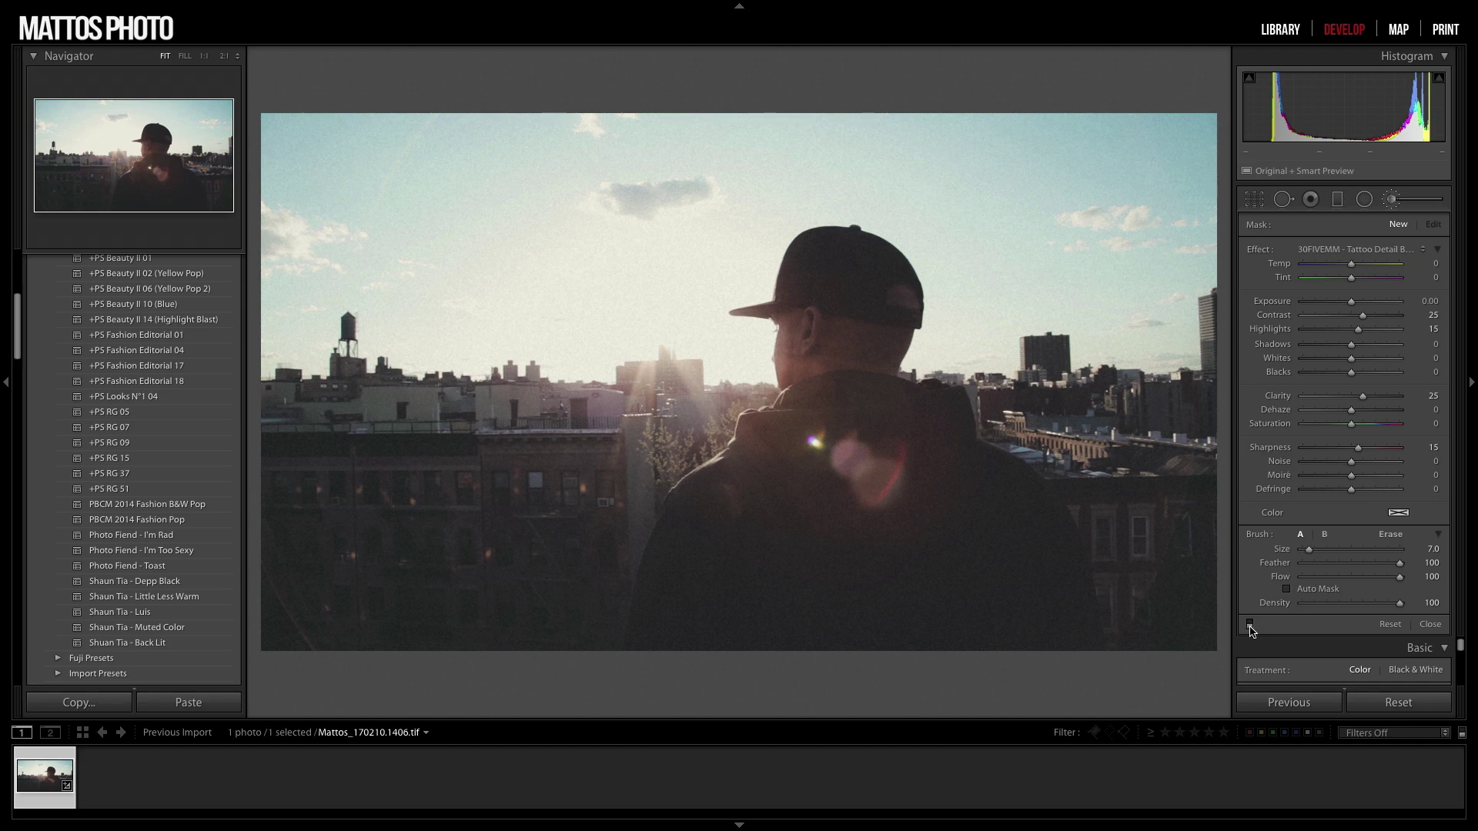
pyautogui.click(1392, 201)
pyautogui.click(1339, 200)
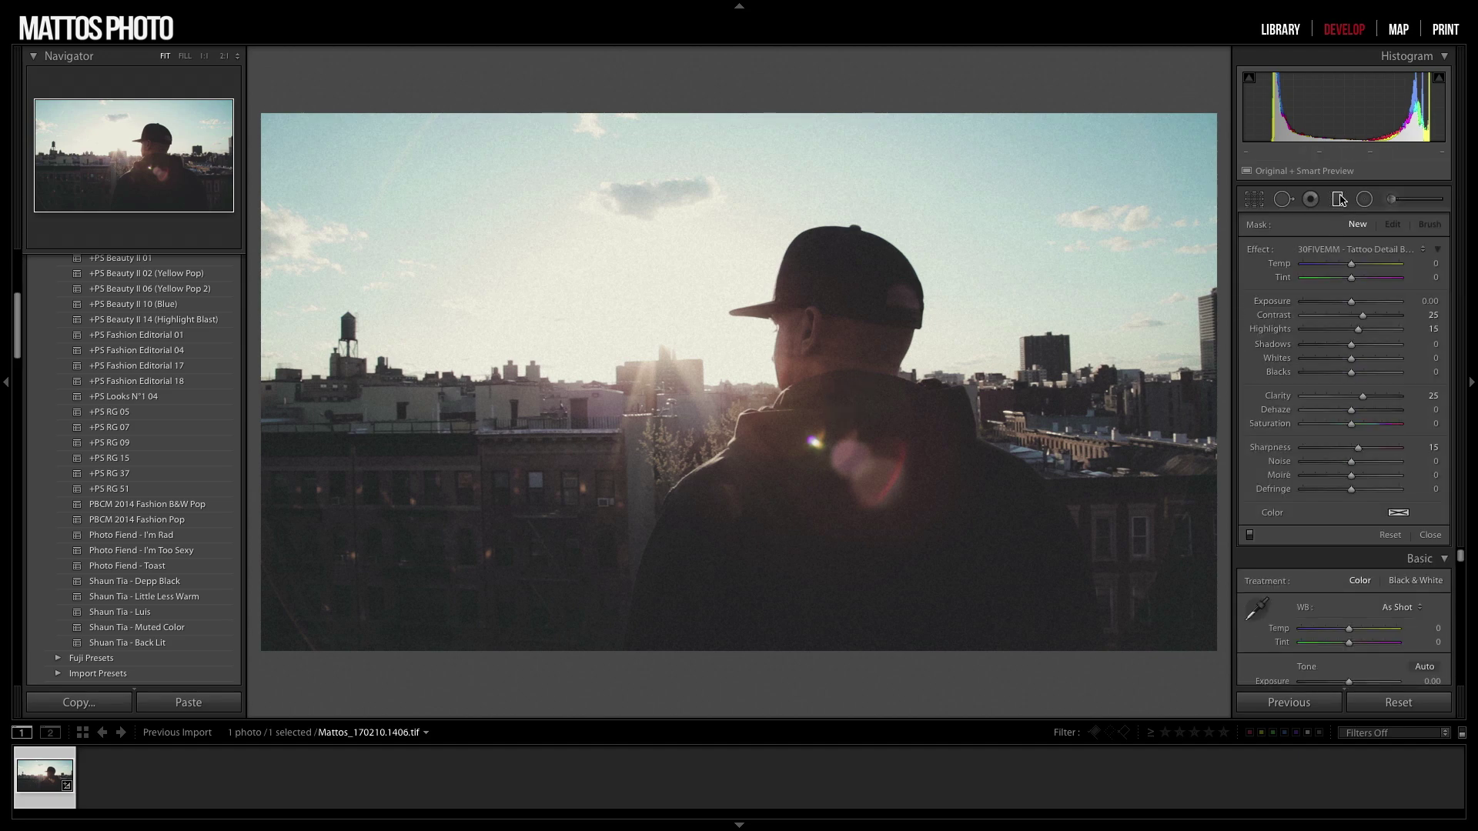
pyautogui.click(1339, 200)
# Step: Switch off the Effects panel to drop the post-crop vignette and grain
pyautogui.scroll(-2, 1386, 414)
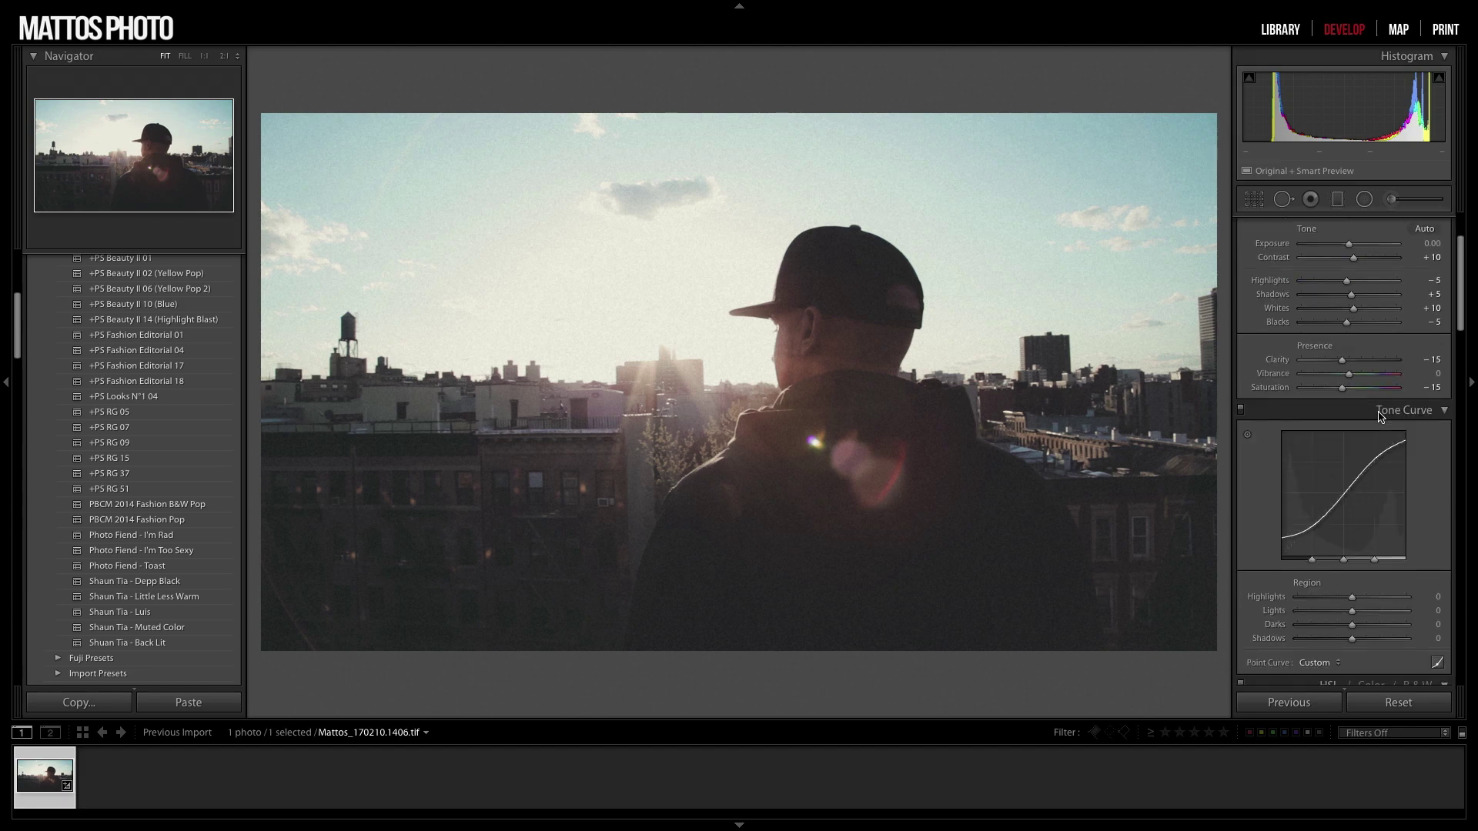
pyautogui.scroll(-6, 1382, 414)
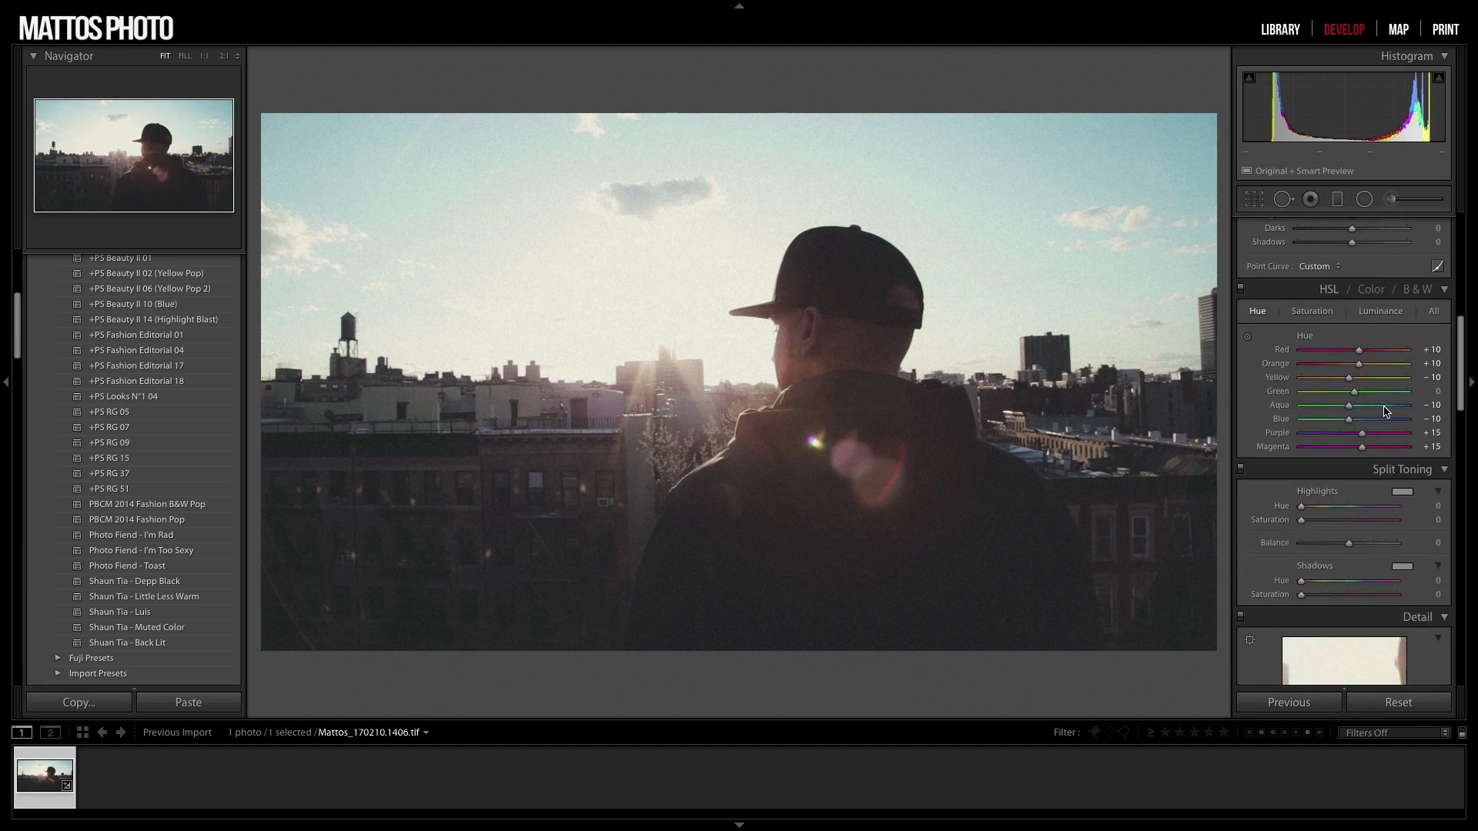
pyautogui.scroll(-6, 1384, 412)
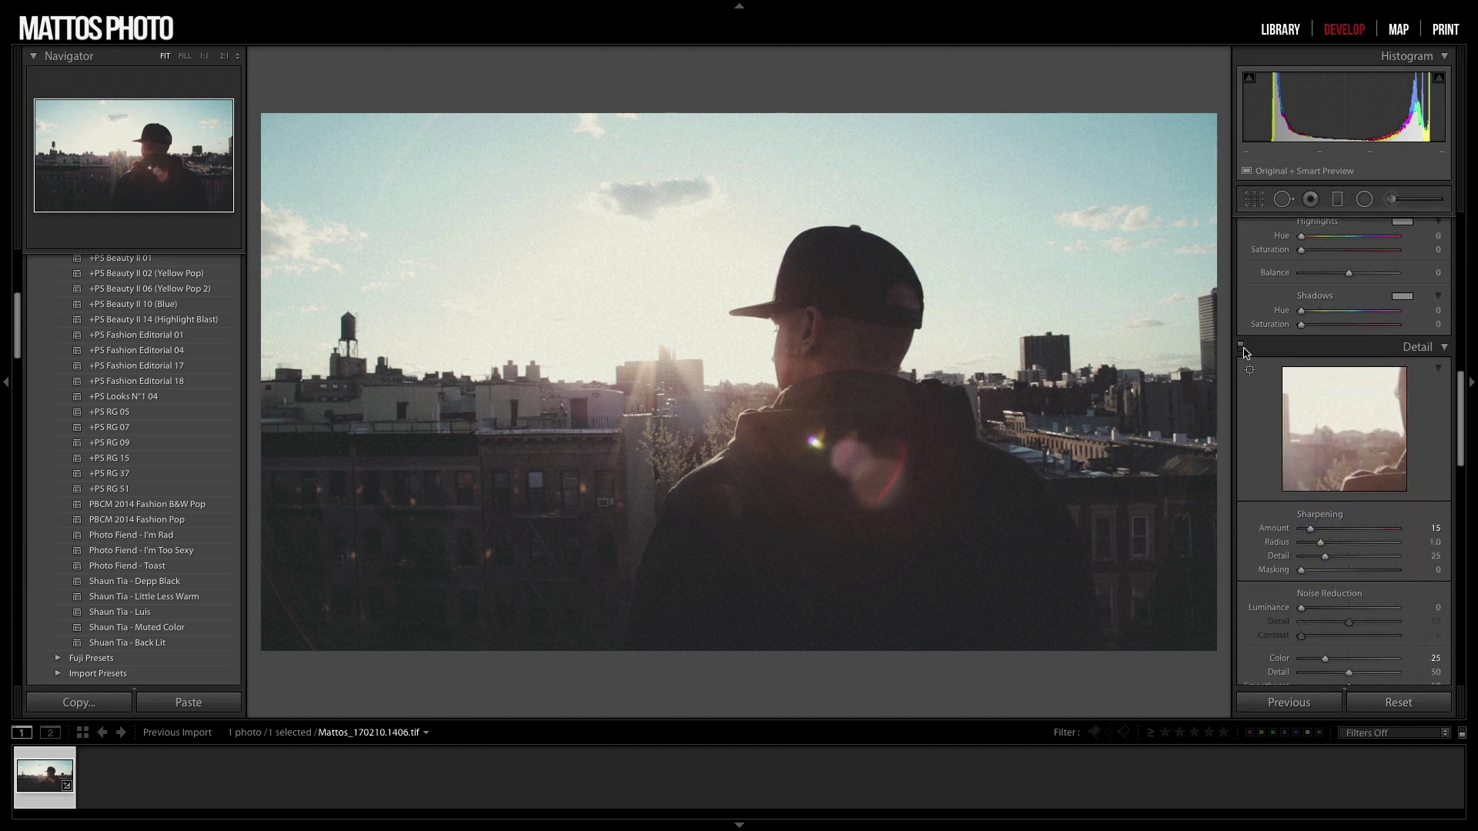
pyautogui.scroll(-2, 1309, 365)
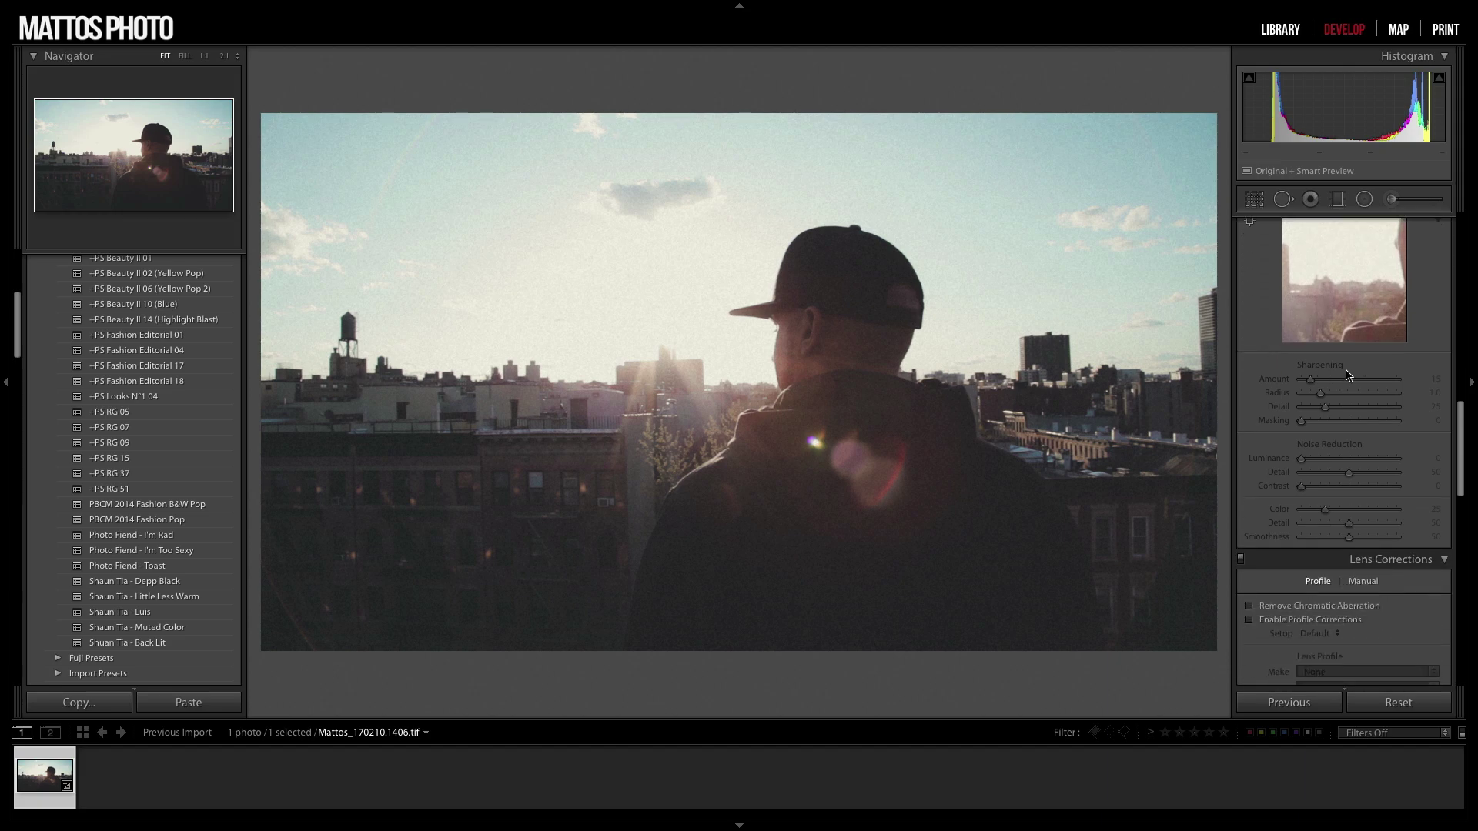
pyautogui.scroll(-3, 1332, 446)
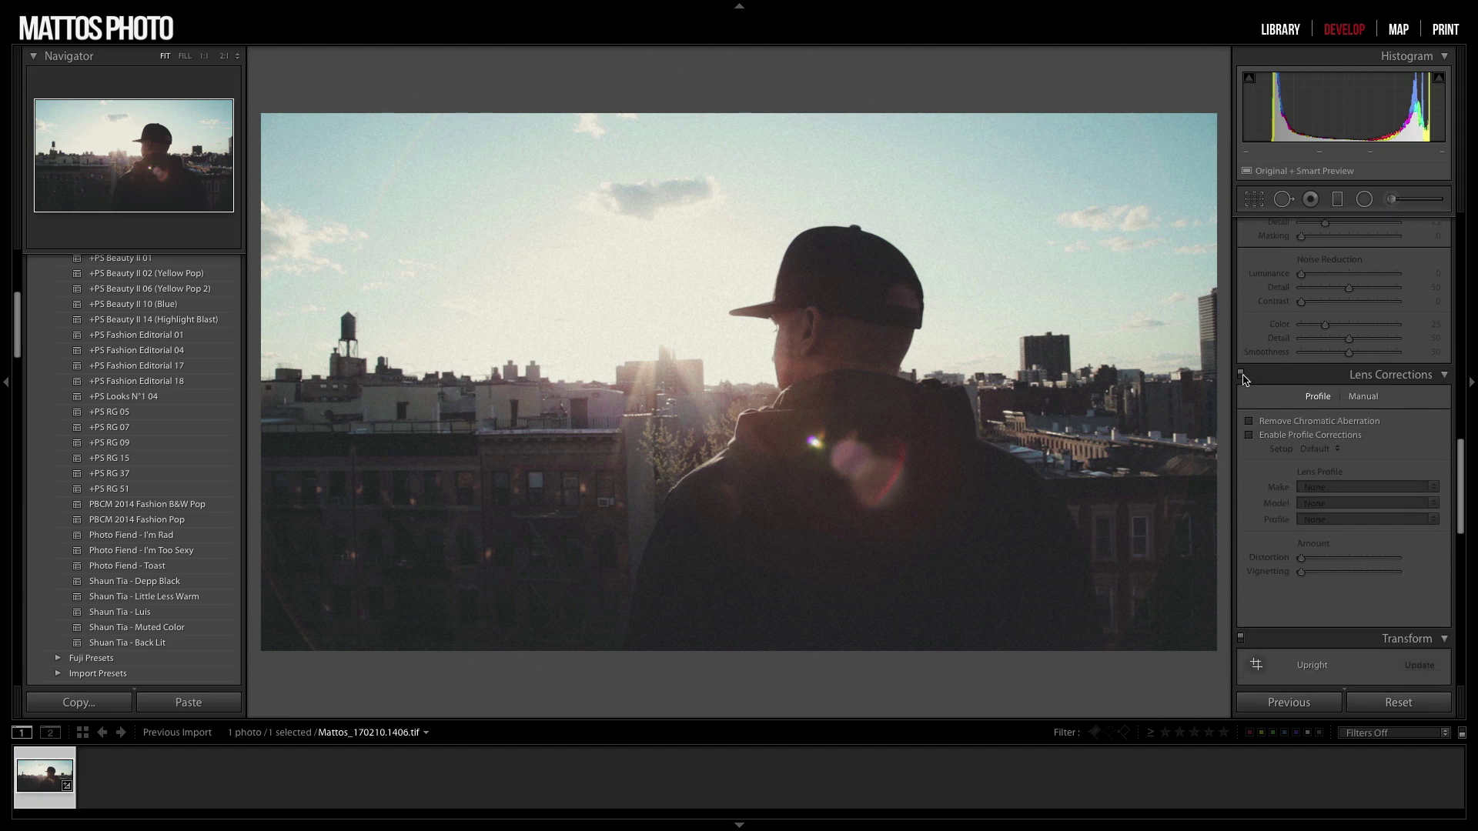
pyautogui.scroll(-4, 1281, 429)
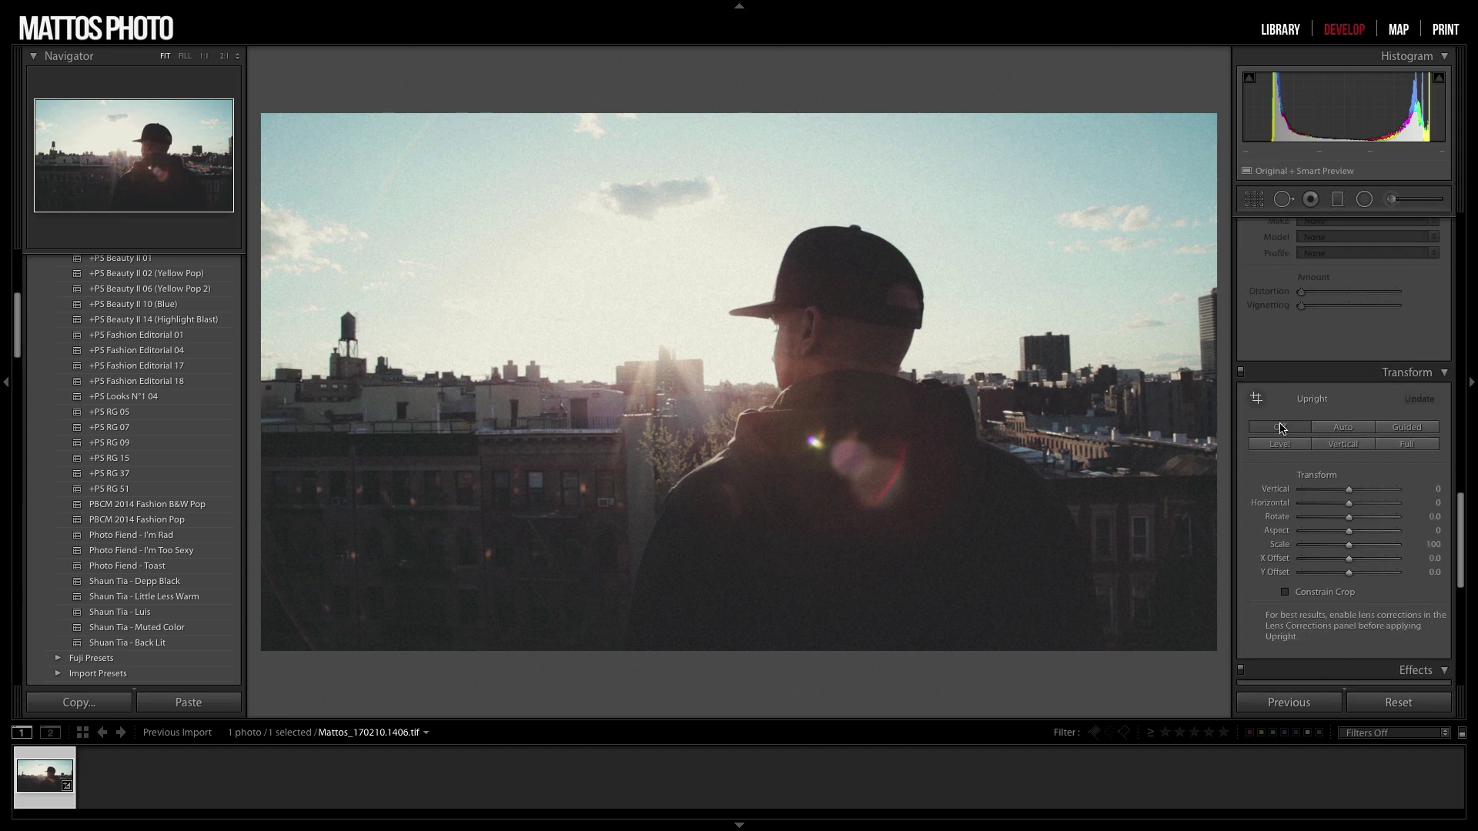
pyautogui.scroll(-1, 1281, 395)
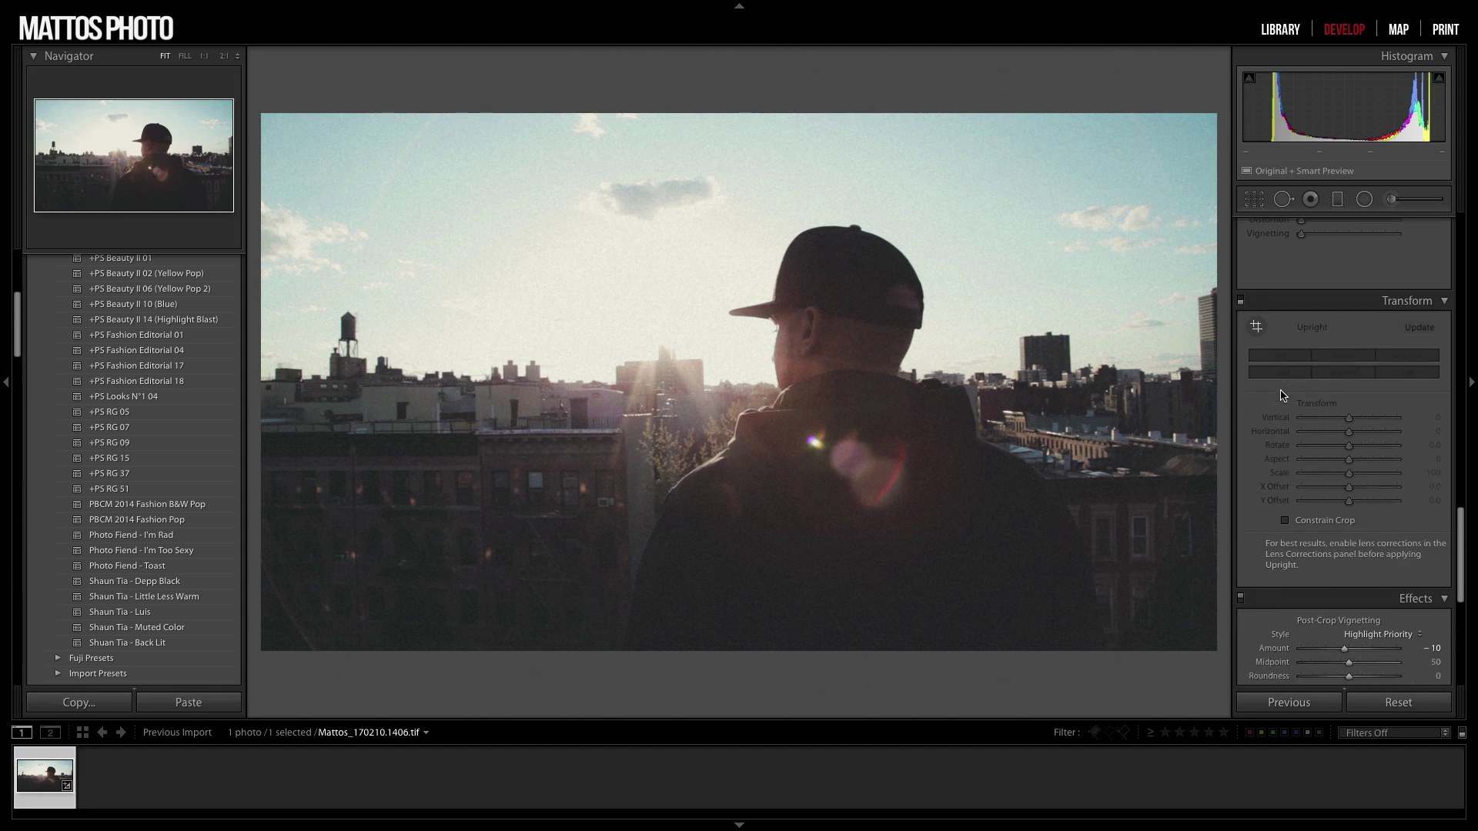
pyautogui.scroll(-4, 1281, 395)
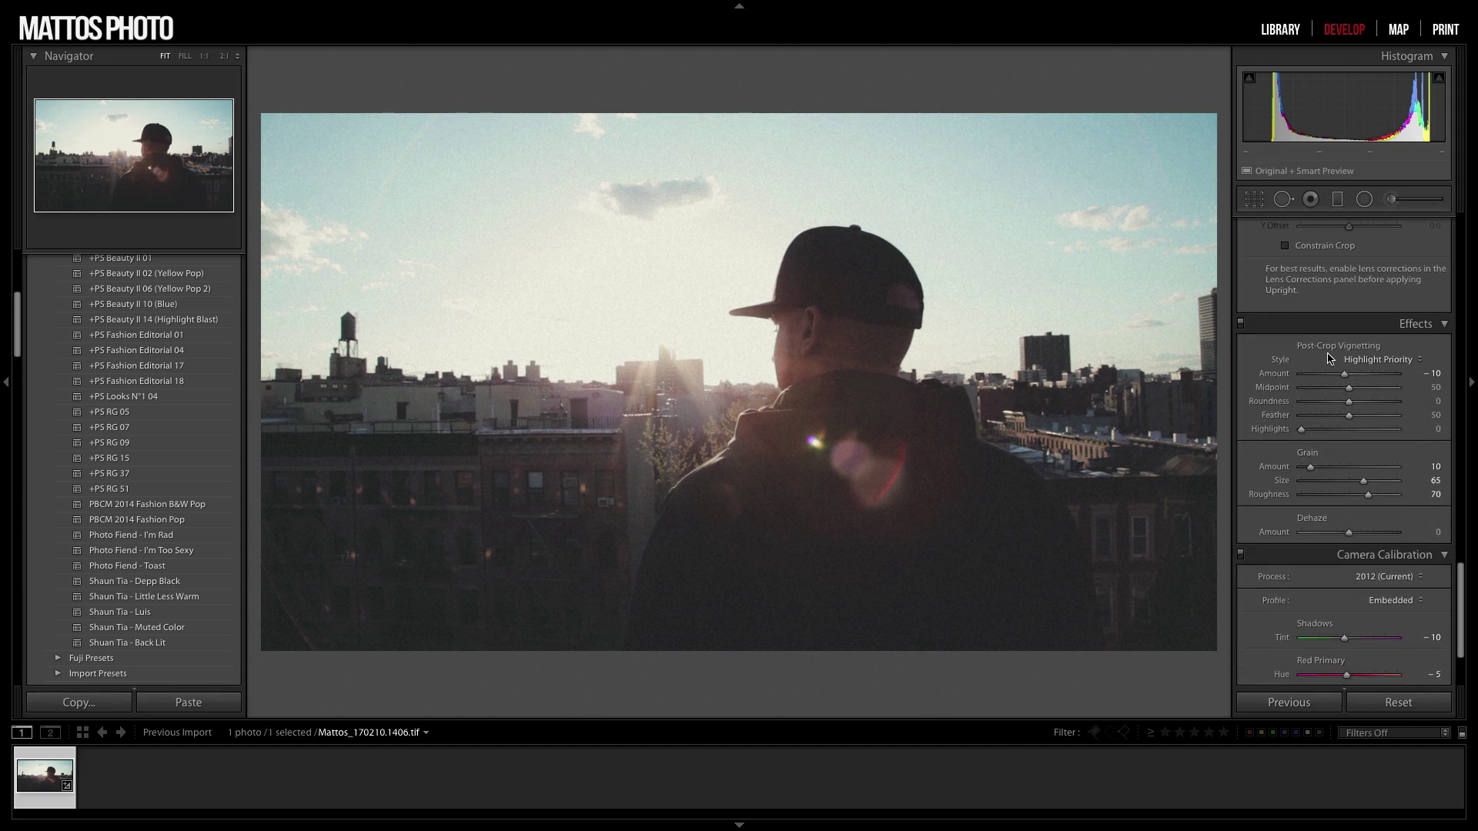
pyautogui.click(1241, 324)
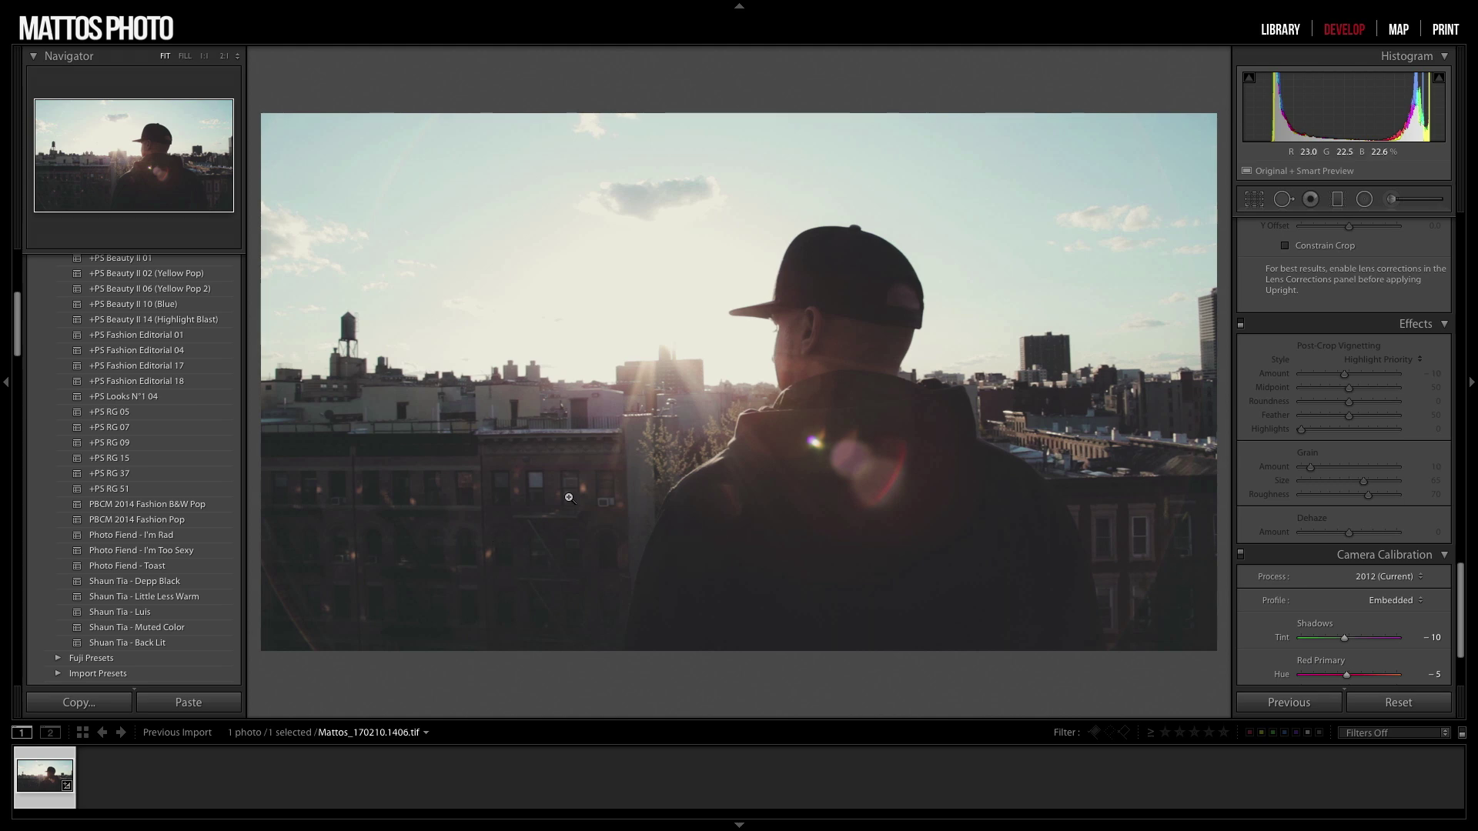
pyautogui.moveTo(245, 3)
pyautogui.click(119, 8)
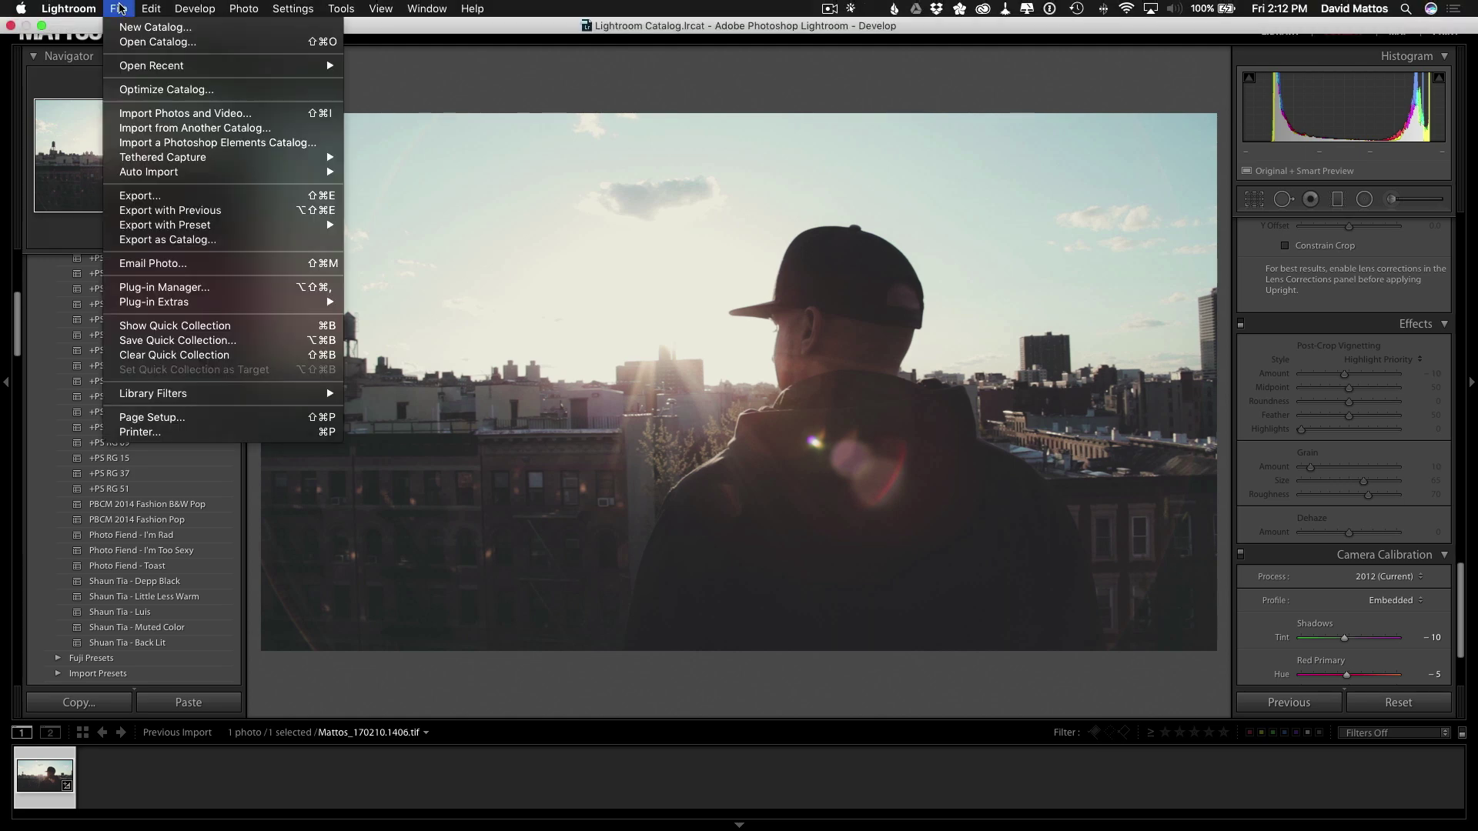
# Step: Warm the Temp to +6 and lift the tone curve Shadows to about +8
pyautogui.click(750, 441)
pyautogui.scroll(10, 1312, 383)
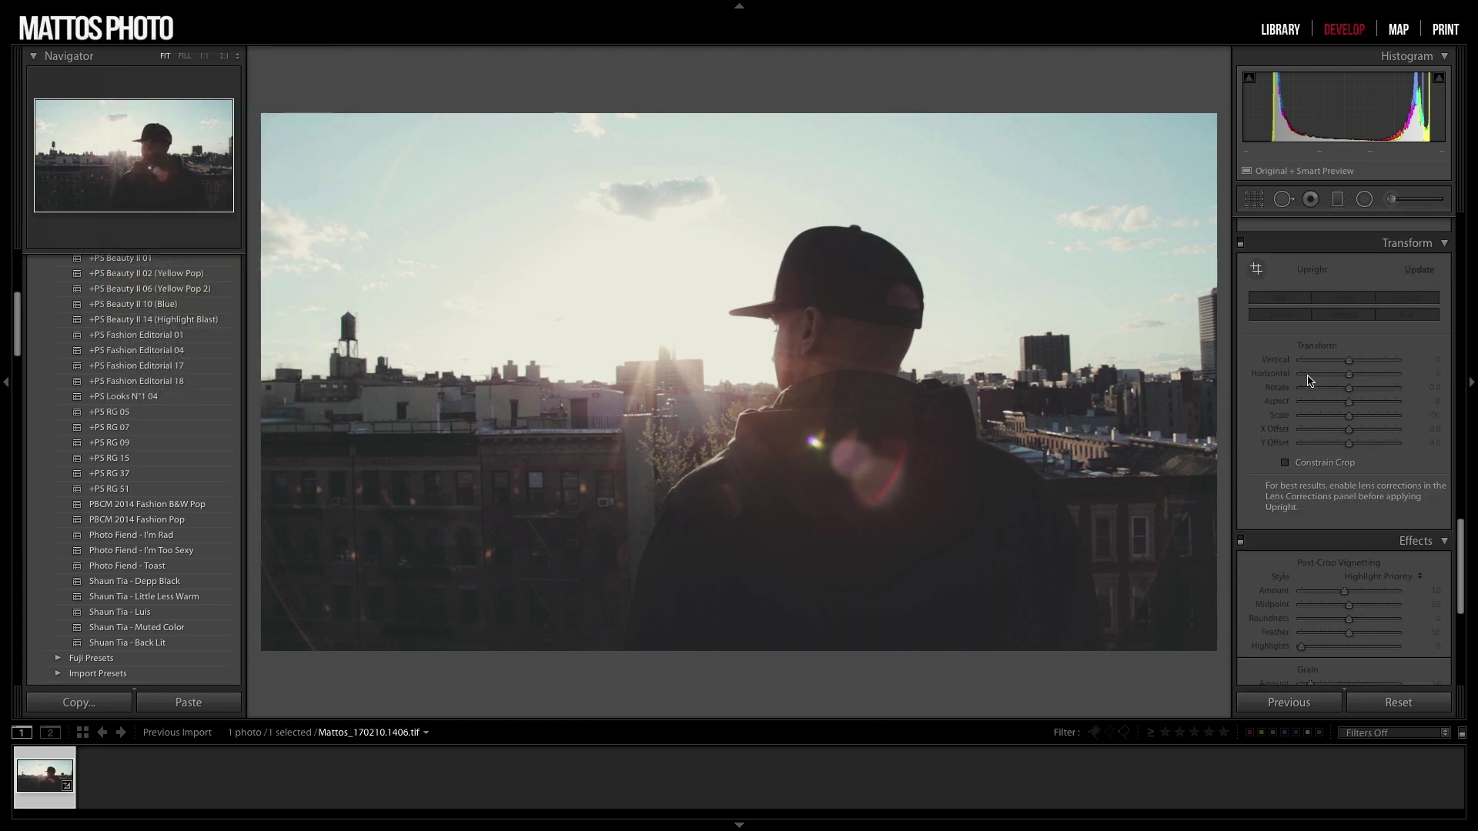
pyautogui.scroll(8, 1312, 382)
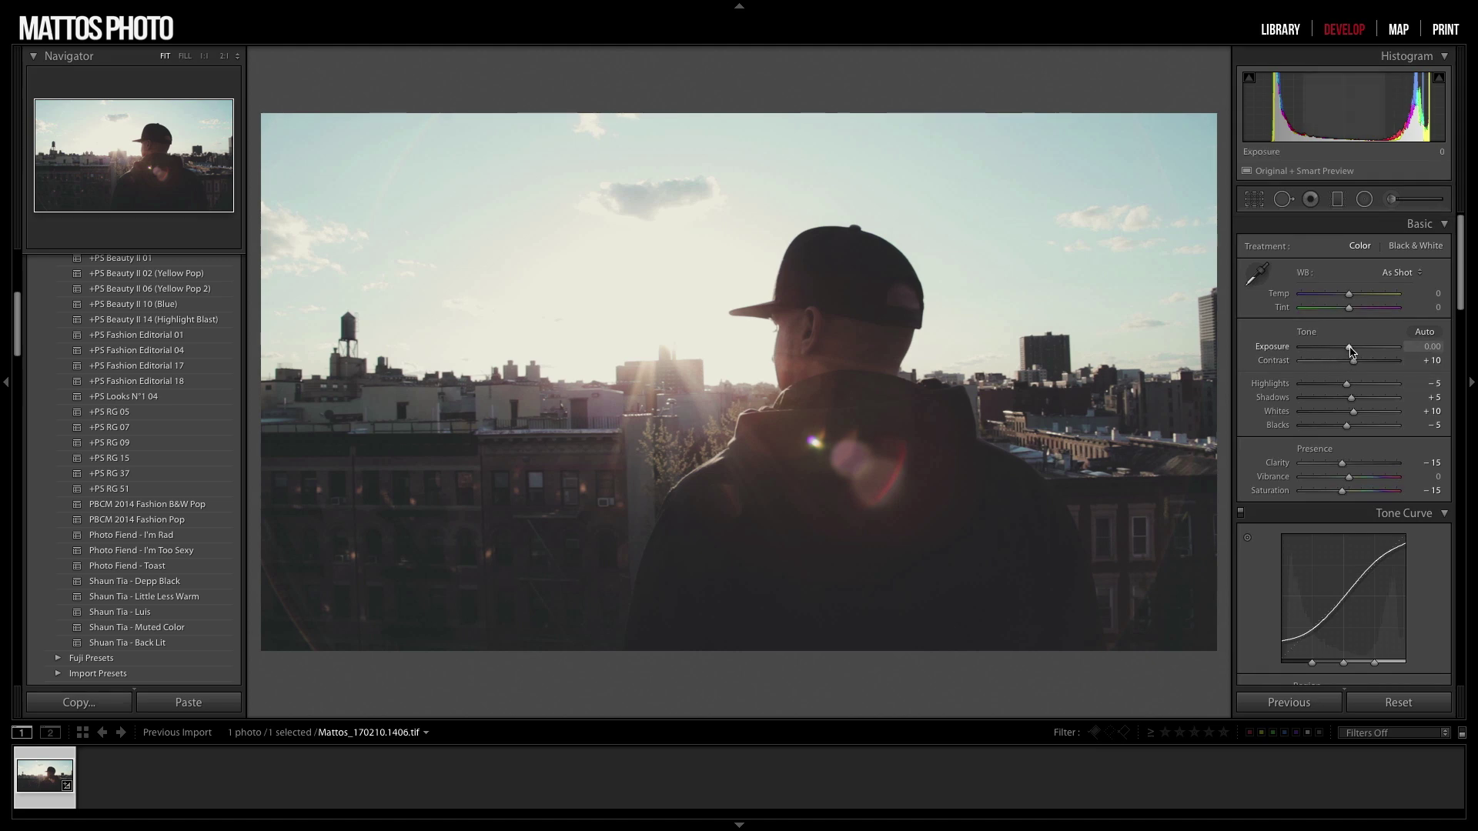
pyautogui.moveTo(1349, 298); pyautogui.dragTo(1354, 298)
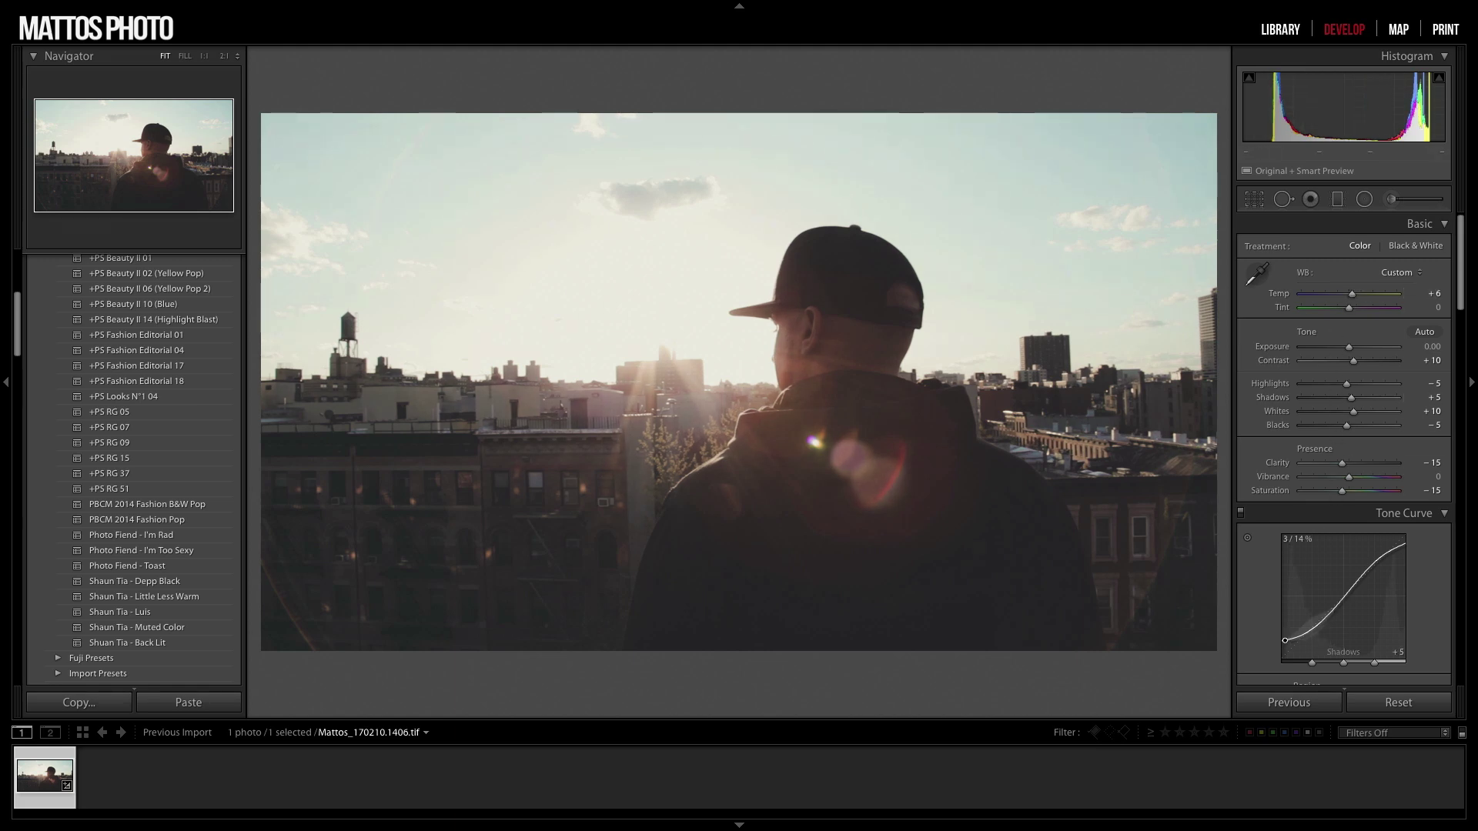
pyautogui.press('Up')
pyautogui.press('Up')
pyautogui.press('Up')
pyautogui.press('Up')
pyautogui.press('Up')
pyautogui.press('Up')
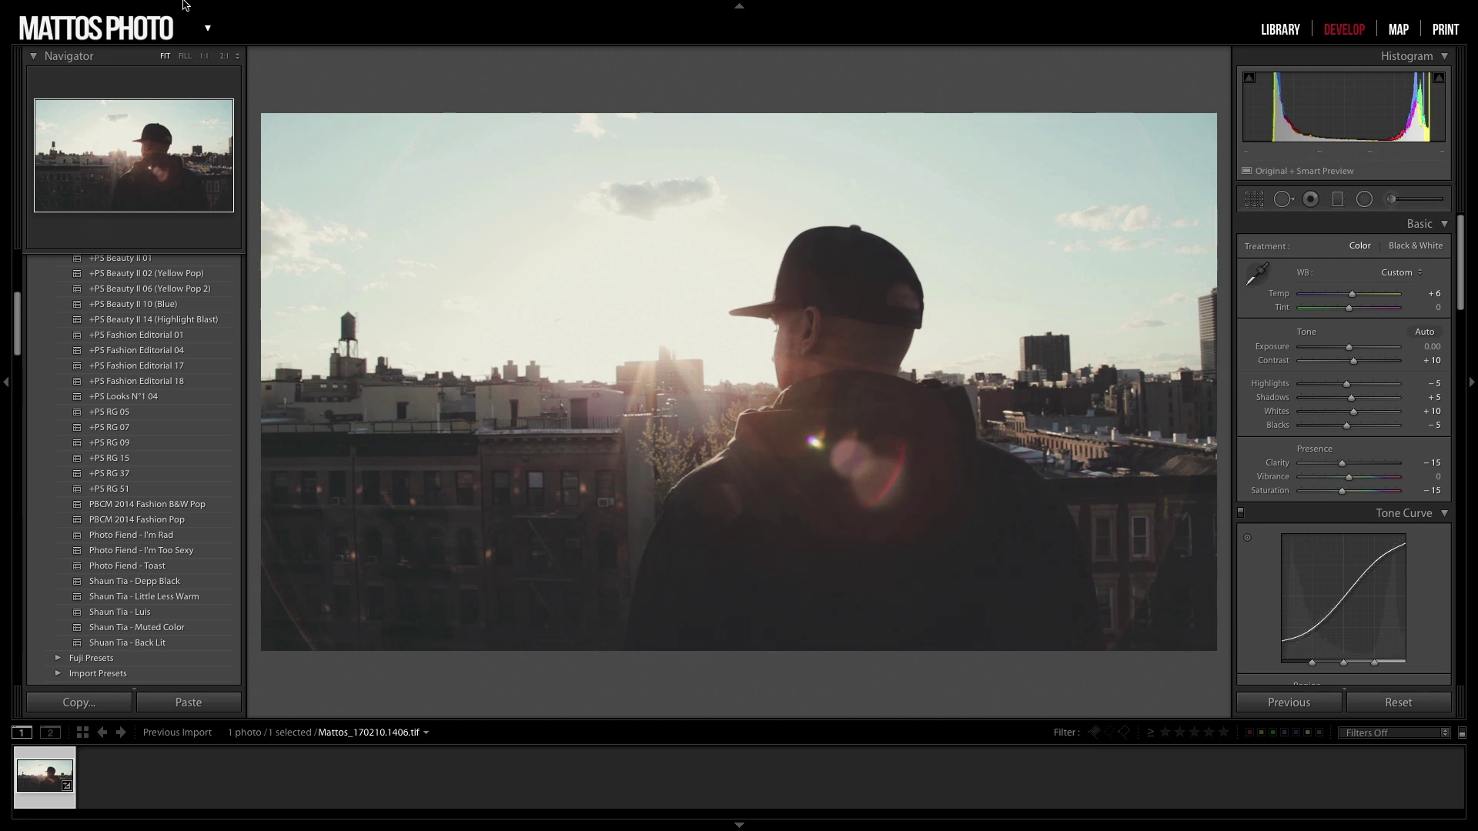
# Step: Open Export LUT from the File menu and choose the sRGB IEC61966-2.1 colour profile
pyautogui.click(118, 9)
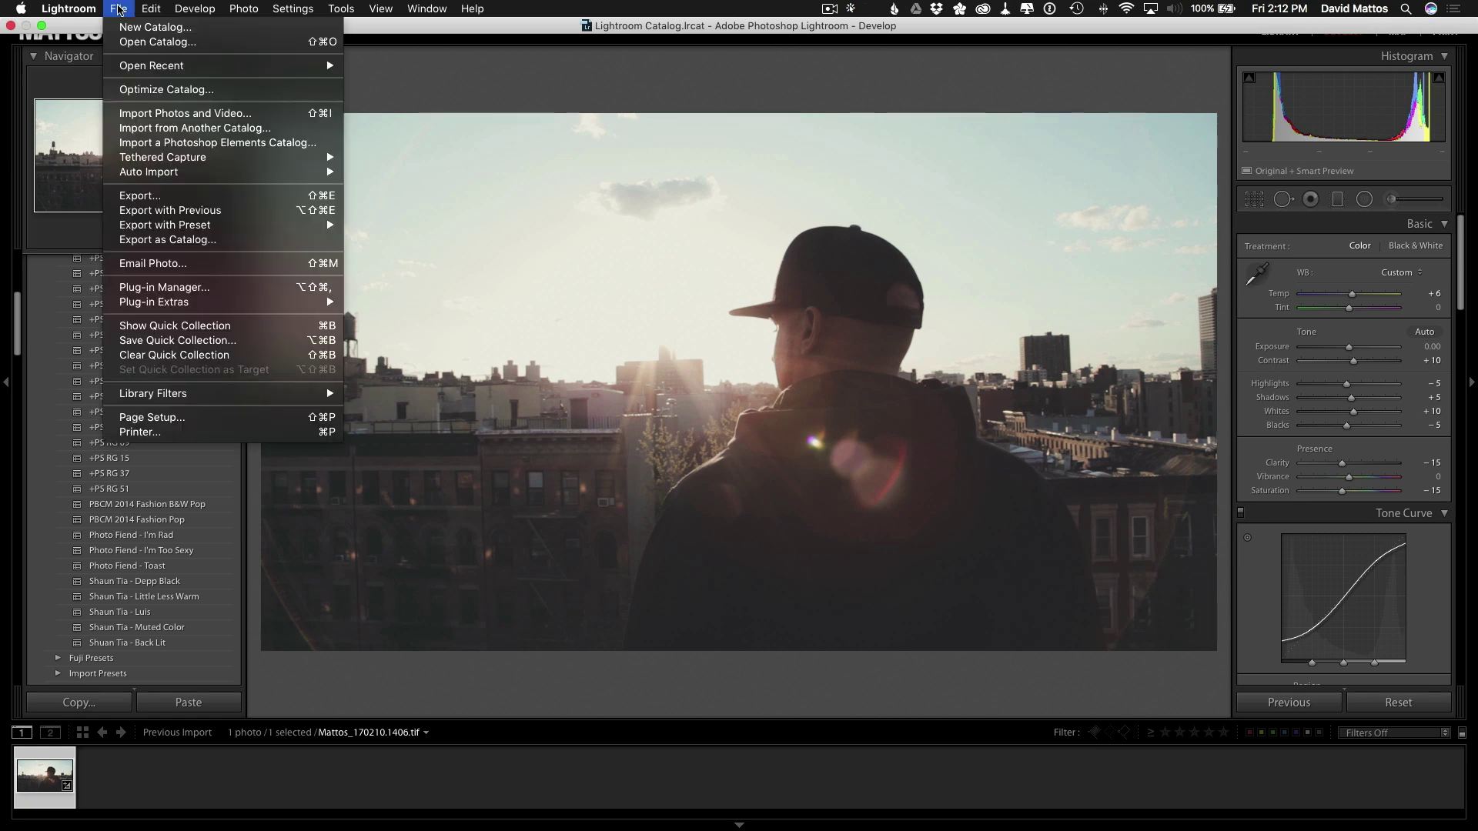
pyautogui.moveTo(266, 303)
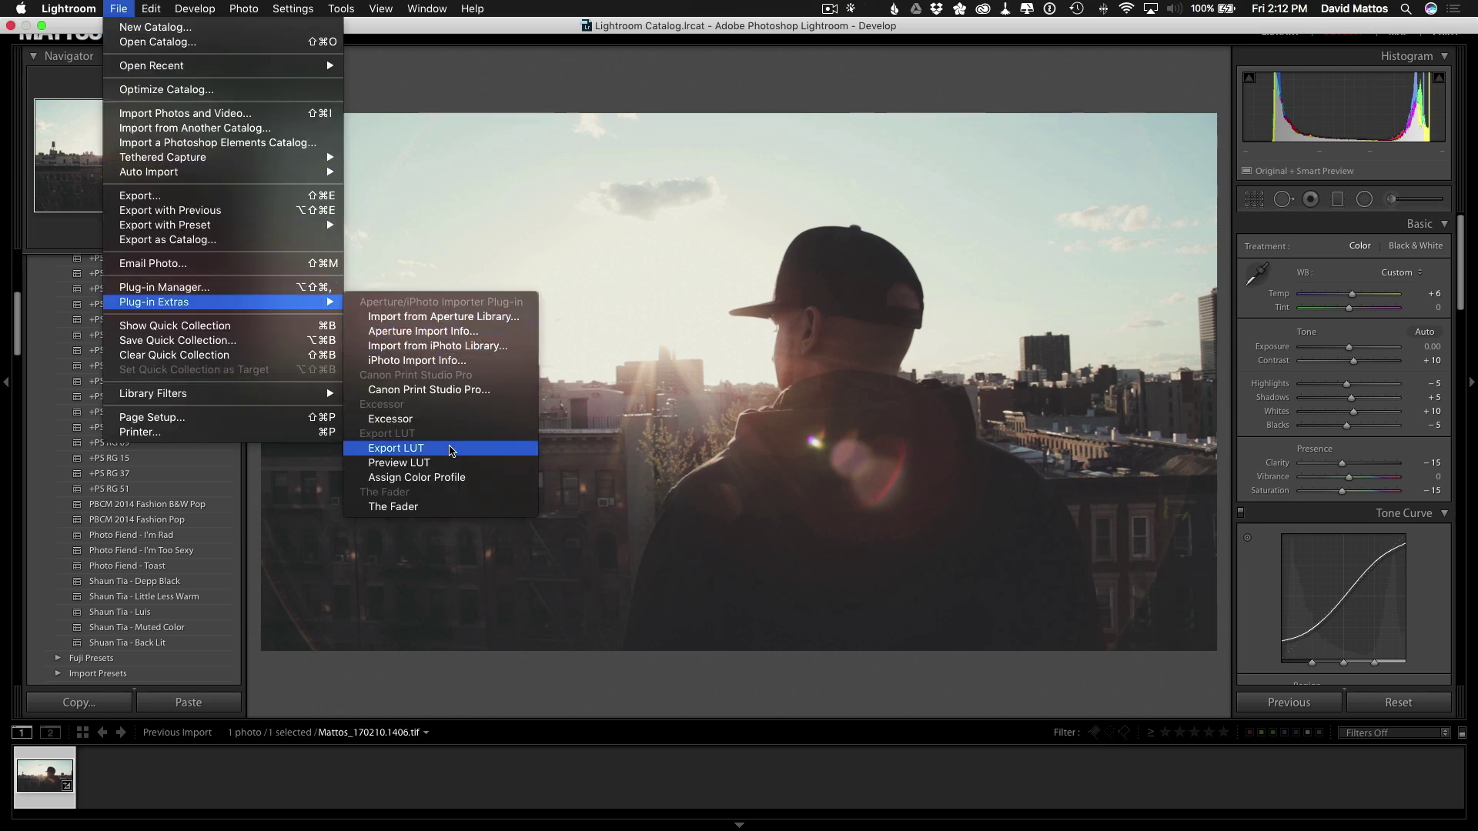
pyautogui.click(451, 452)
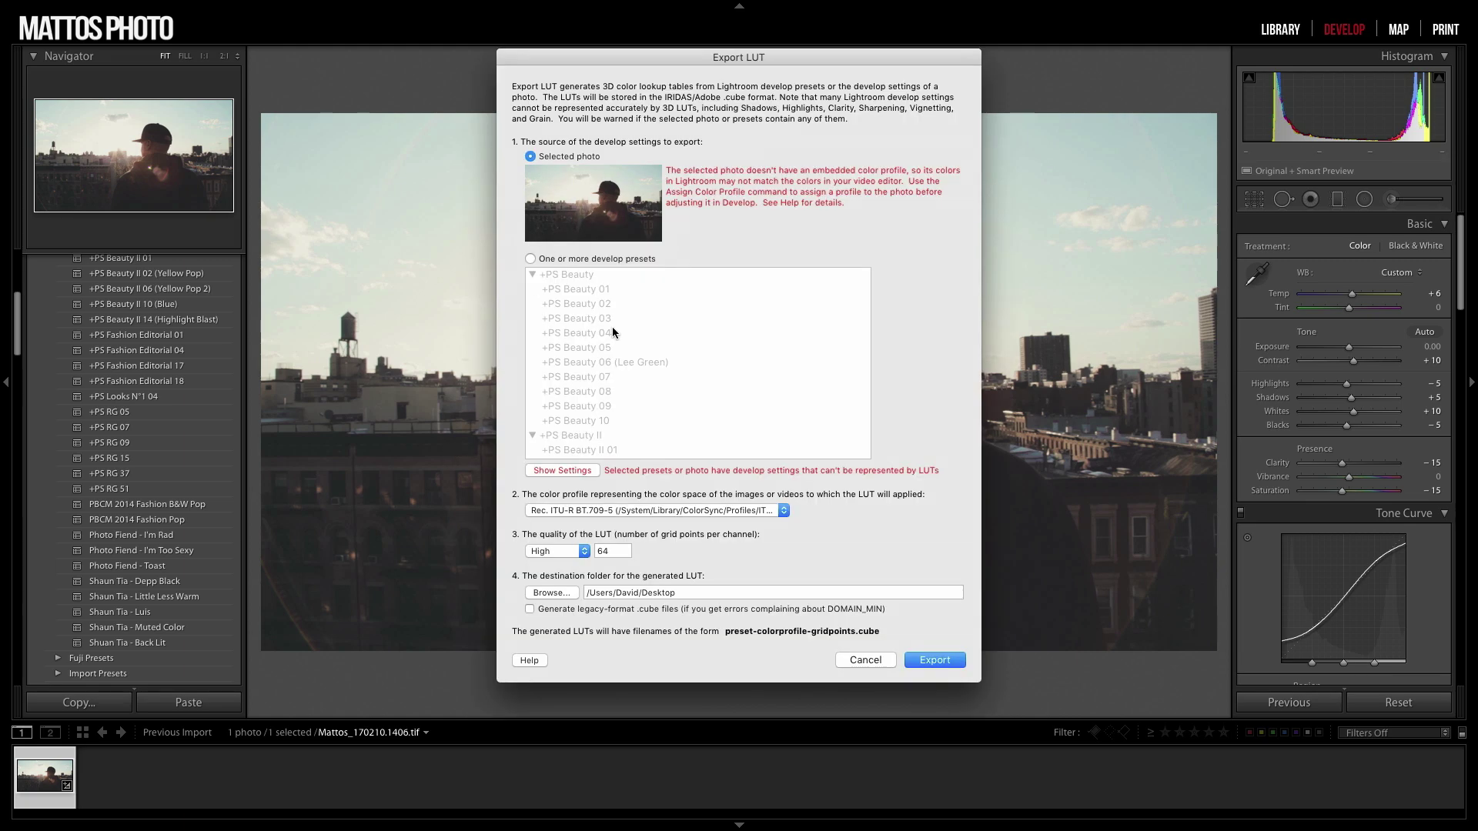
pyautogui.click(591, 510)
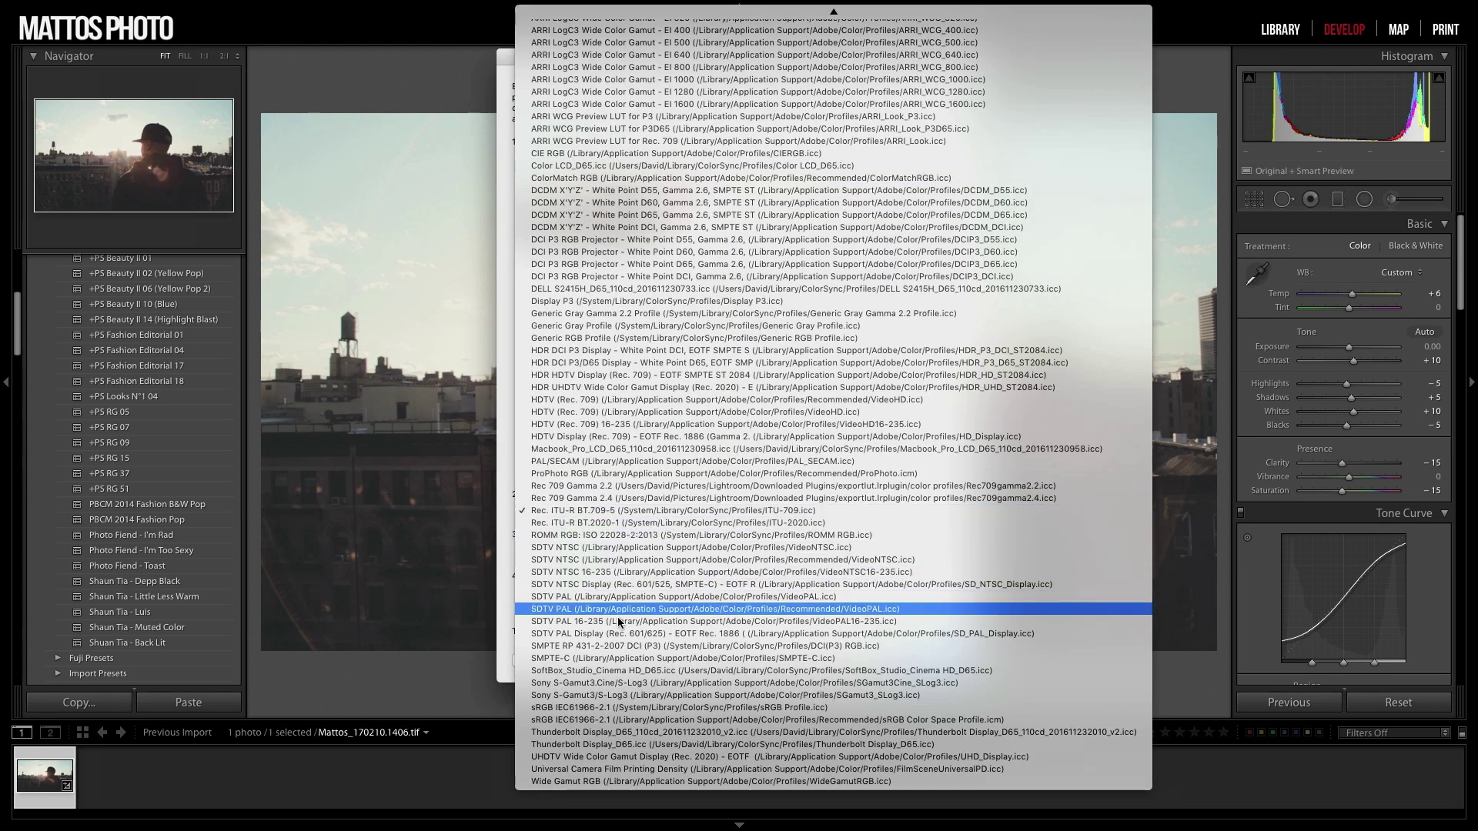
pyautogui.scroll(-2, 634, 710)
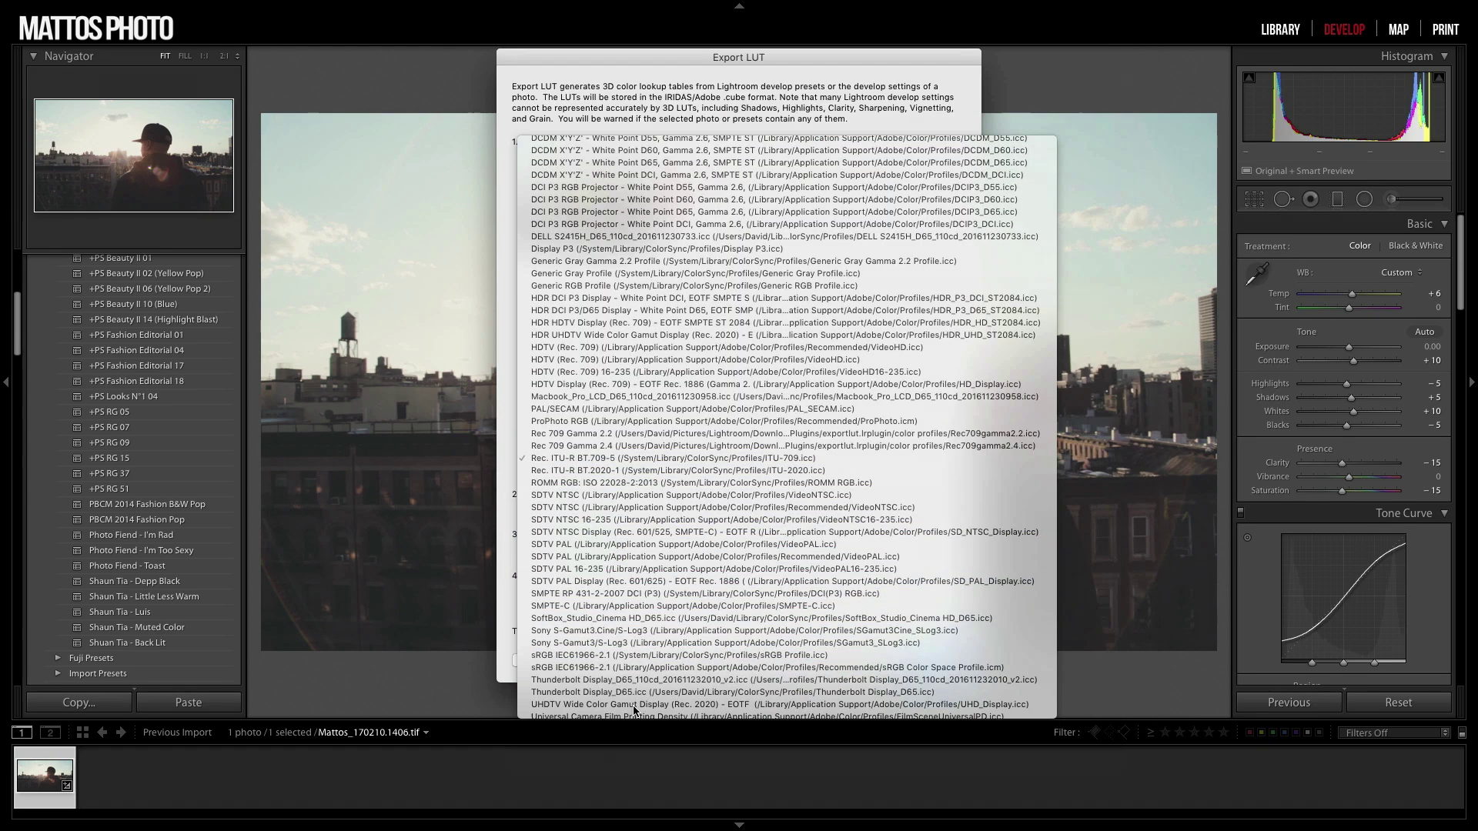
pyautogui.click(612, 655)
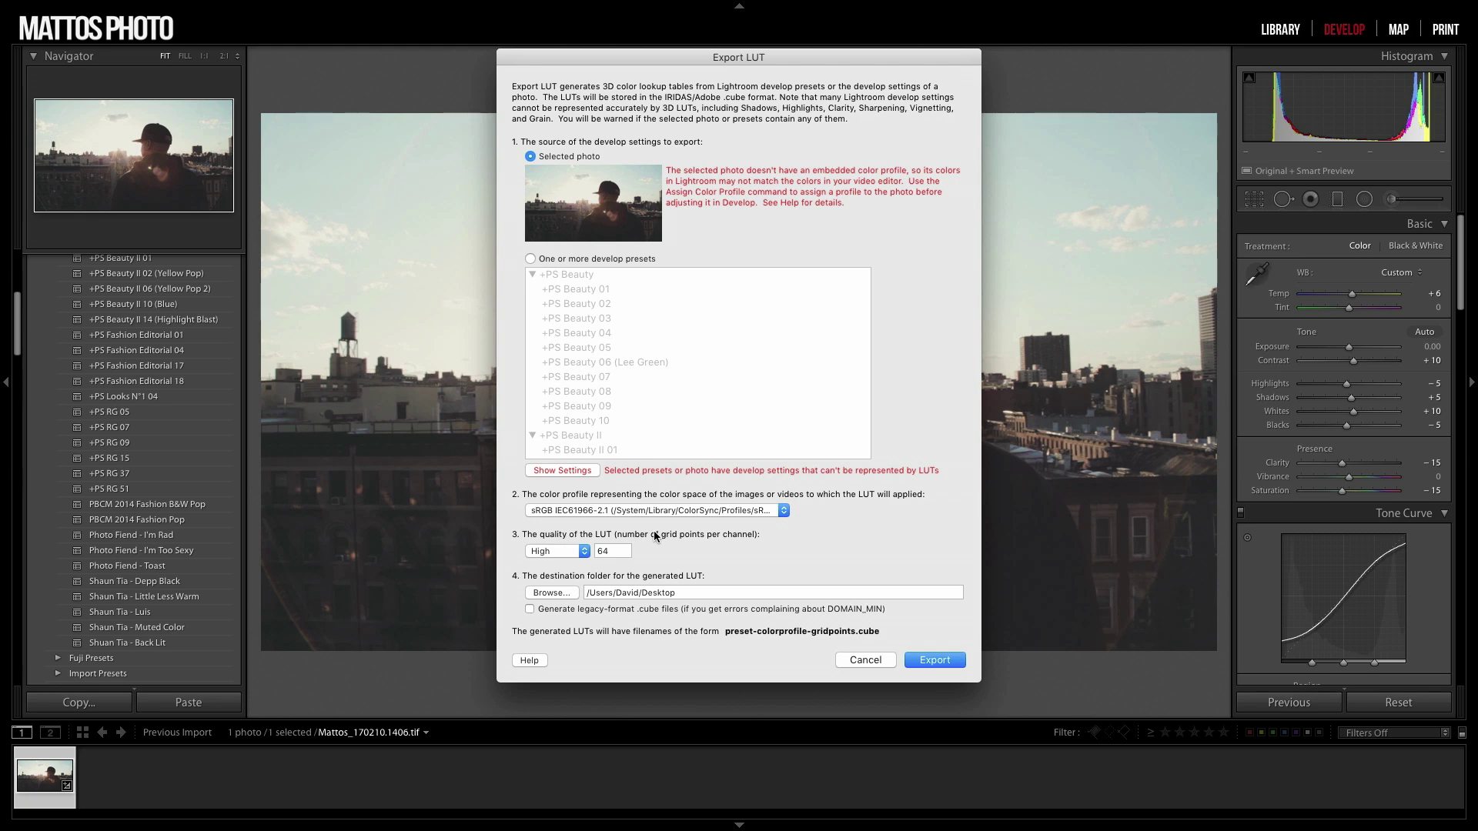
# Step: Set the LUT quality to High, 64 grid points
pyautogui.click(559, 552)
pyautogui.click(559, 553)
pyautogui.click(559, 552)
pyautogui.click(562, 532)
pyautogui.click(572, 554)
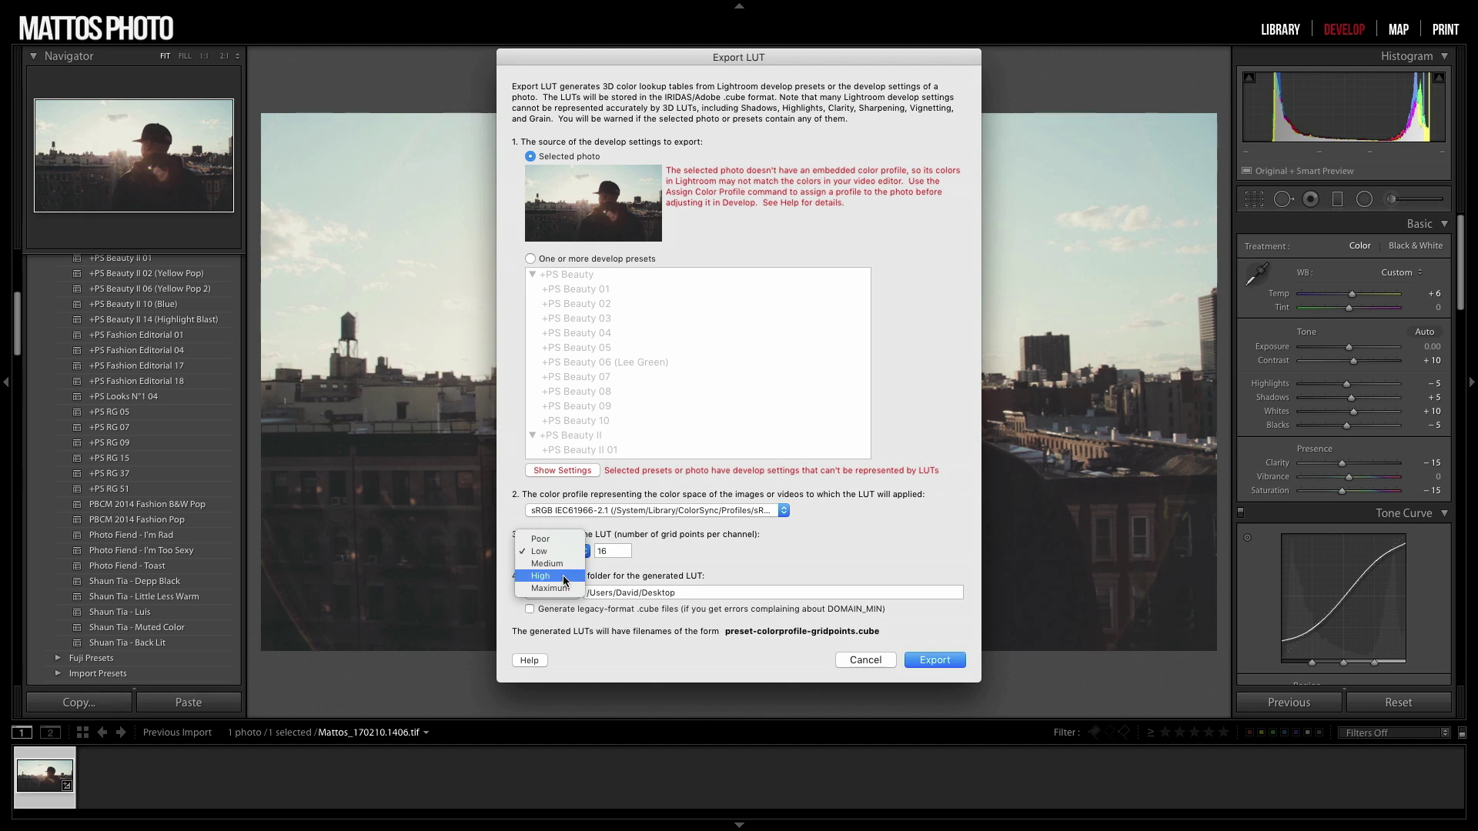
pyautogui.click(569, 579)
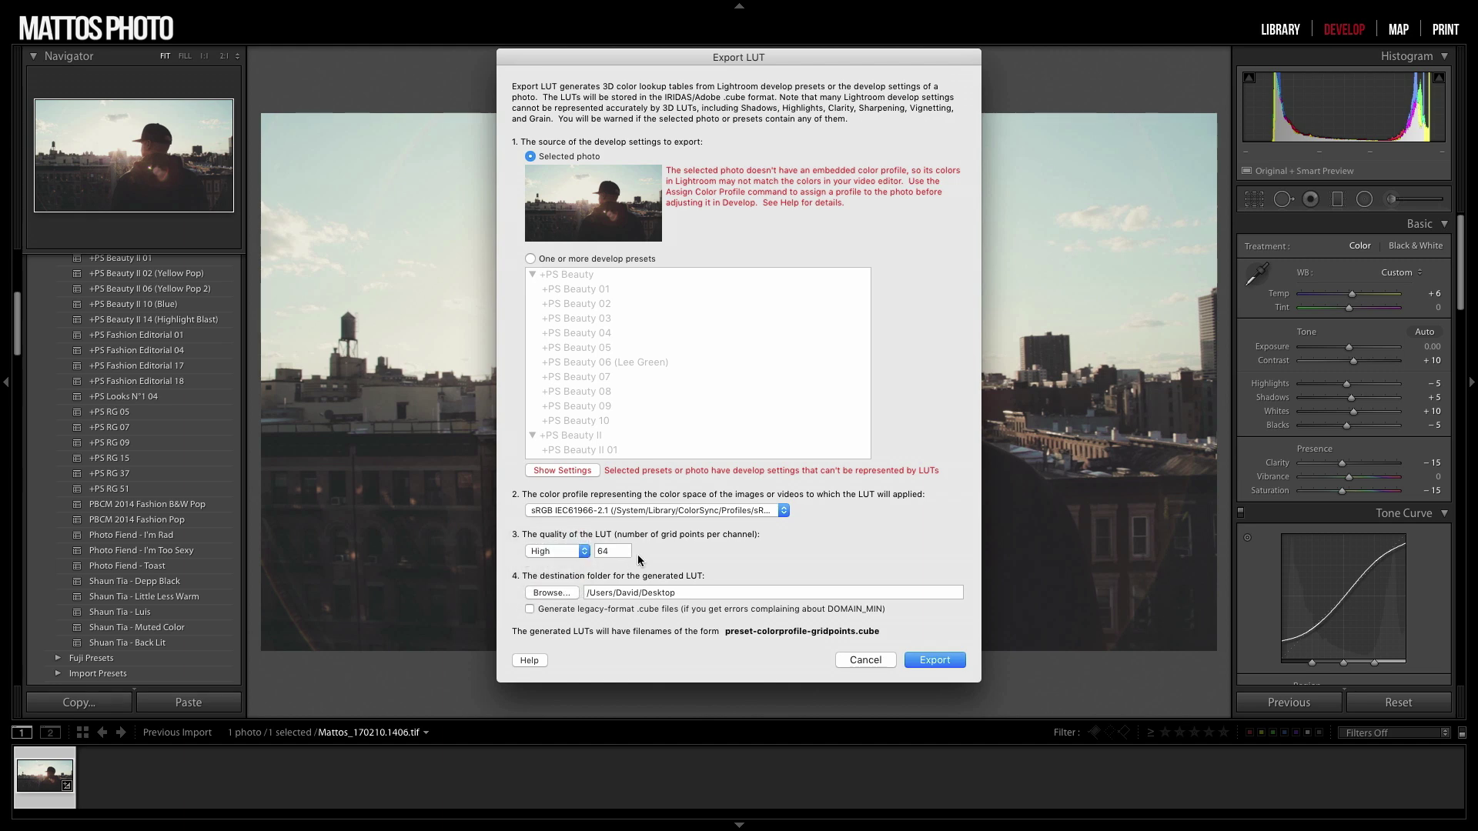
# Step: Export the cube LUT into the Desktop LUT Tutorial folder
pyautogui.click(548, 592)
pyautogui.doubleClick(777, 155)
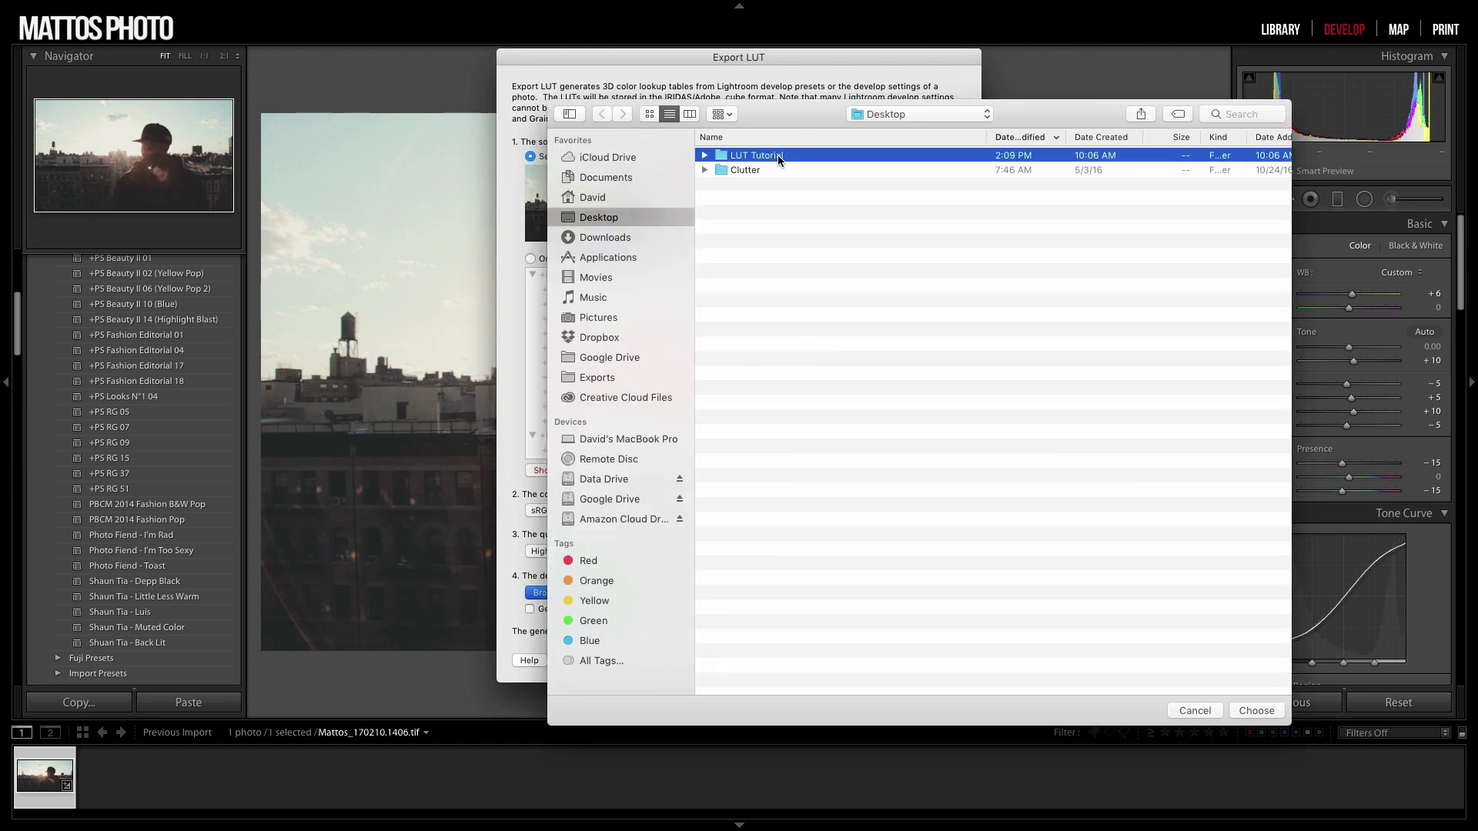
pyautogui.click(1256, 710)
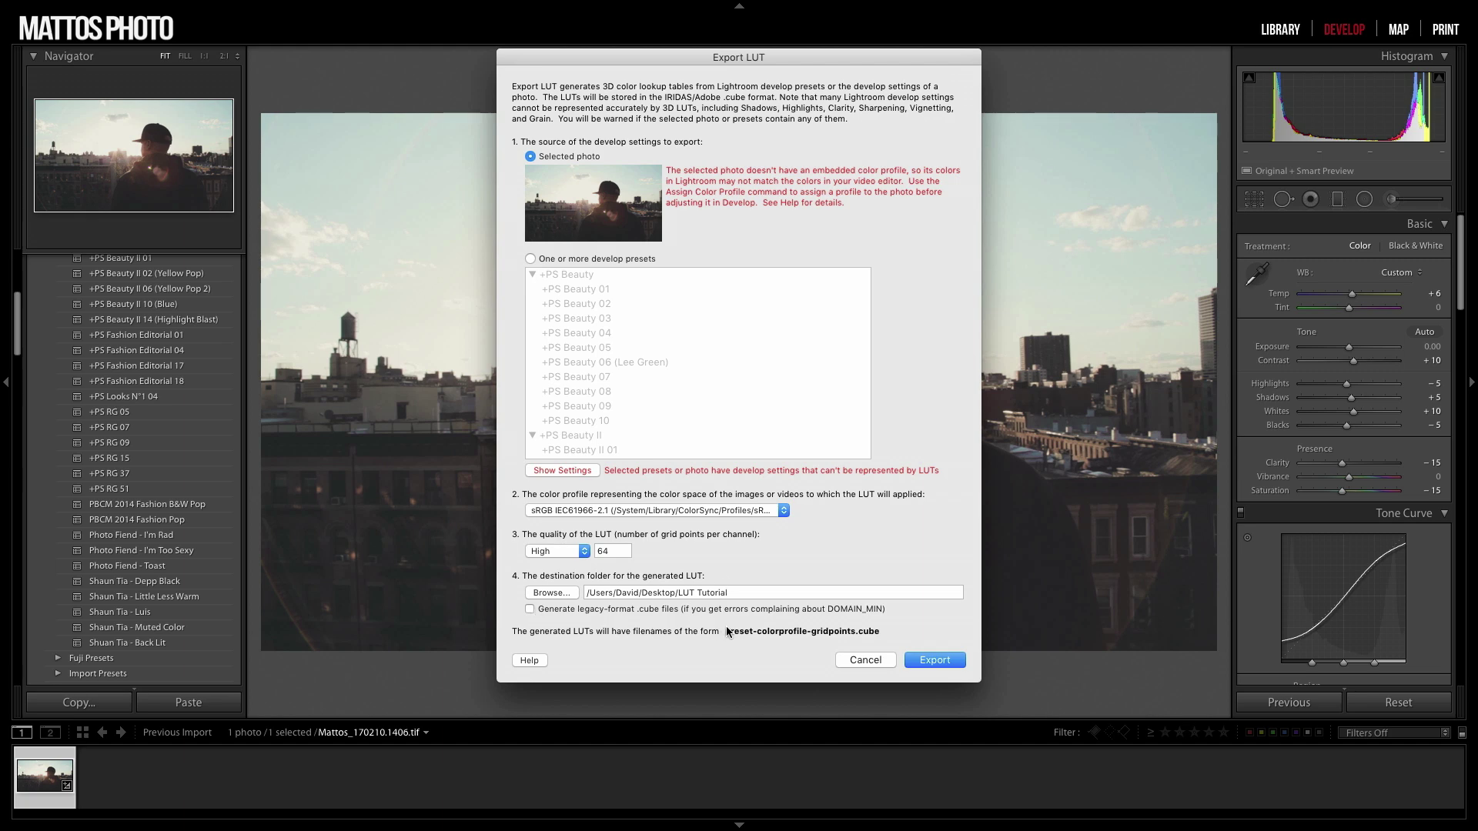
pyautogui.click(935, 660)
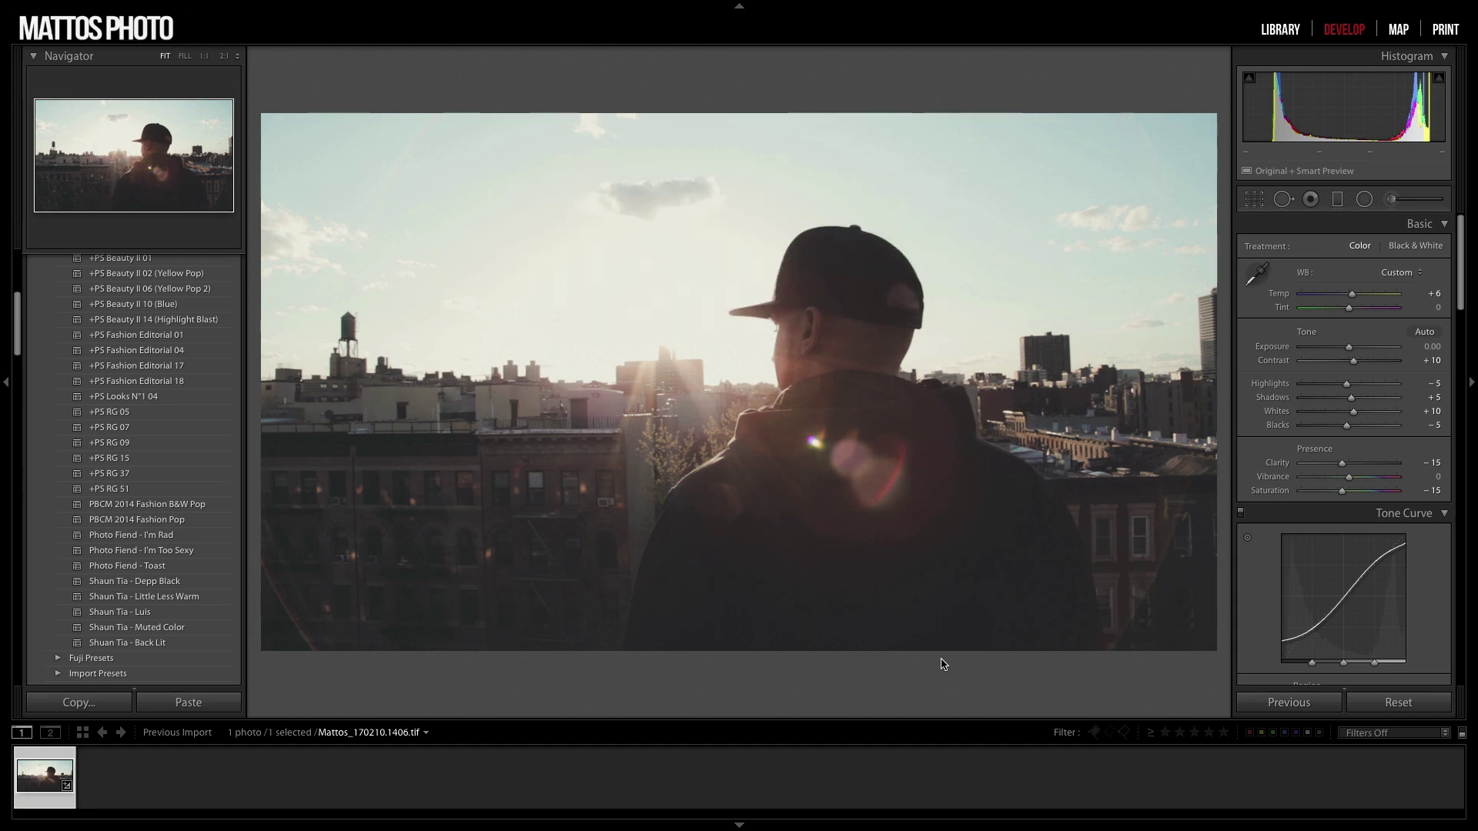
# Step: Rename the exported cube file to 'Red709 to Retrograde 5', keeping the .cube extension
pyautogui.click(271, 779)
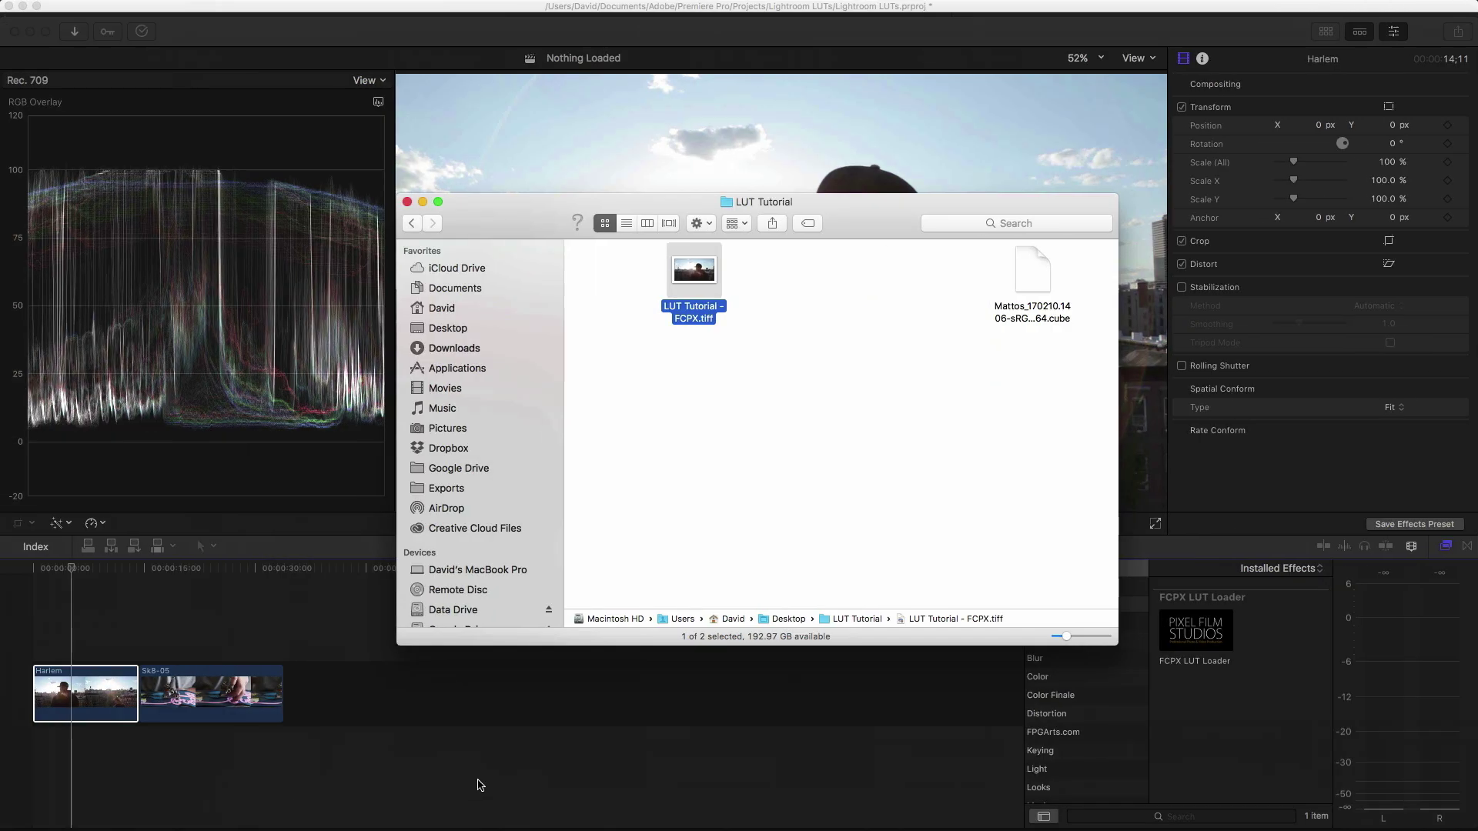
pyautogui.click(1028, 308)
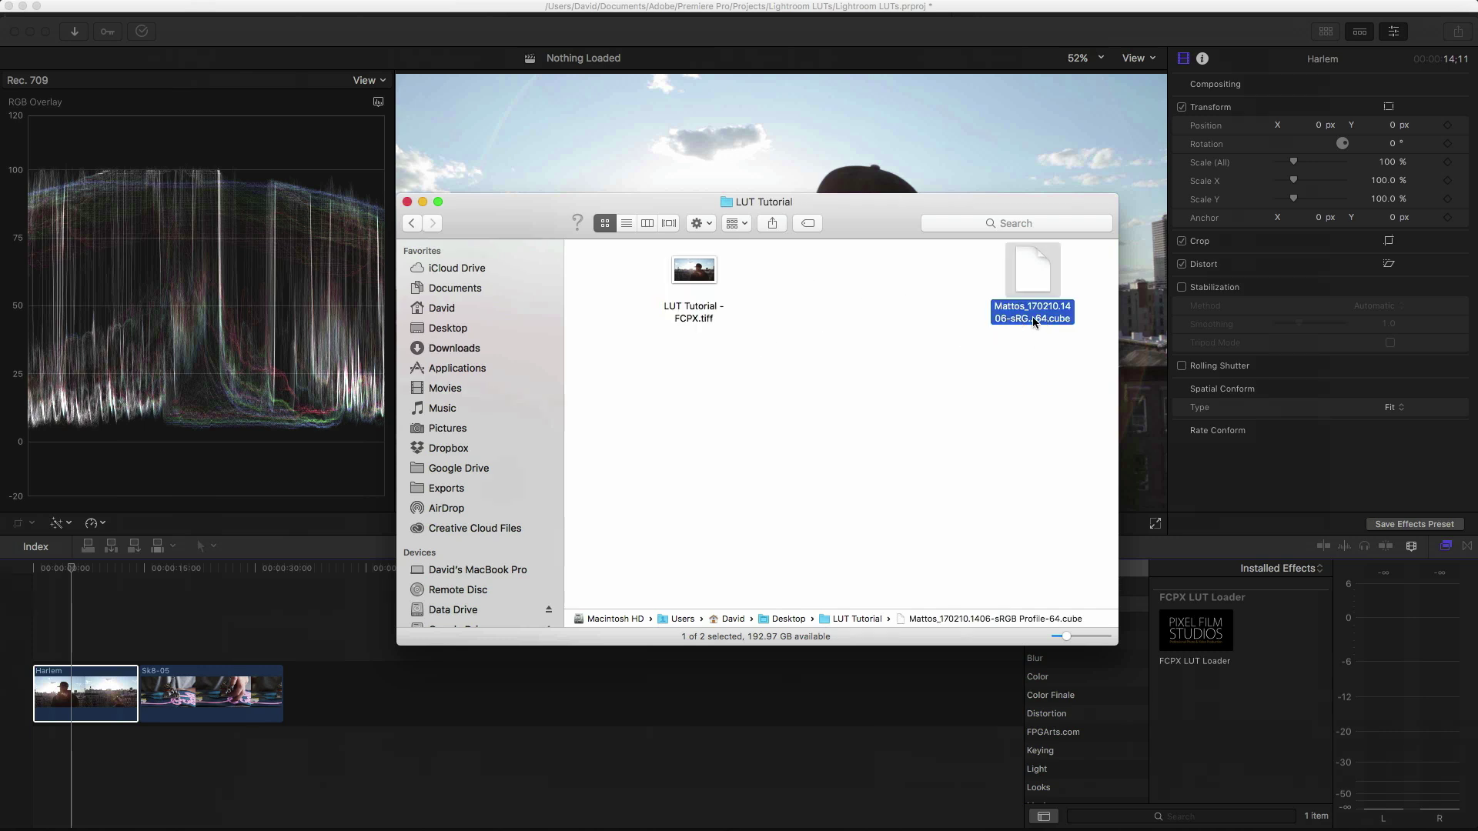
pyautogui.press('Left')
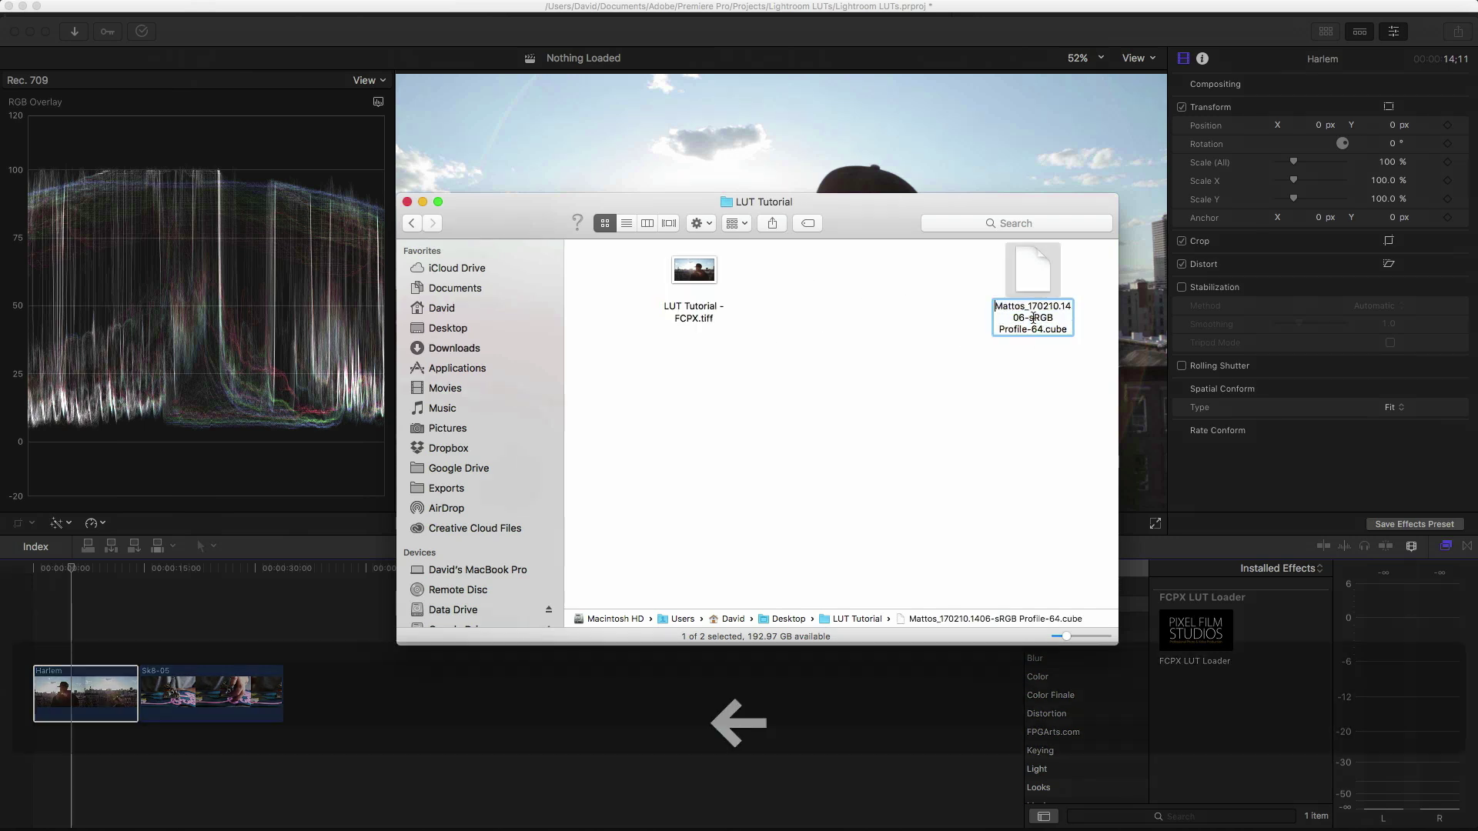
pyautogui.hotkey('shift', 'Down')
pyautogui.hotkey('shift', 'Down')
pyautogui.hotkey('shift', 'Left')
pyautogui.hotkey('shift', 'Left')
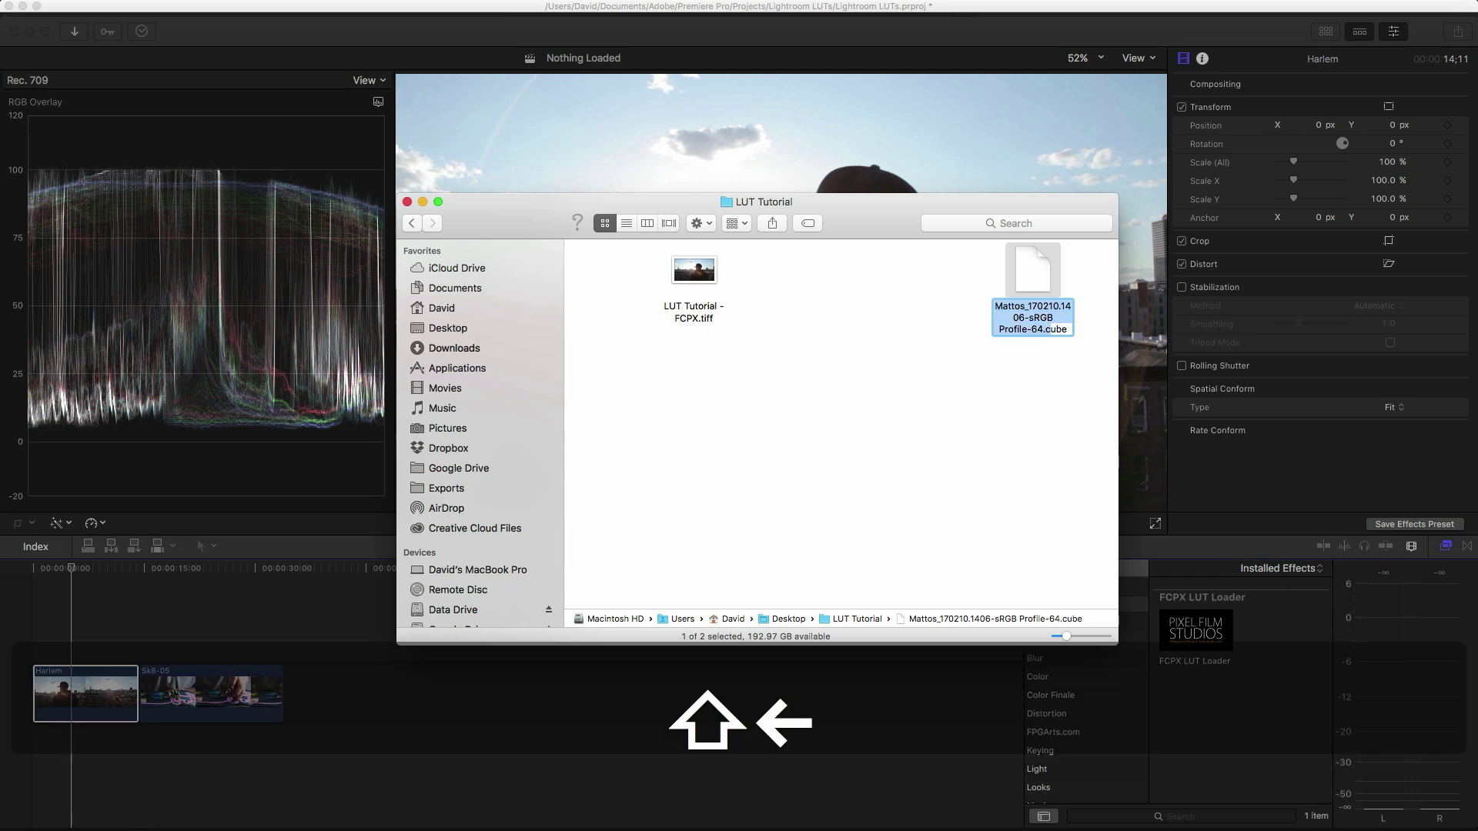
pyautogui.write('Red')
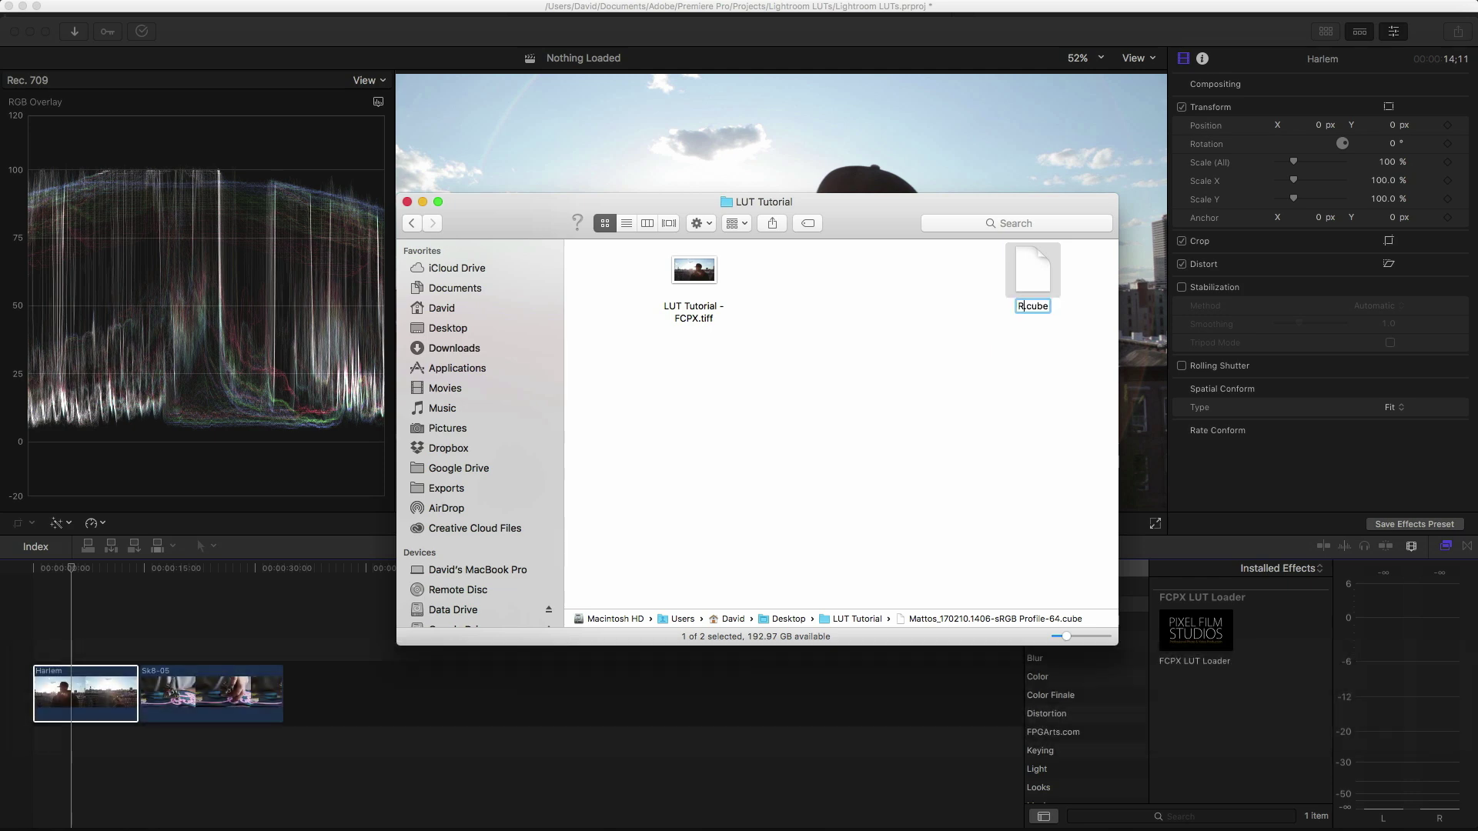
pyautogui.write('709 t')
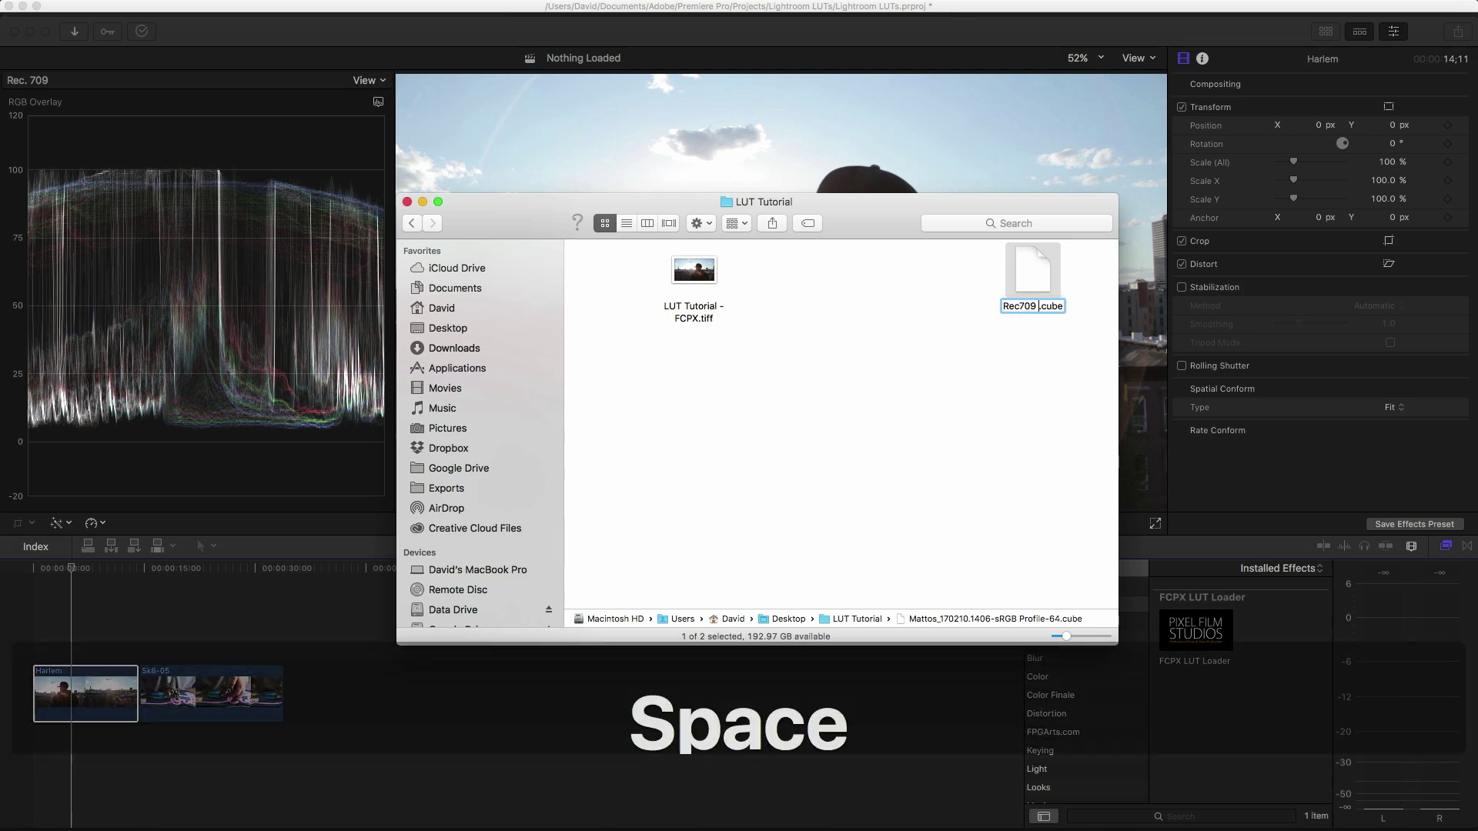
pyautogui.write('o ')
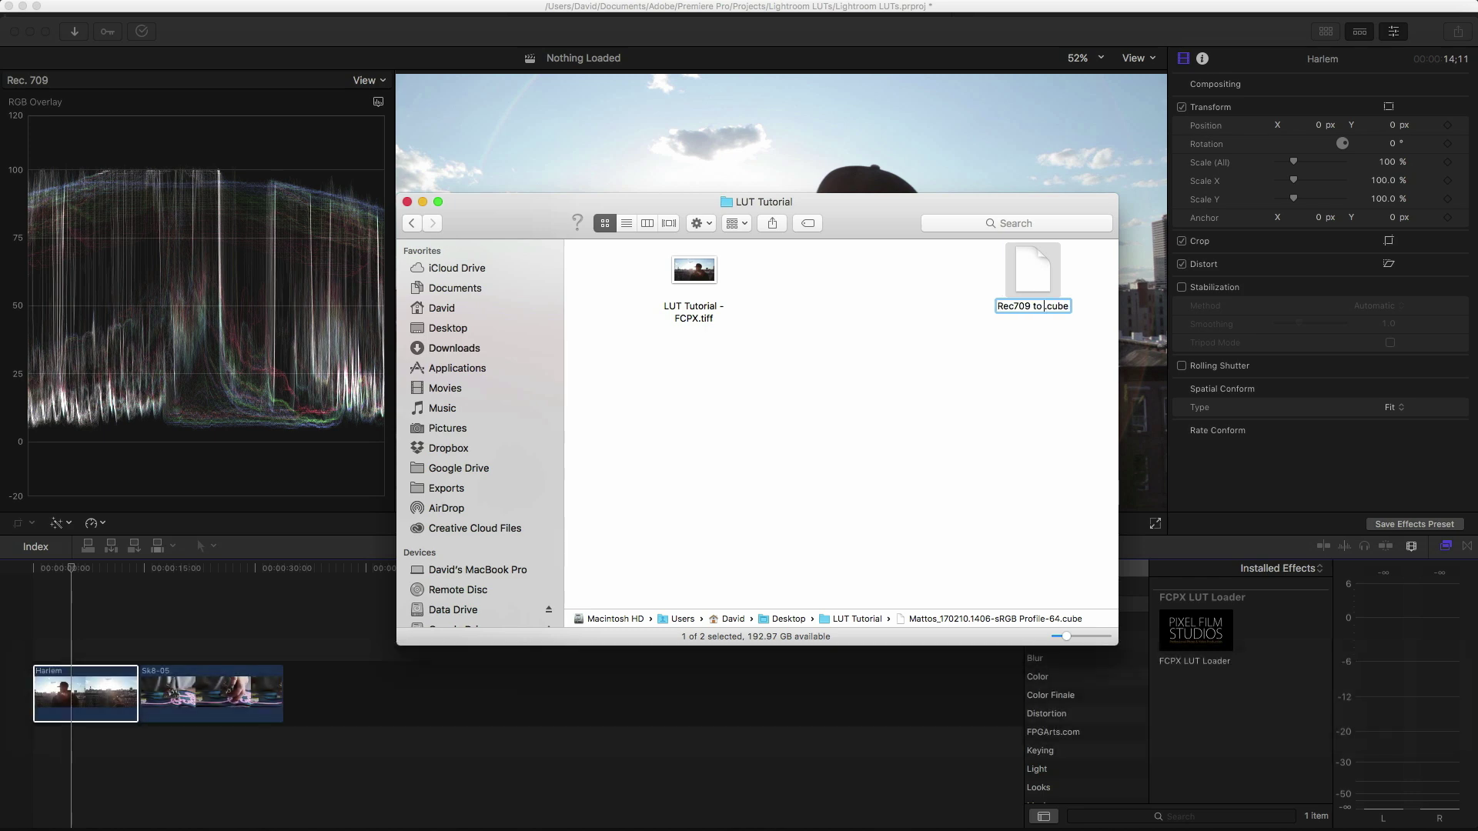
pyautogui.write('Retrograd')
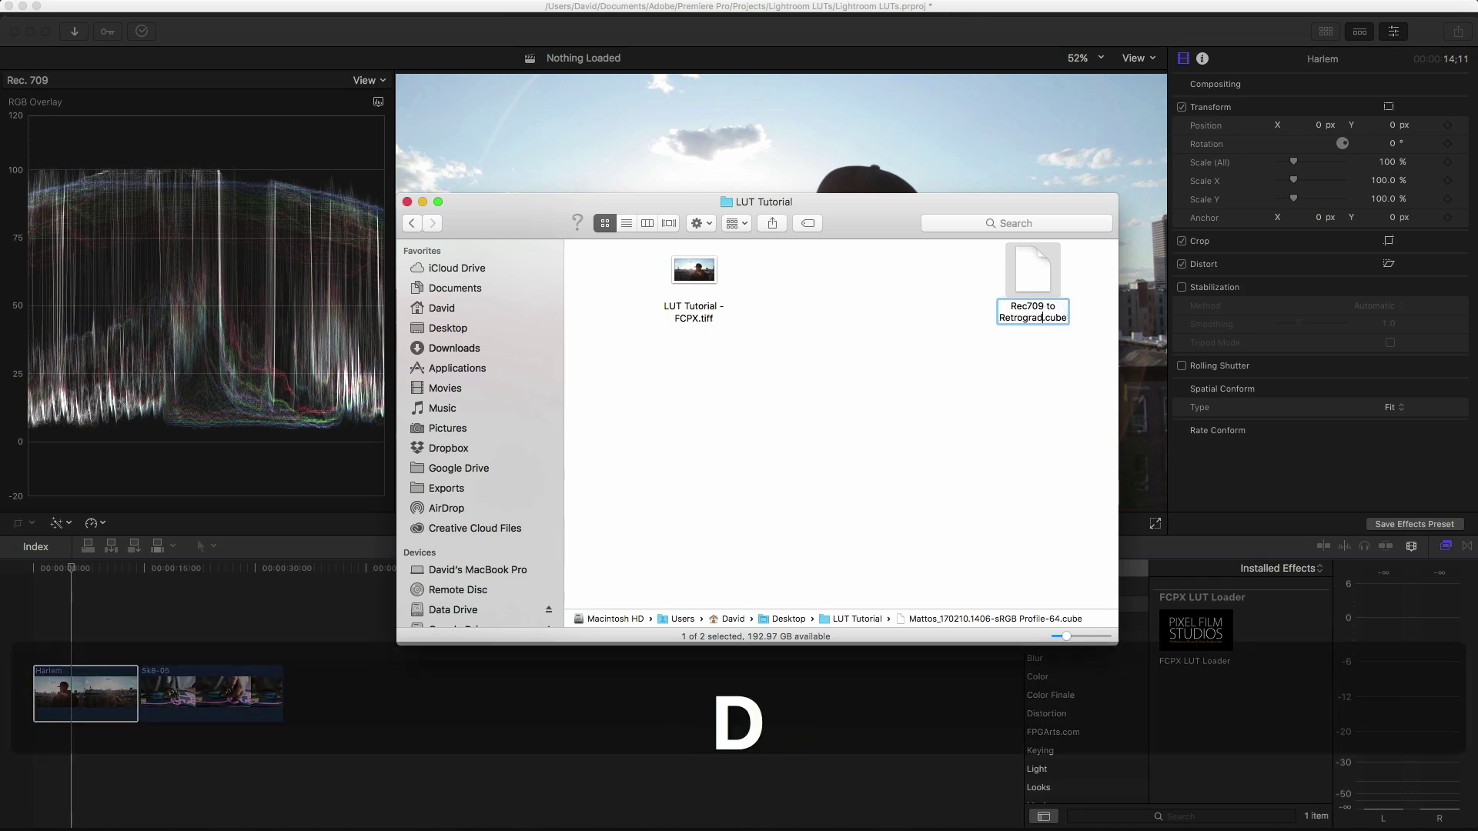
pyautogui.write('e 5')
pyautogui.press('Return')
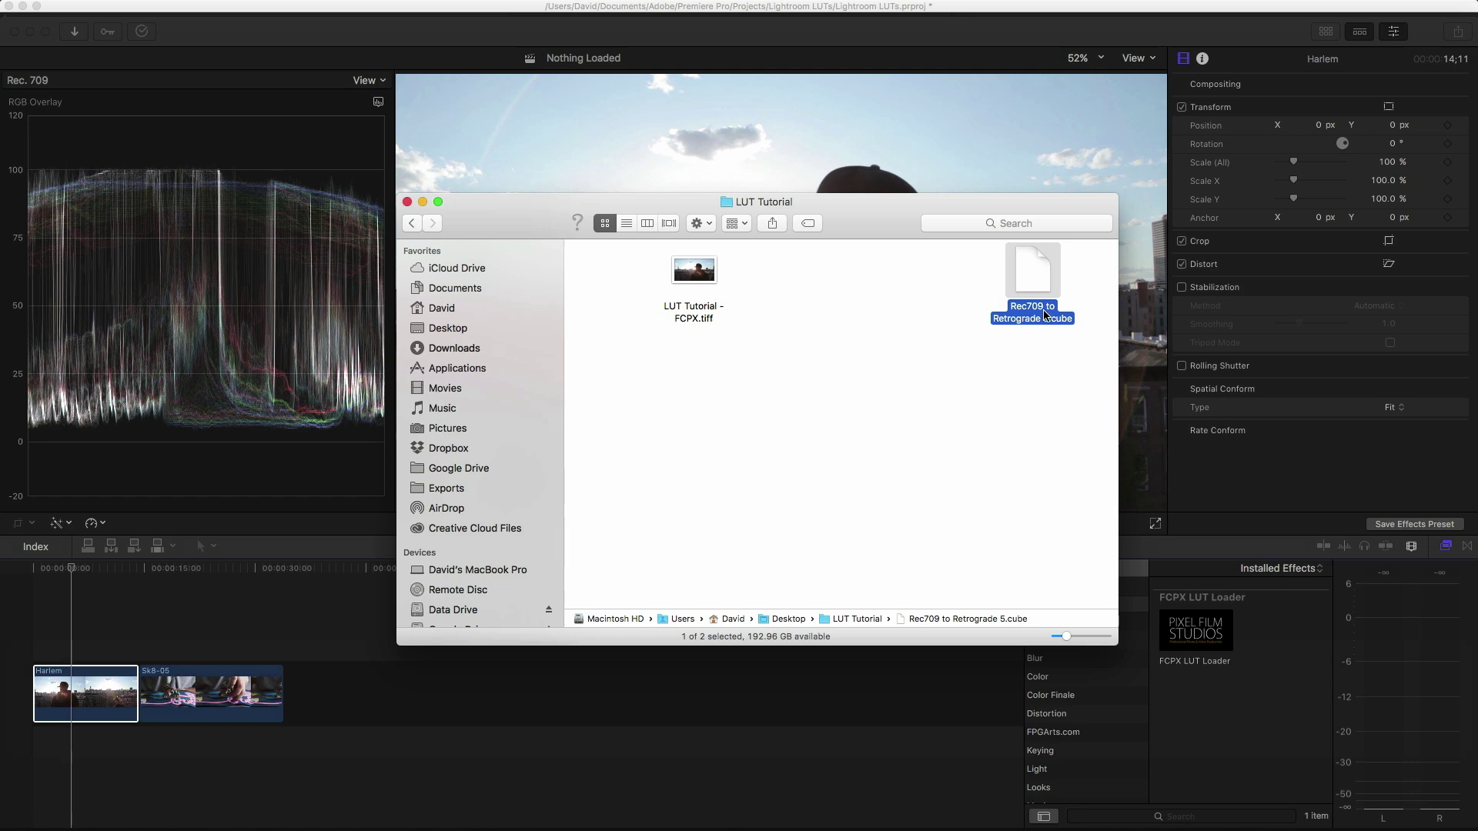
# Step: Correct the file name to 'Rec709 to Retrograde 5.cube', then return to Final Cut Pro
pyautogui.click(1046, 311)
pyautogui.doubleClick(1042, 306)
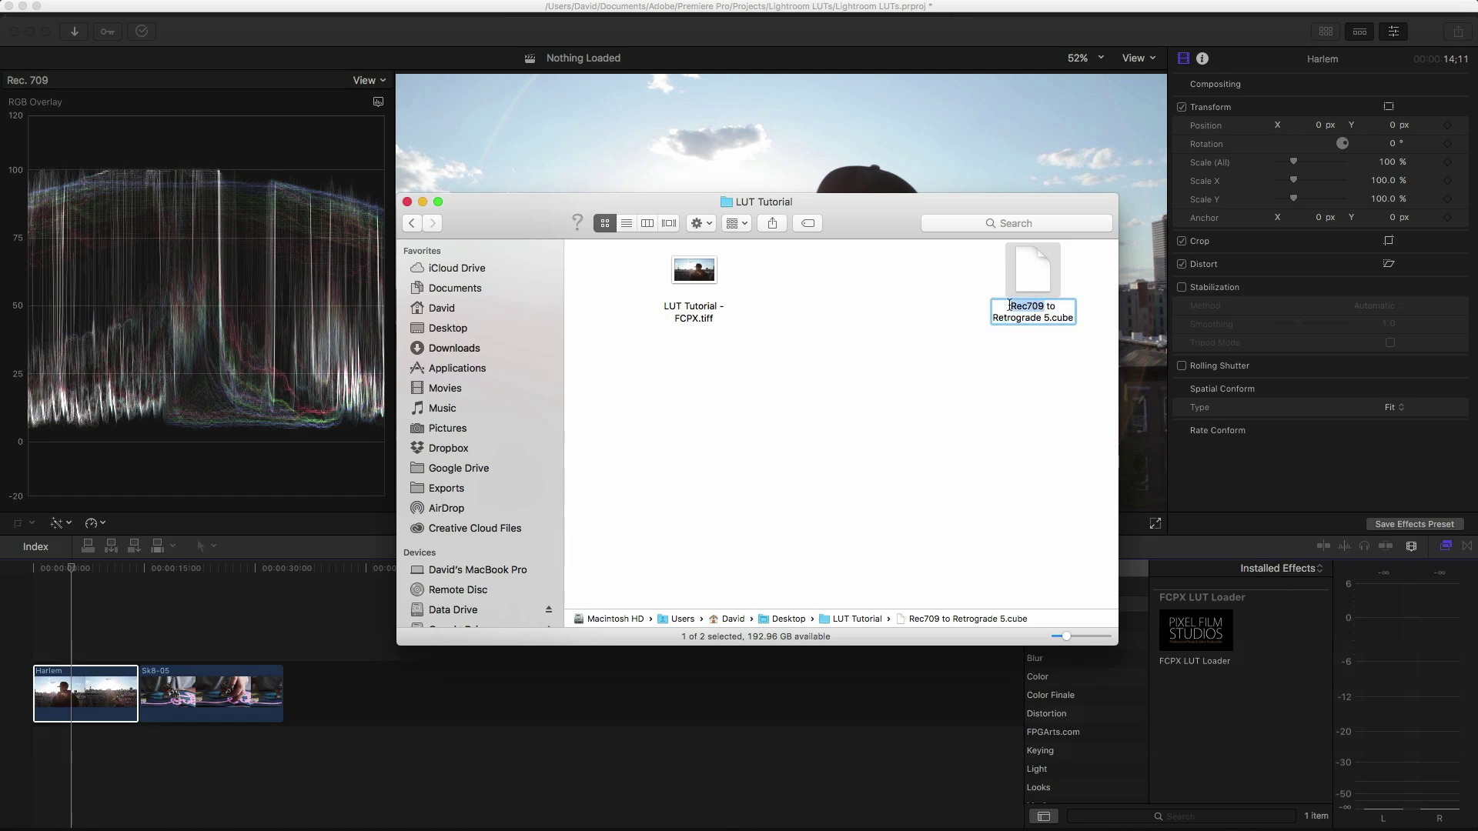
pyautogui.write('GH')
pyautogui.write('4_C')
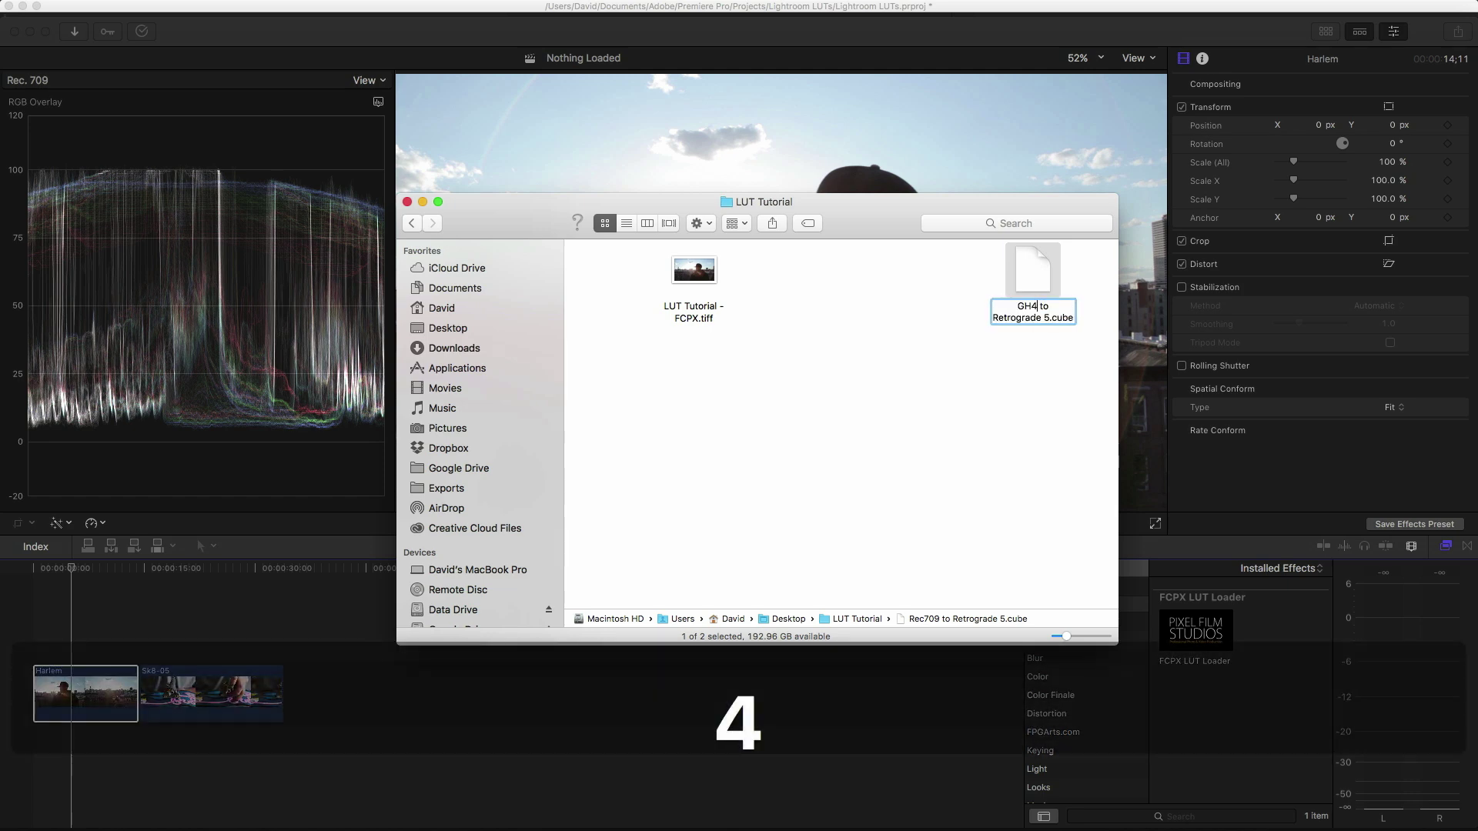
pyautogui.write('inel')
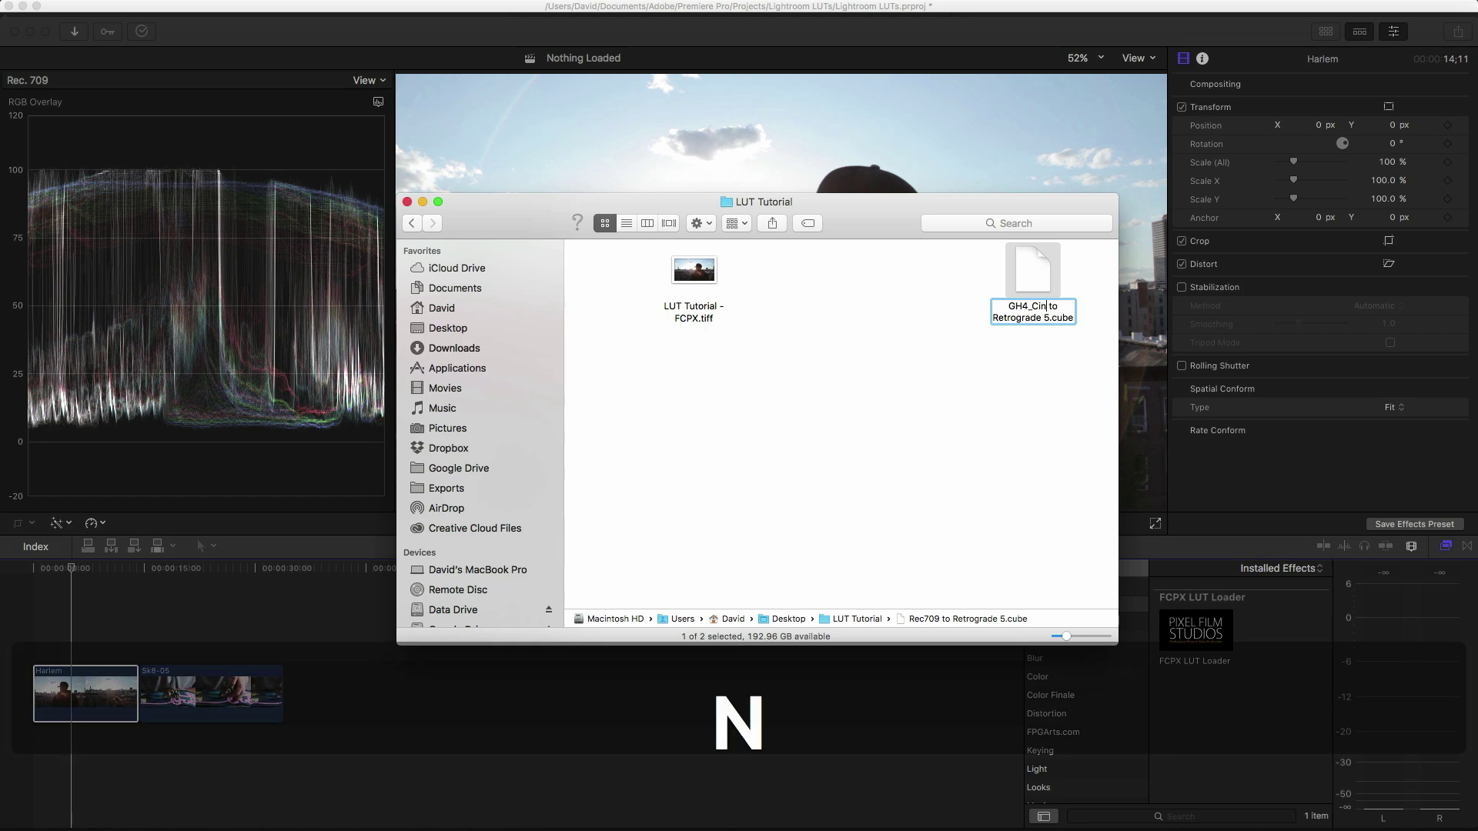
pyautogui.write('ikeD')
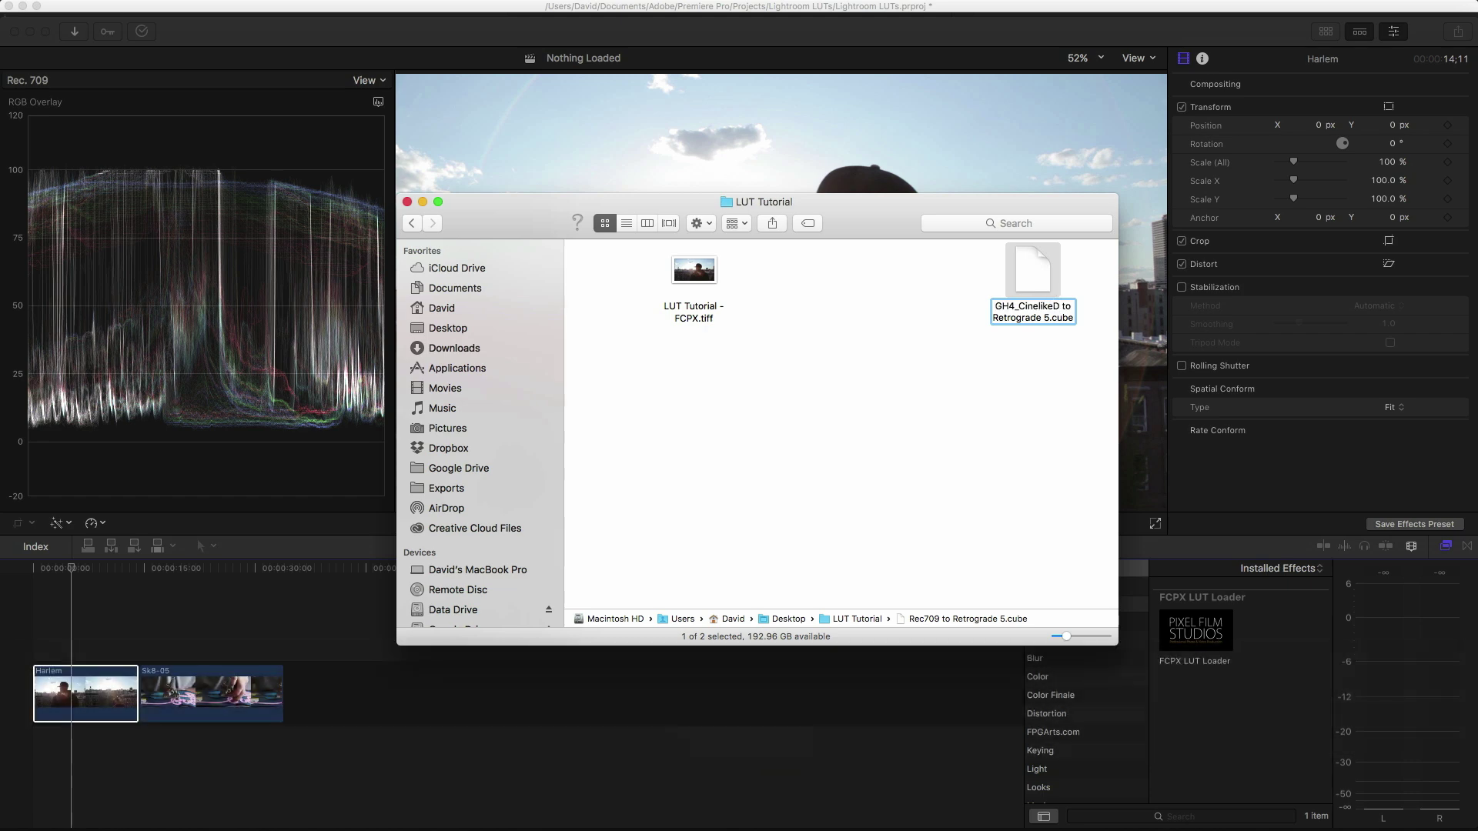
pyautogui.hotkey('shift', 'Up')
pyautogui.write('Rec709')
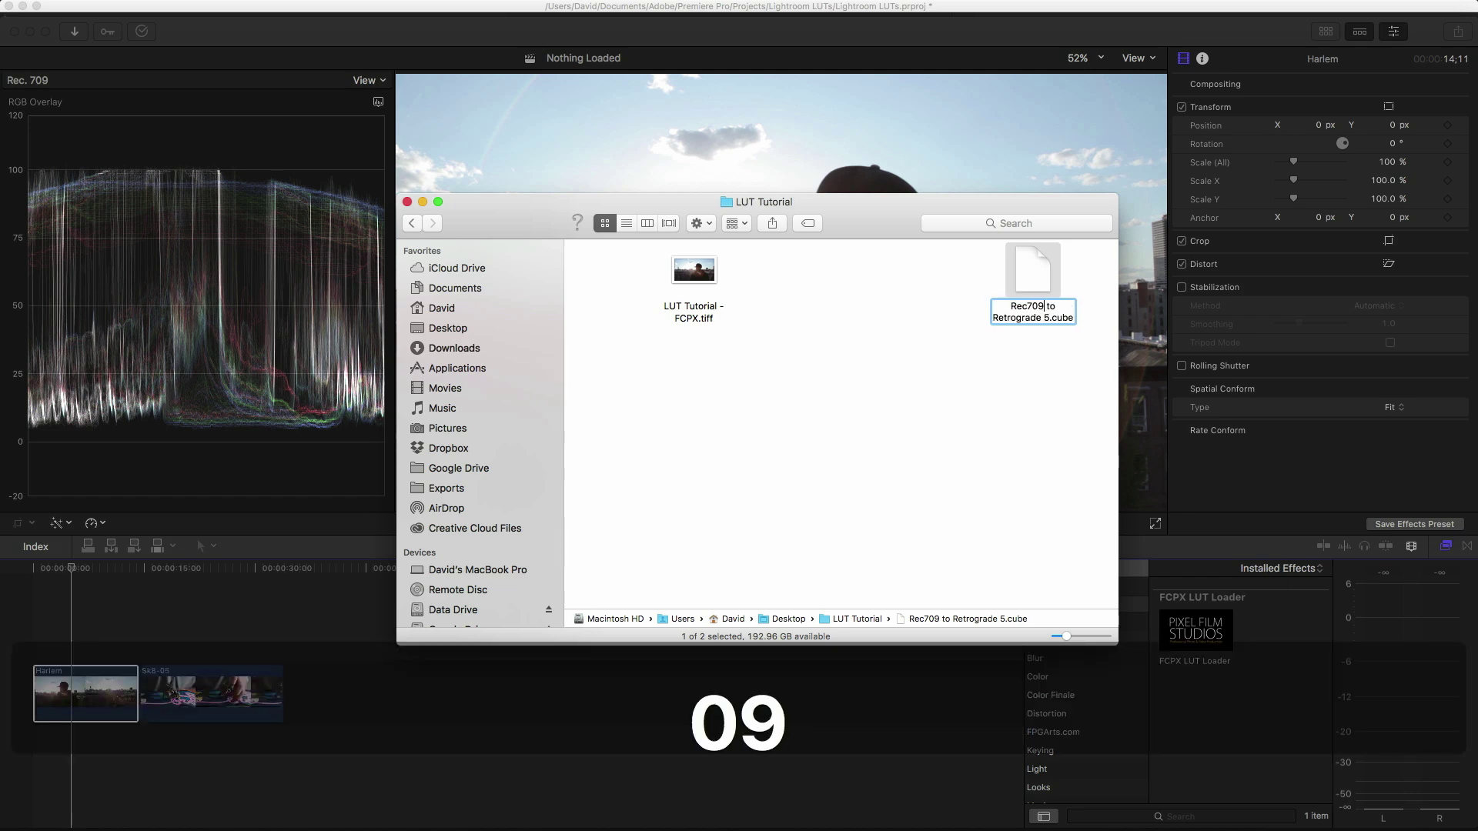
pyautogui.press('Return')
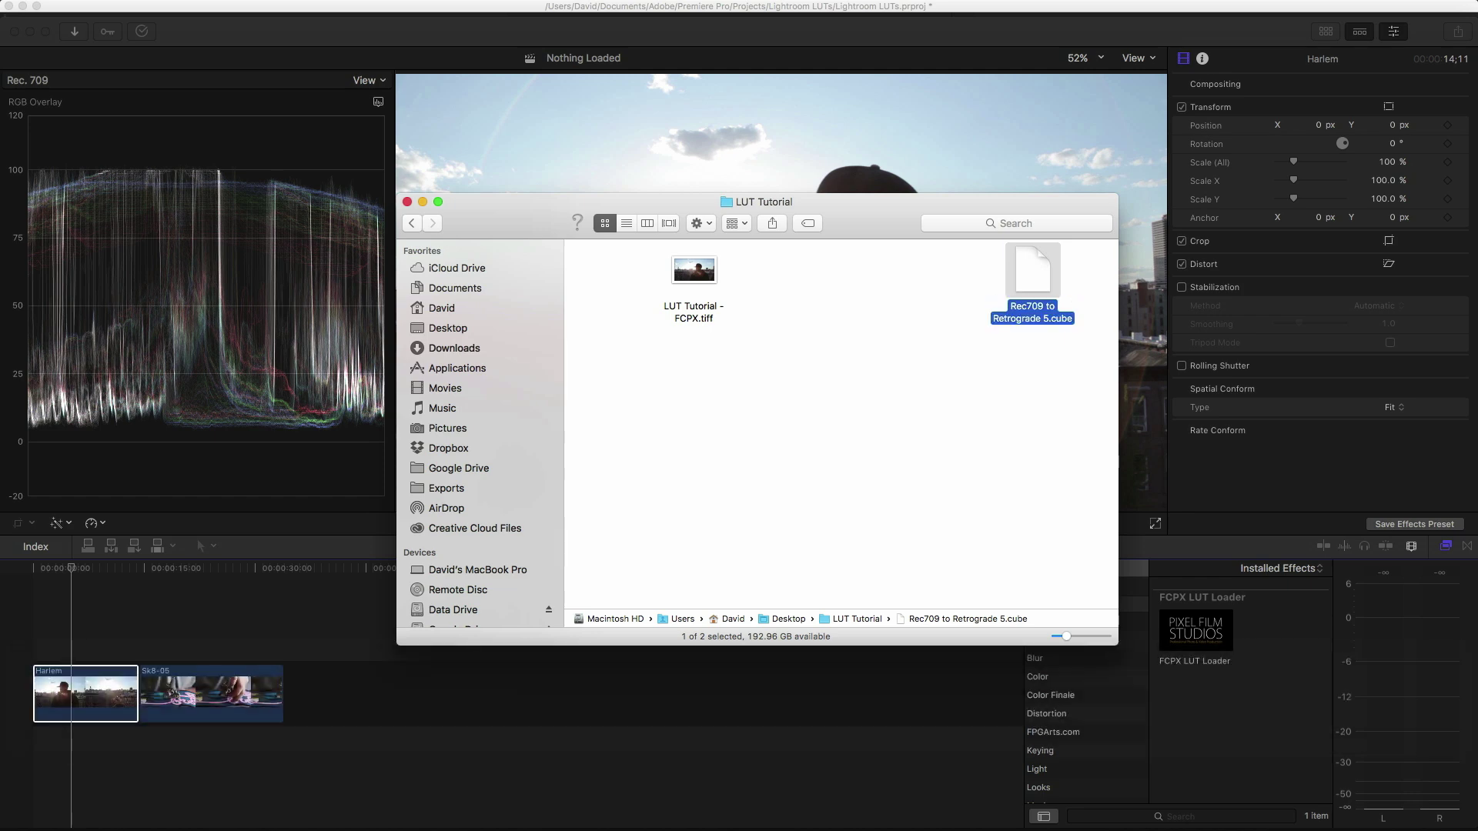
pyautogui.click(793, 30)
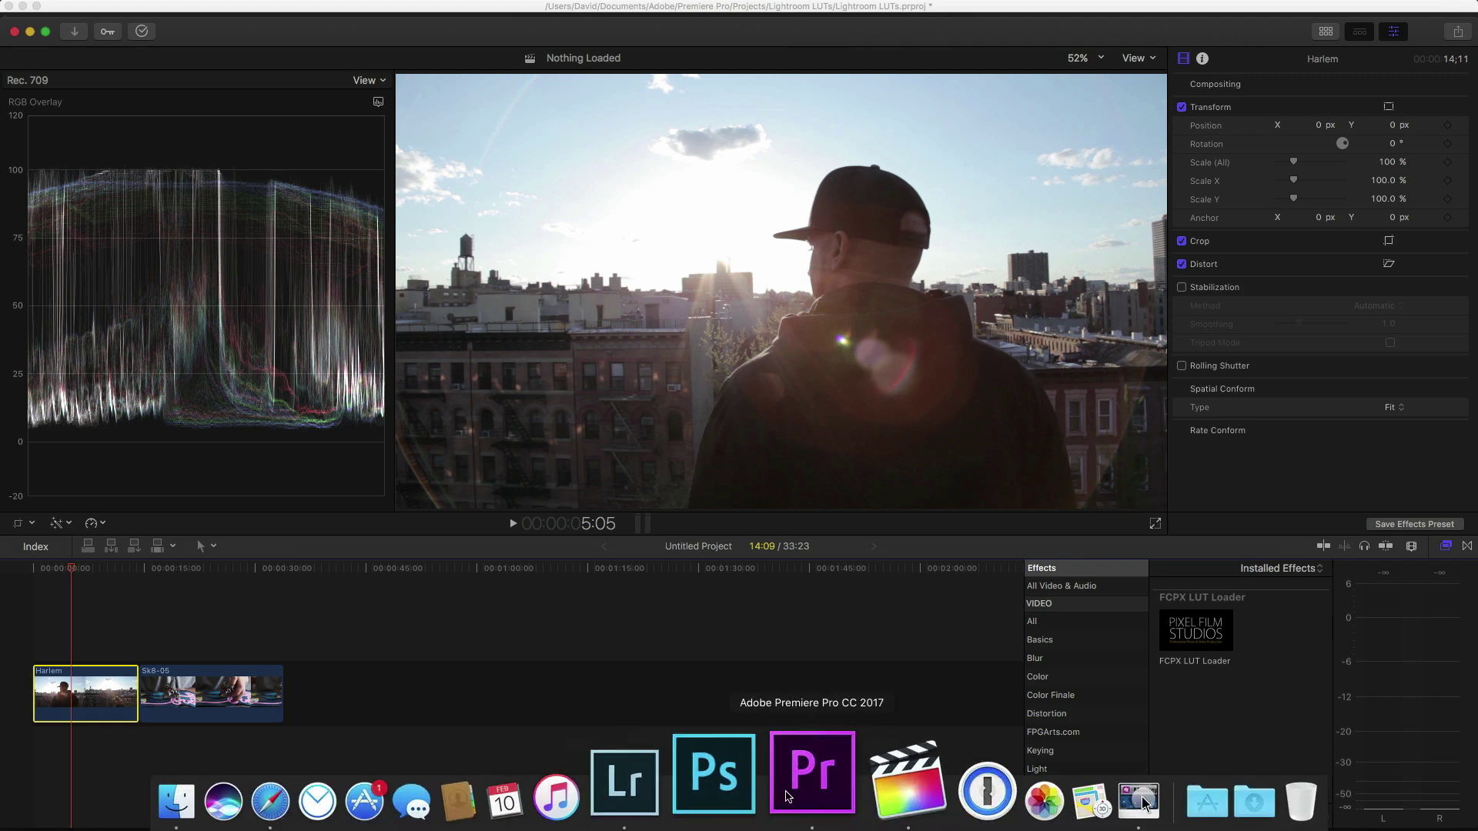
# Step: Load Rec709 to Retrograde 5.cube from LUT Tutorial as Harlem's creative look, then compare with Lightroom
pyautogui.click(786, 794)
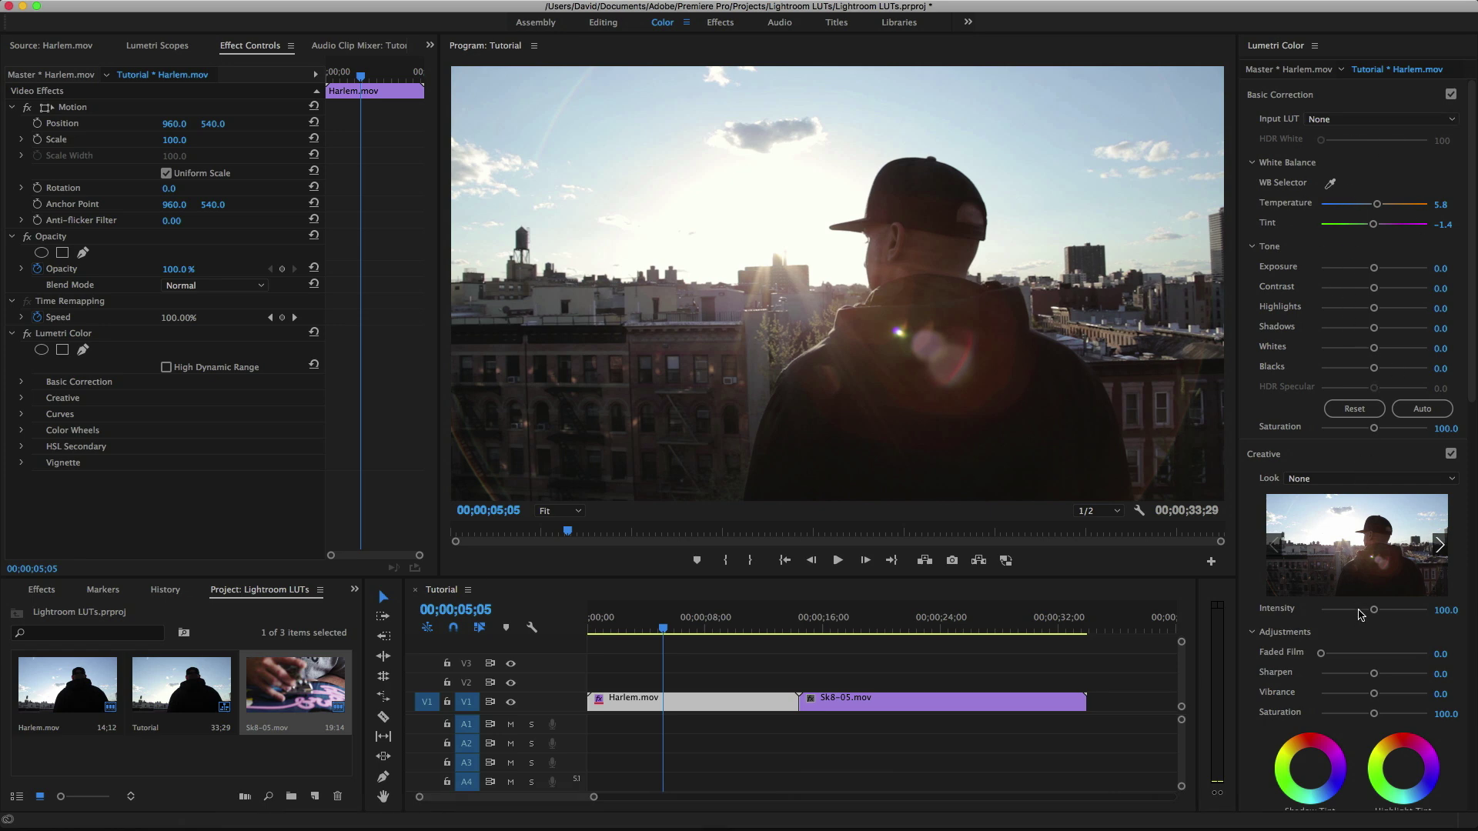
pyautogui.click(1378, 477)
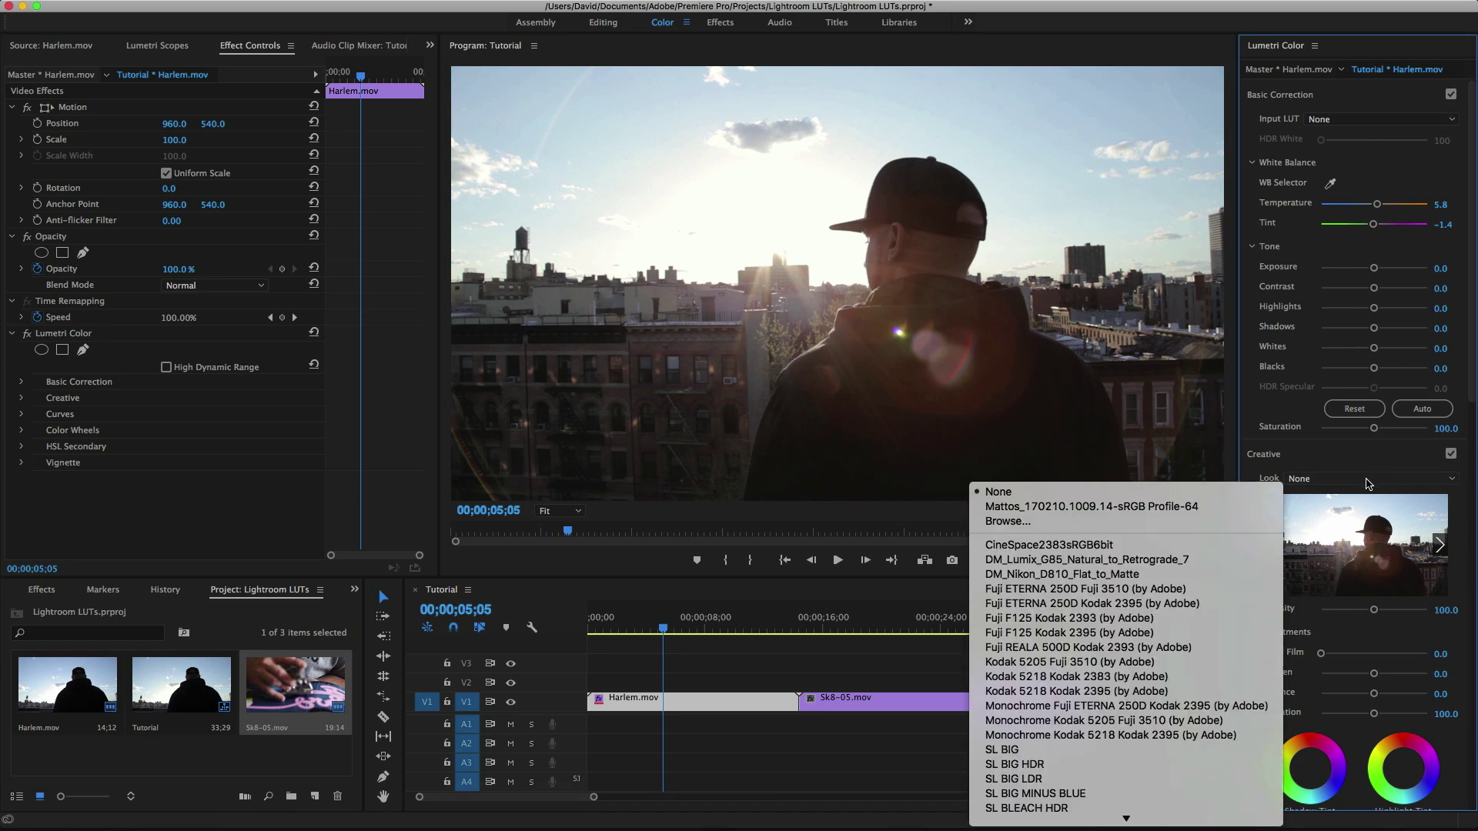
pyautogui.click(1224, 521)
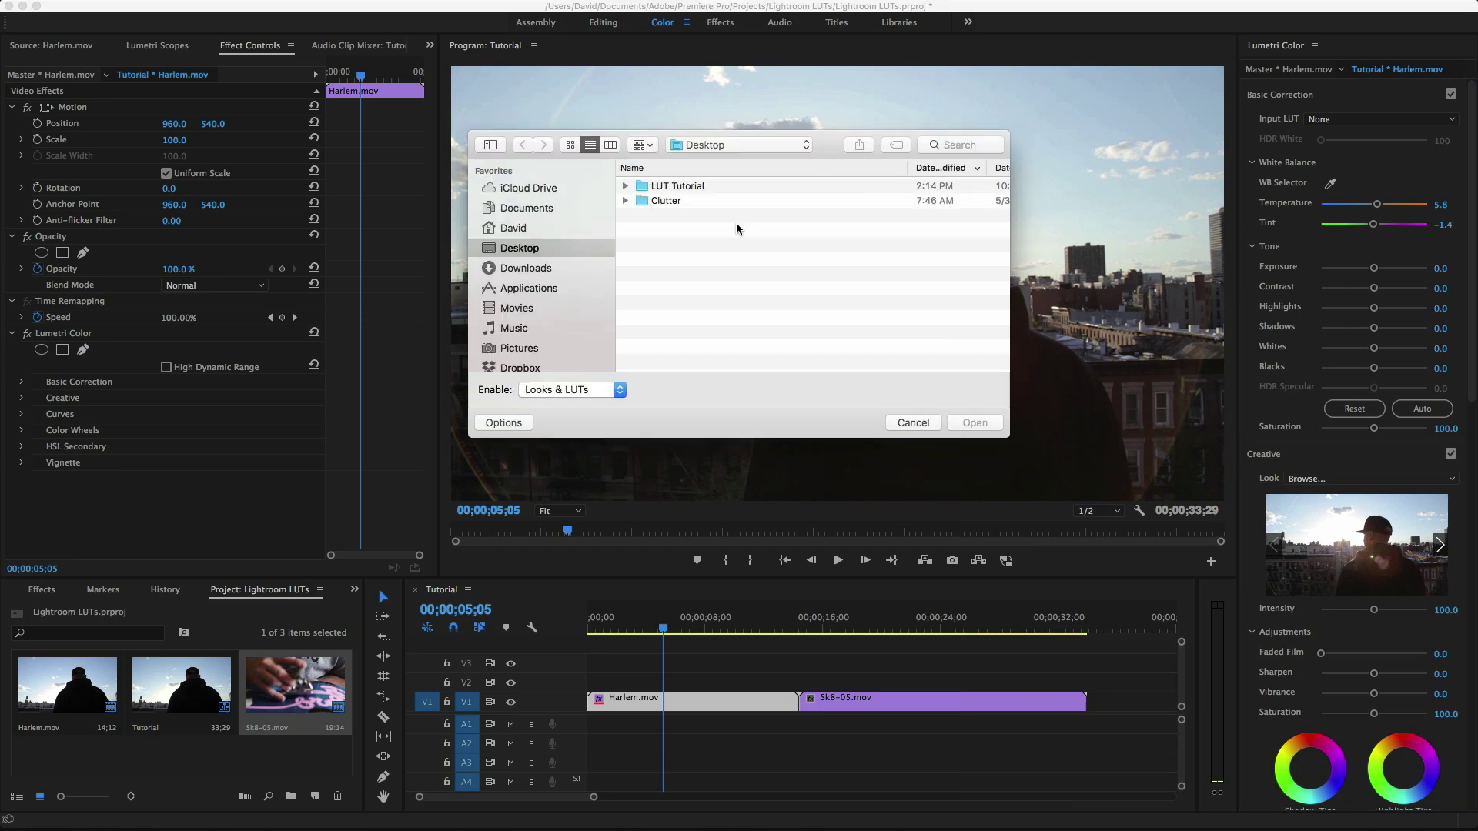
pyautogui.doubleClick(691, 189)
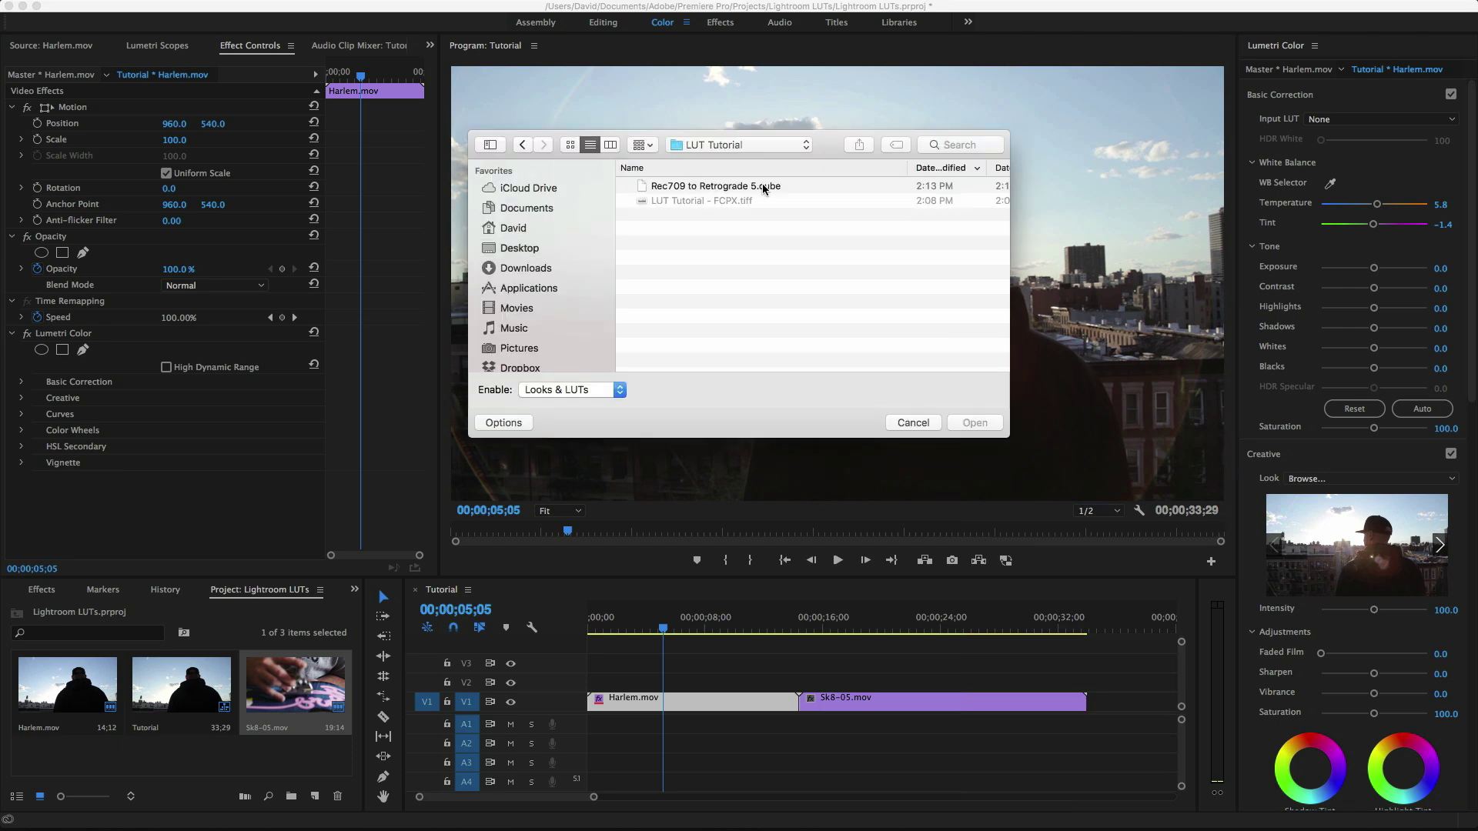
pyautogui.click(763, 189)
pyautogui.click(974, 422)
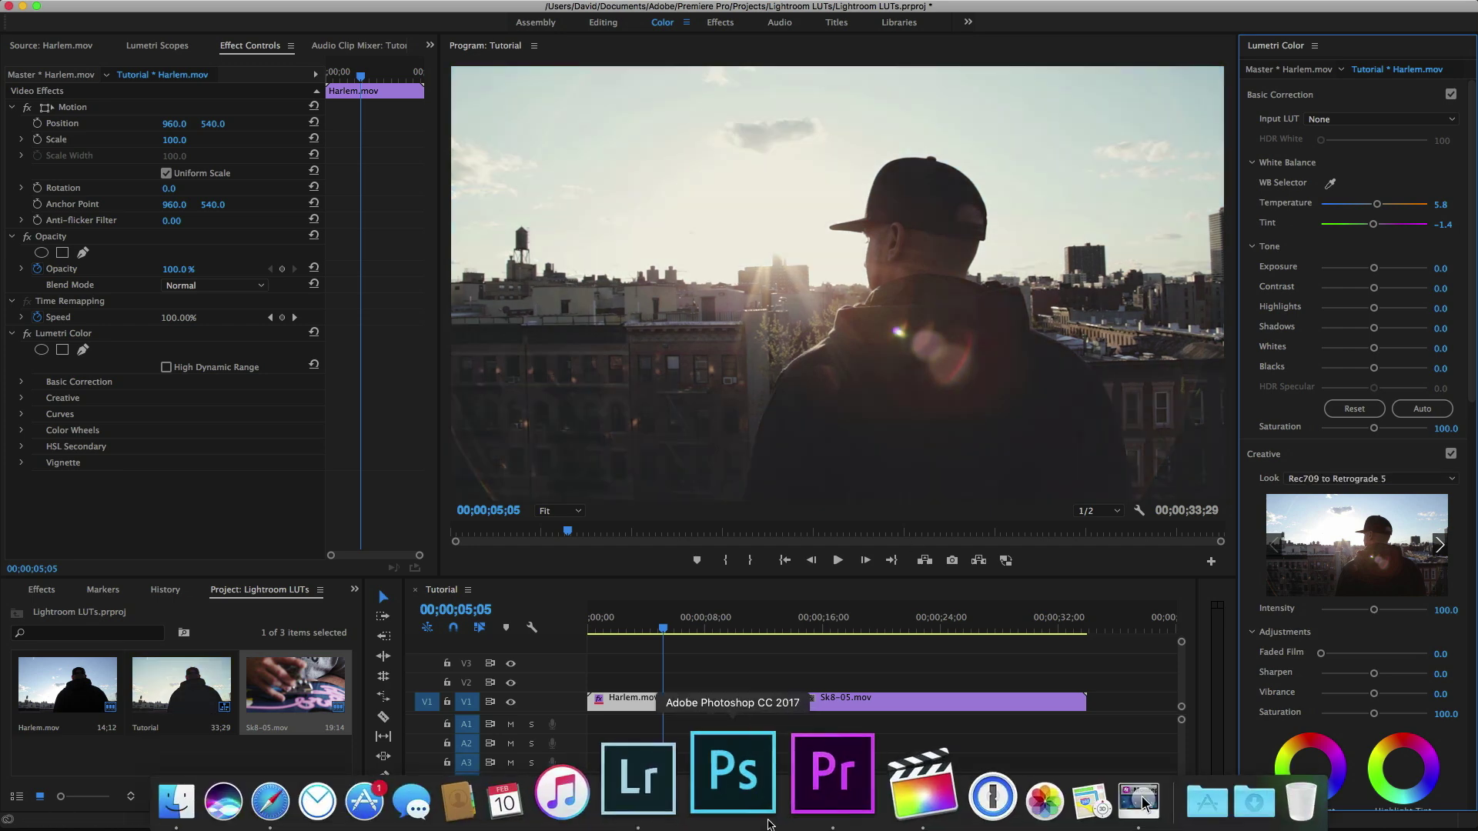
pyautogui.click(687, 774)
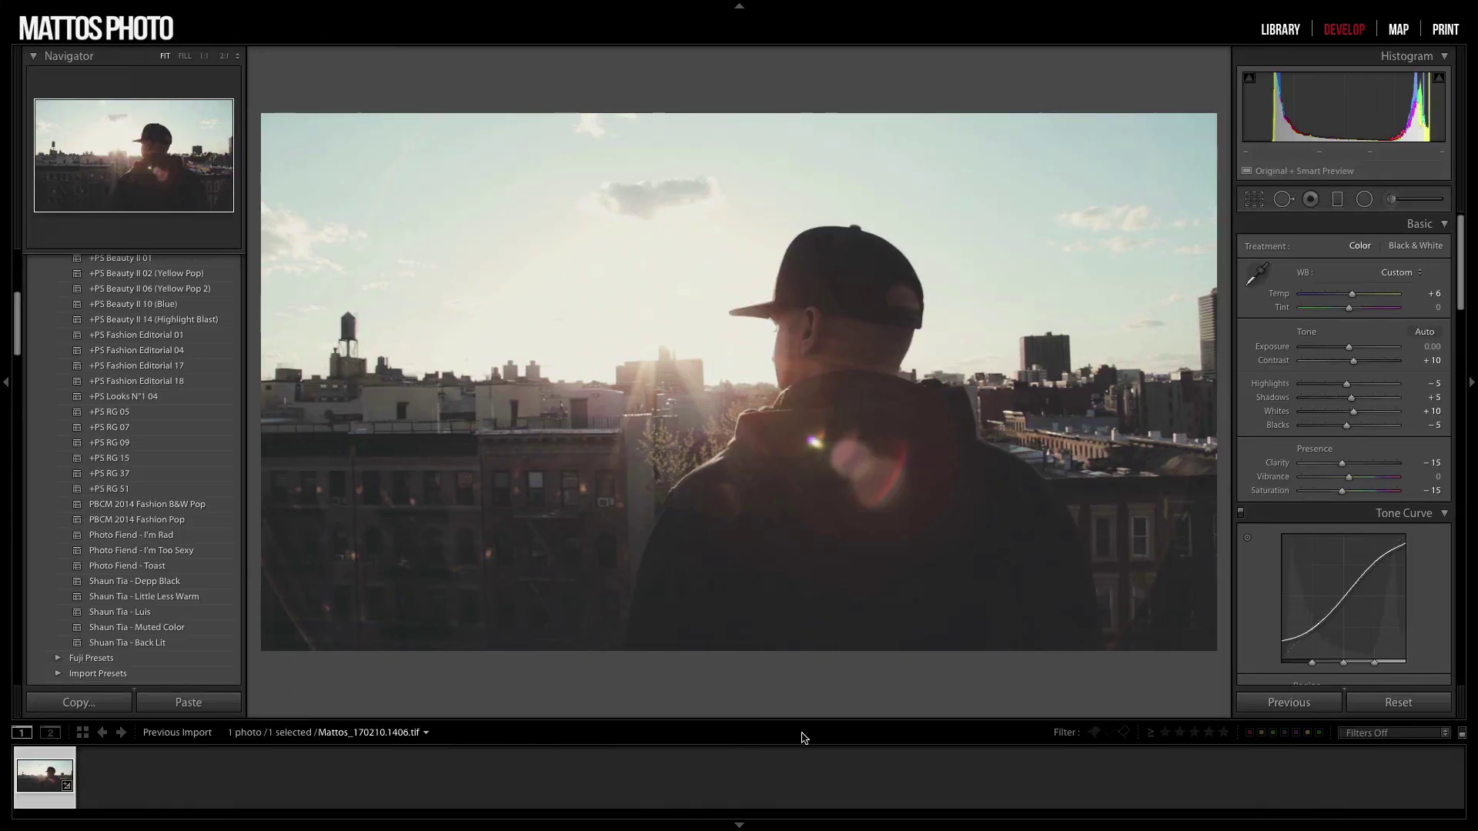
pyautogui.click(793, 777)
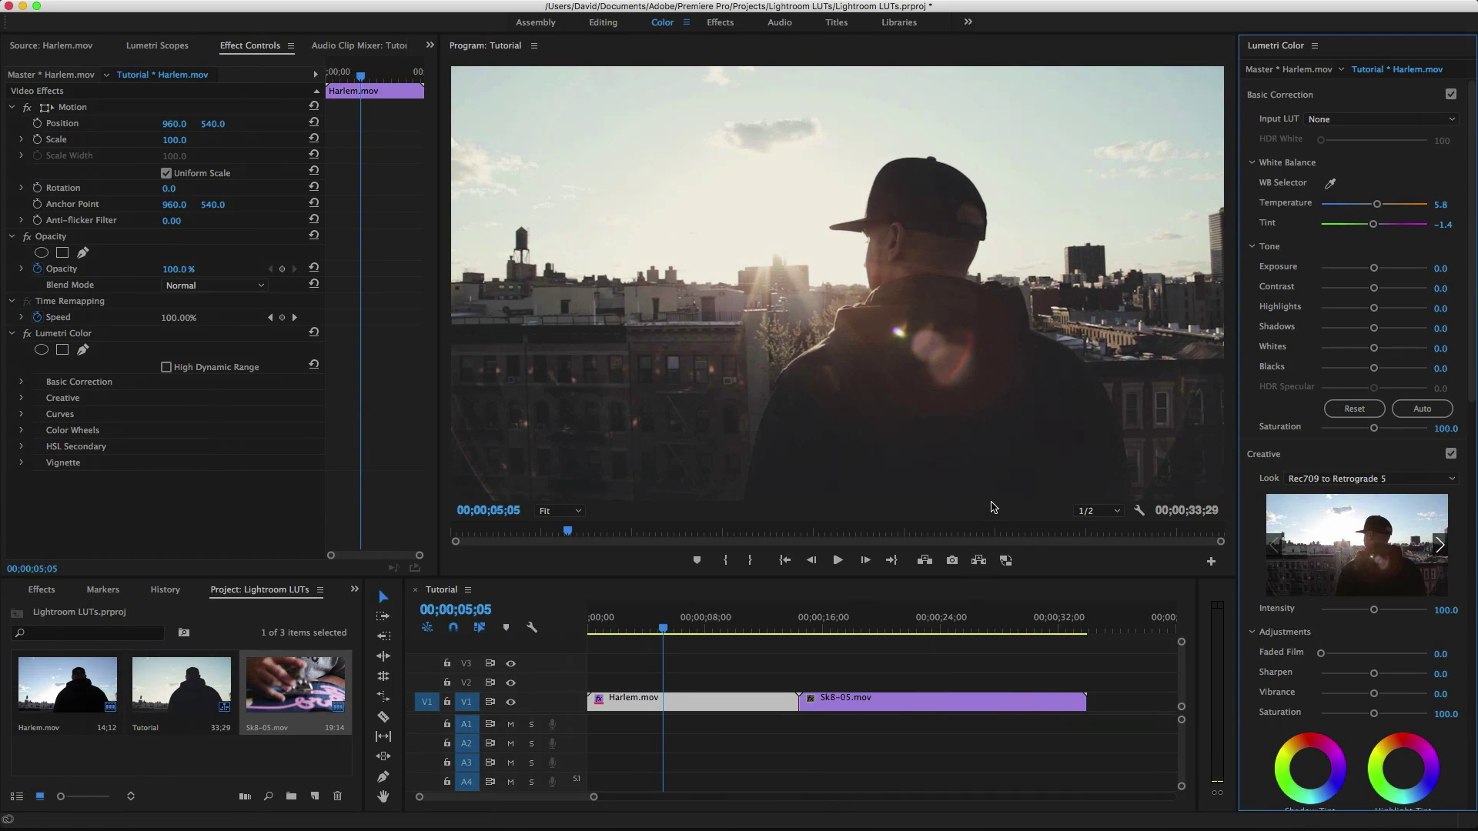
# Step: Set the Harlem.mov clip's creative look to None
pyautogui.click(882, 702)
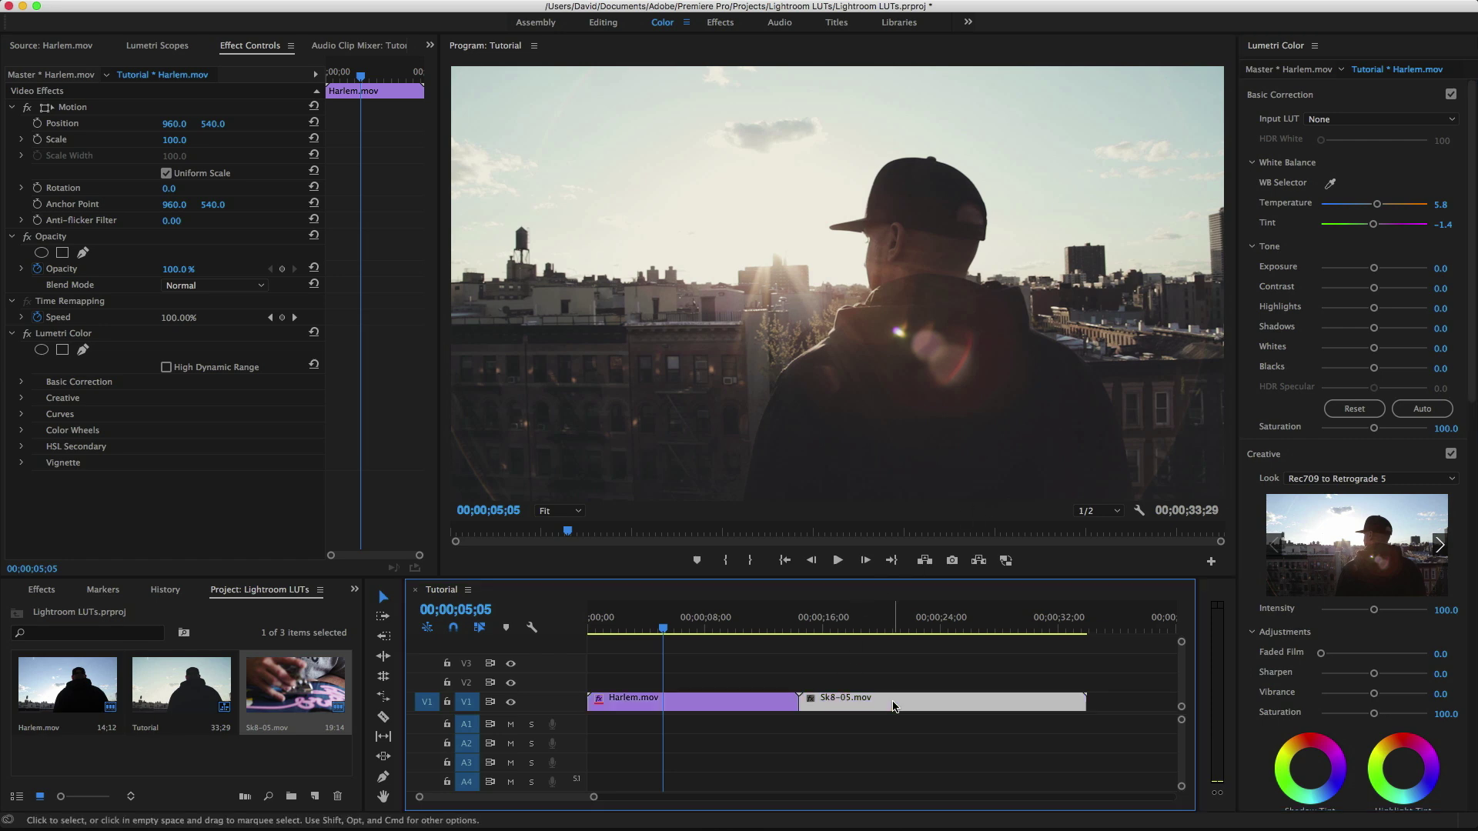
pyautogui.moveTo(863, 627); pyautogui.dragTo(884, 630)
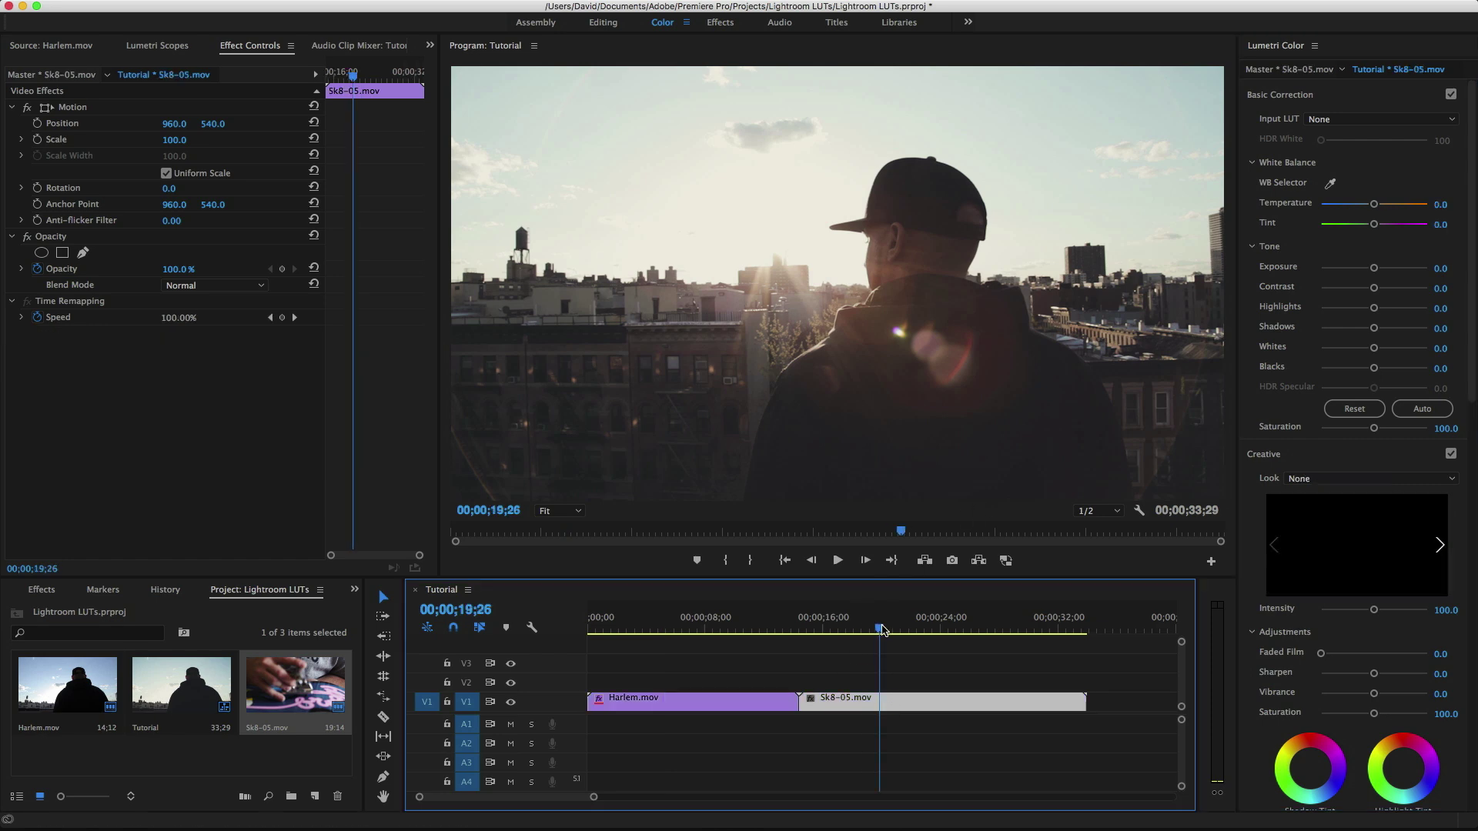
pyautogui.click(707, 704)
pyautogui.click(1371, 481)
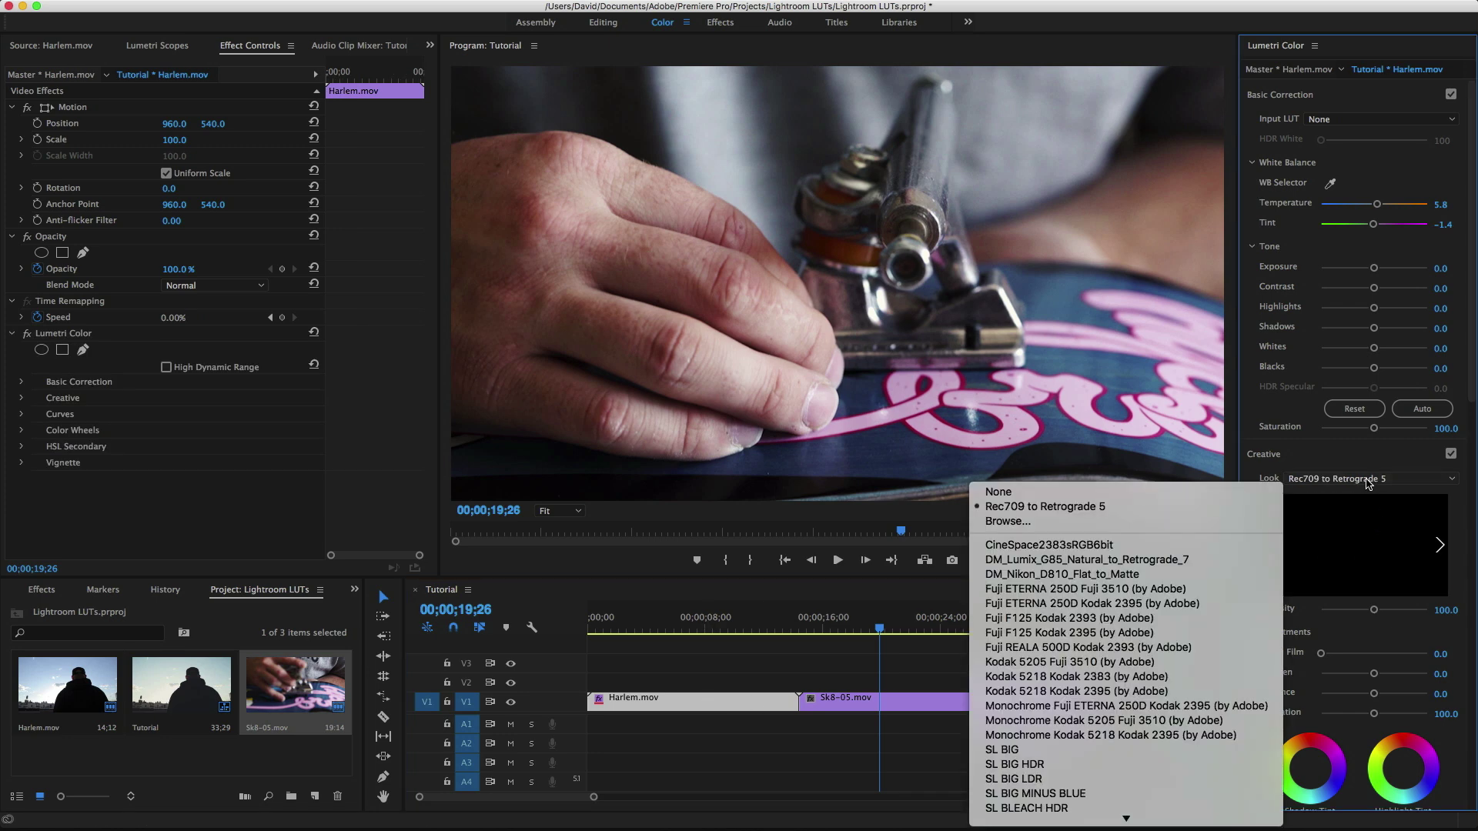
pyautogui.click(1192, 496)
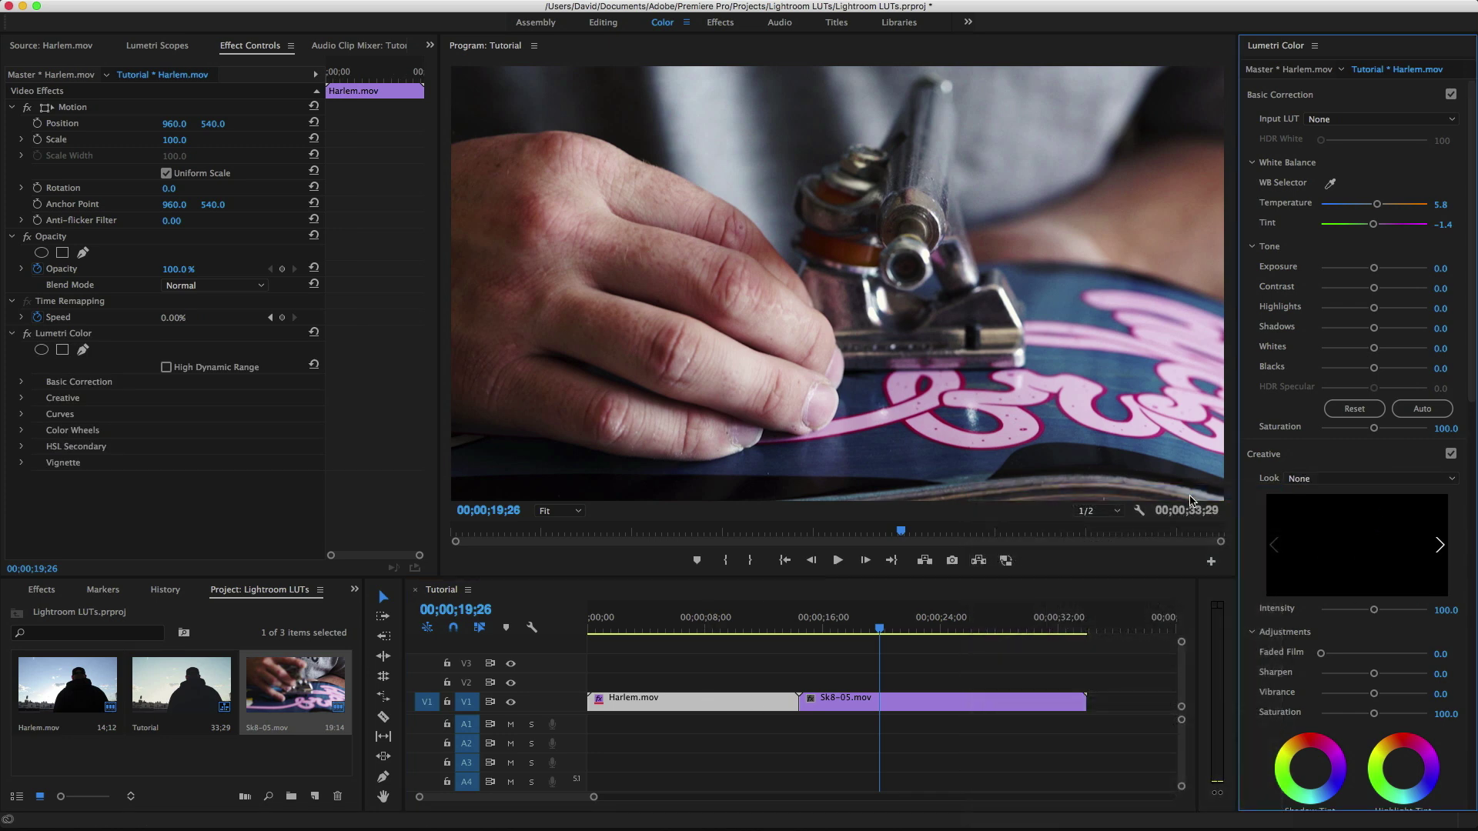
# Step: Create an adjustment layer and place it on V2 spanning both clips
pyautogui.click(316, 795)
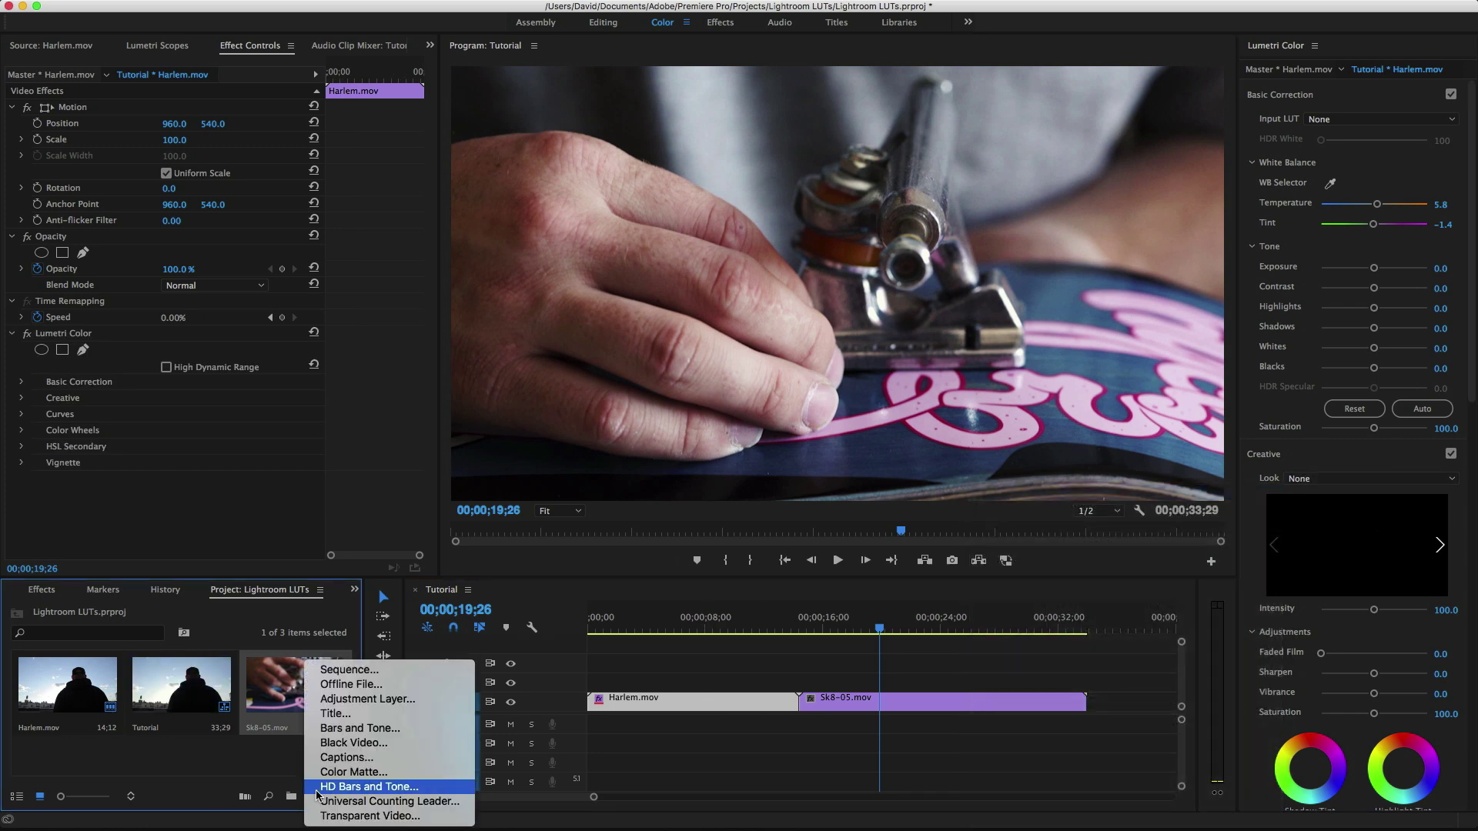
pyautogui.click(386, 696)
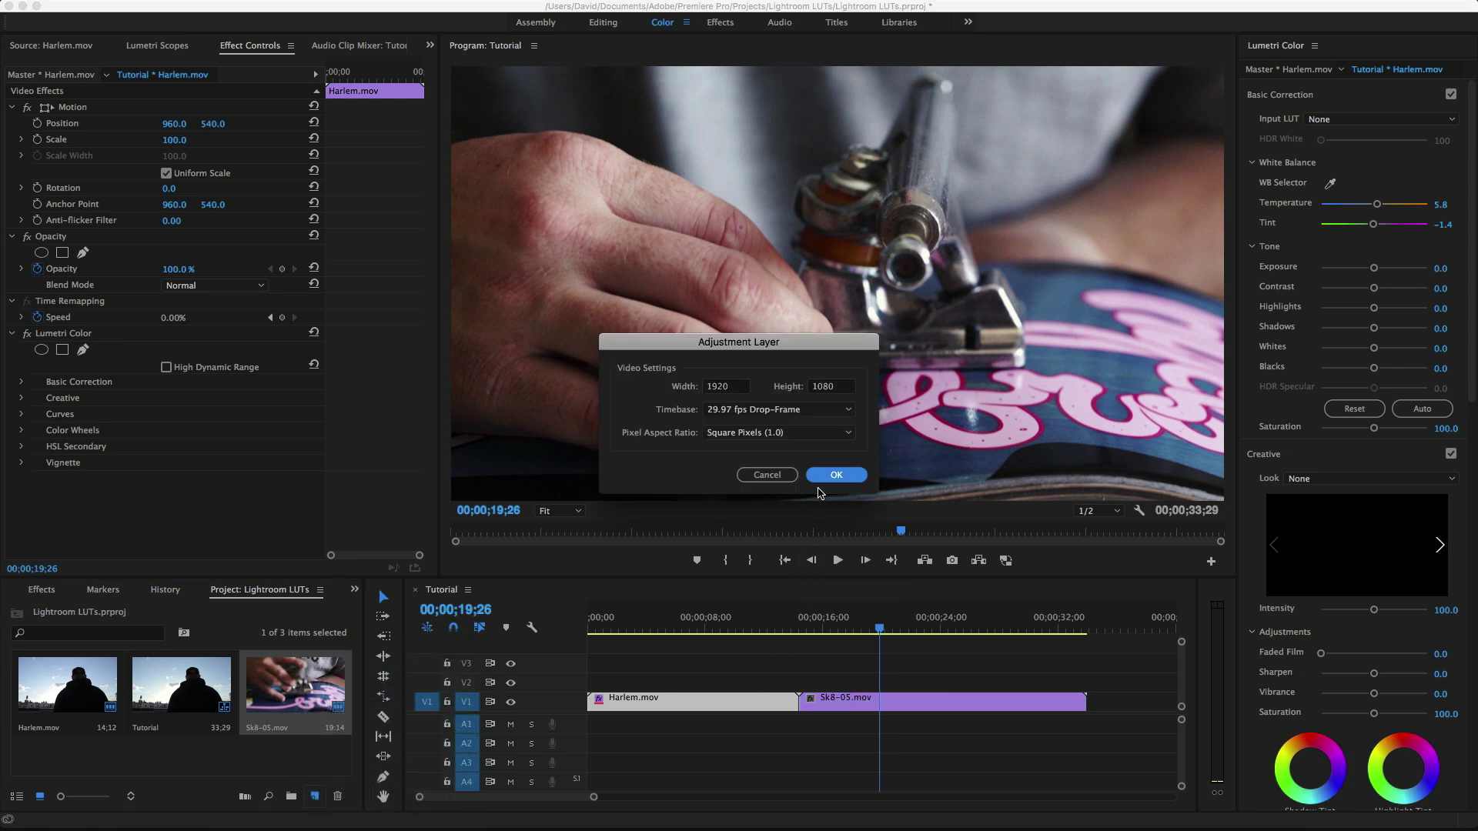
pyautogui.click(838, 479)
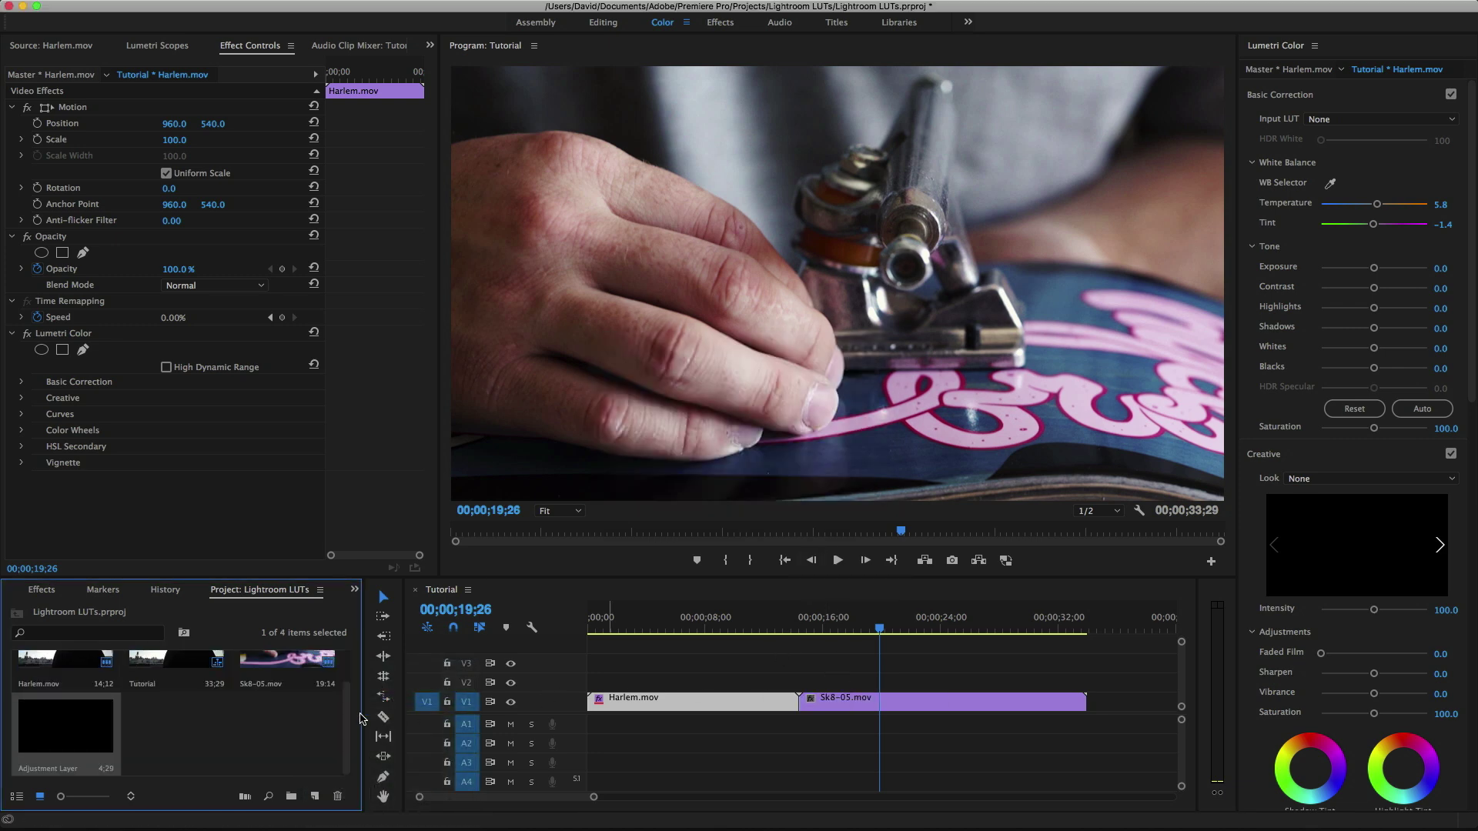
pyautogui.moveTo(72, 739); pyautogui.dragTo(1079, 682)
pyautogui.click(1058, 682)
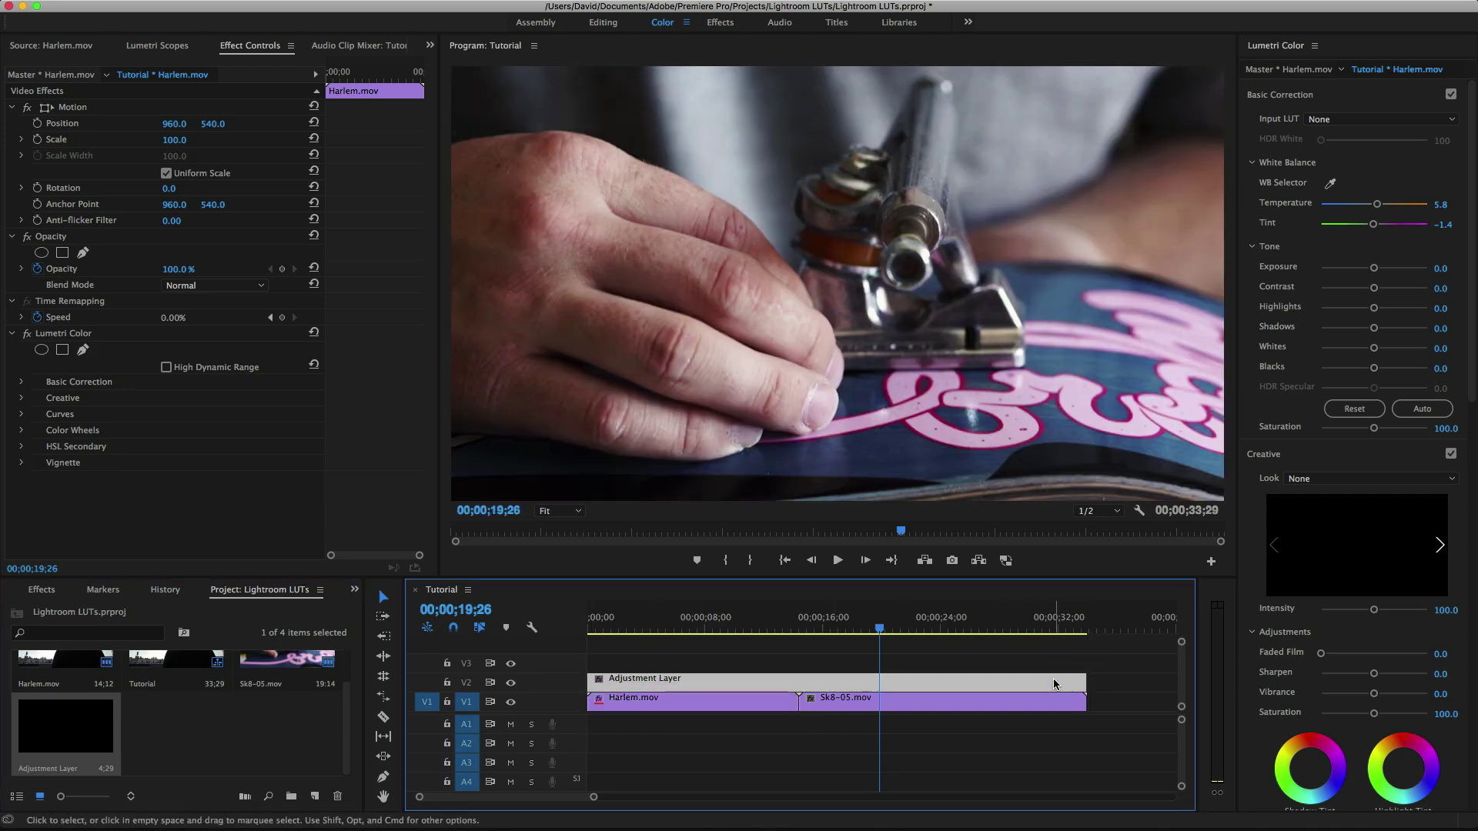
# Step: Load Rec709 to Retrograde 5.cube as the adjustment layer's creative look
pyautogui.click(1390, 479)
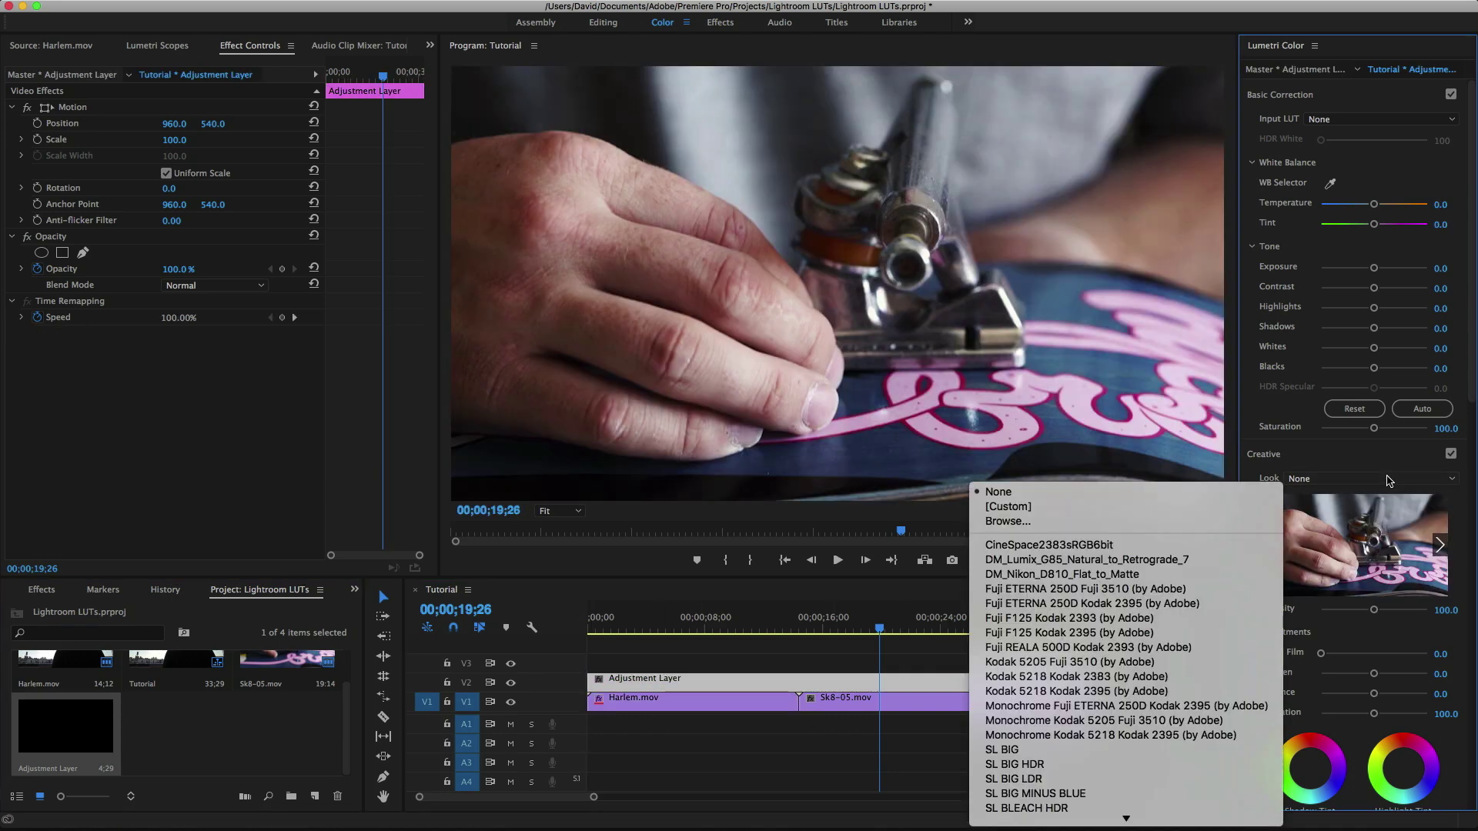
pyautogui.click(1226, 530)
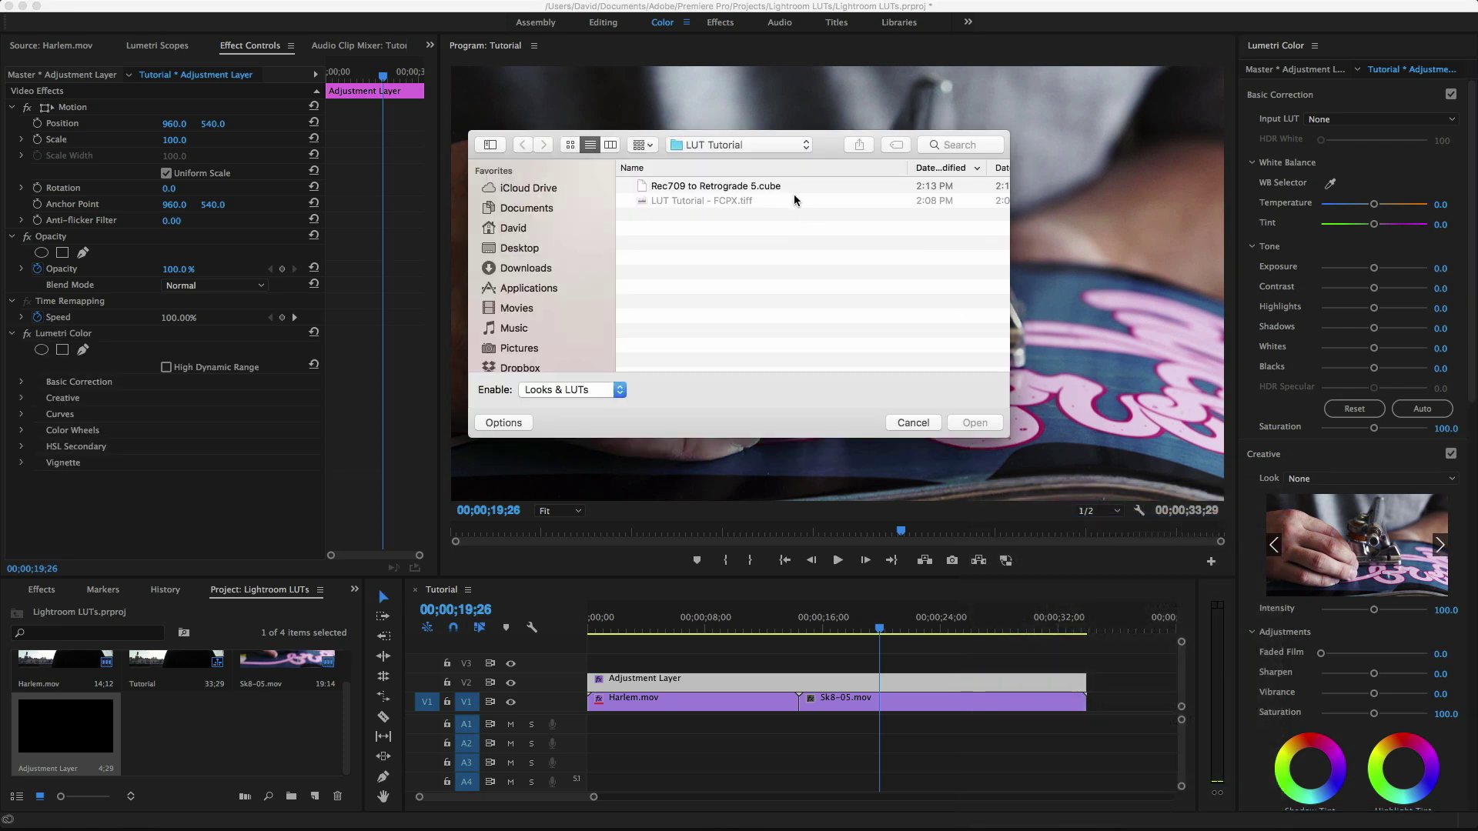
pyautogui.click(775, 191)
pyautogui.click(967, 423)
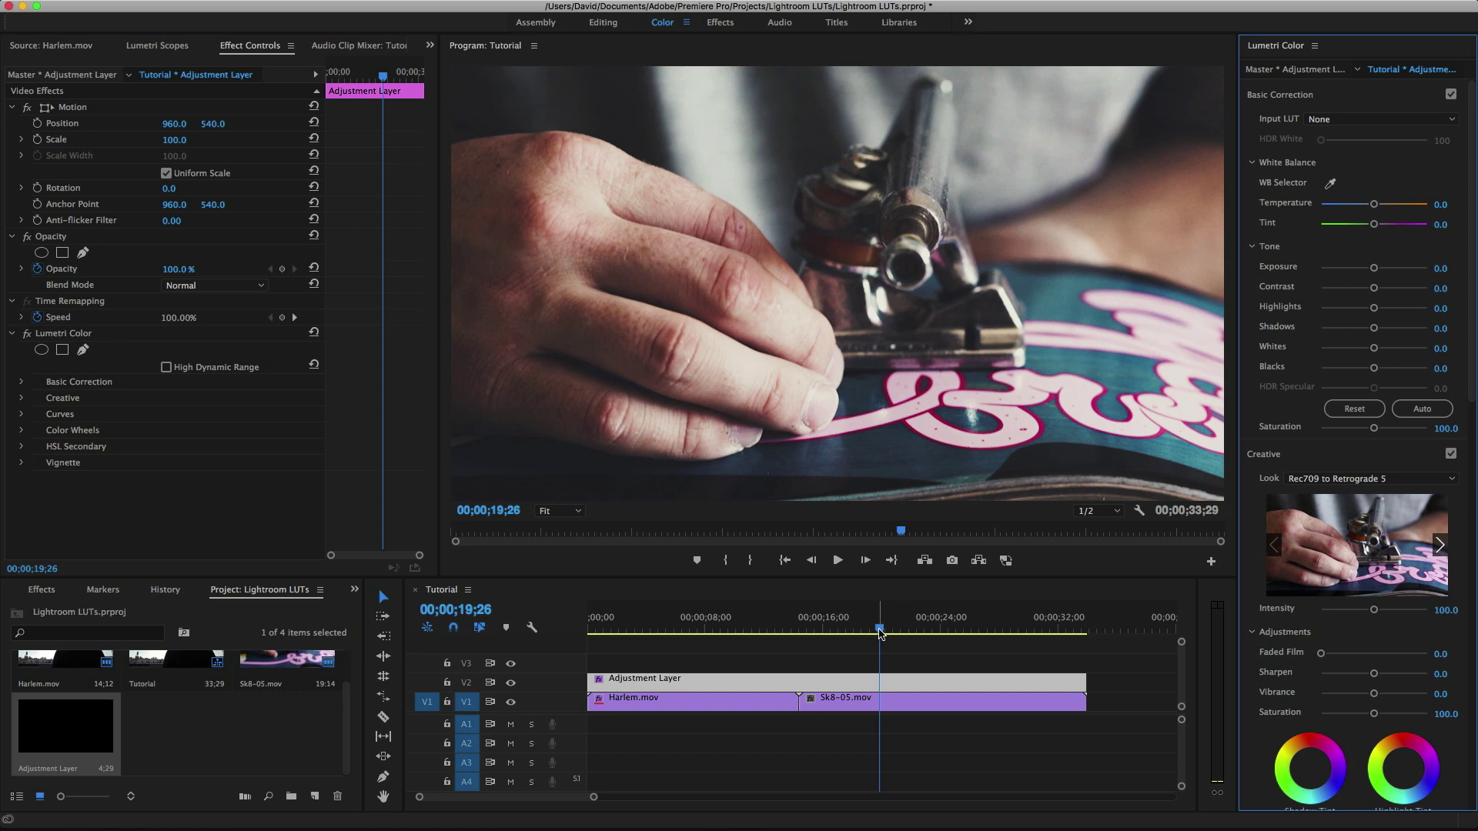
pyautogui.moveTo(880, 630); pyautogui.dragTo(719, 630)
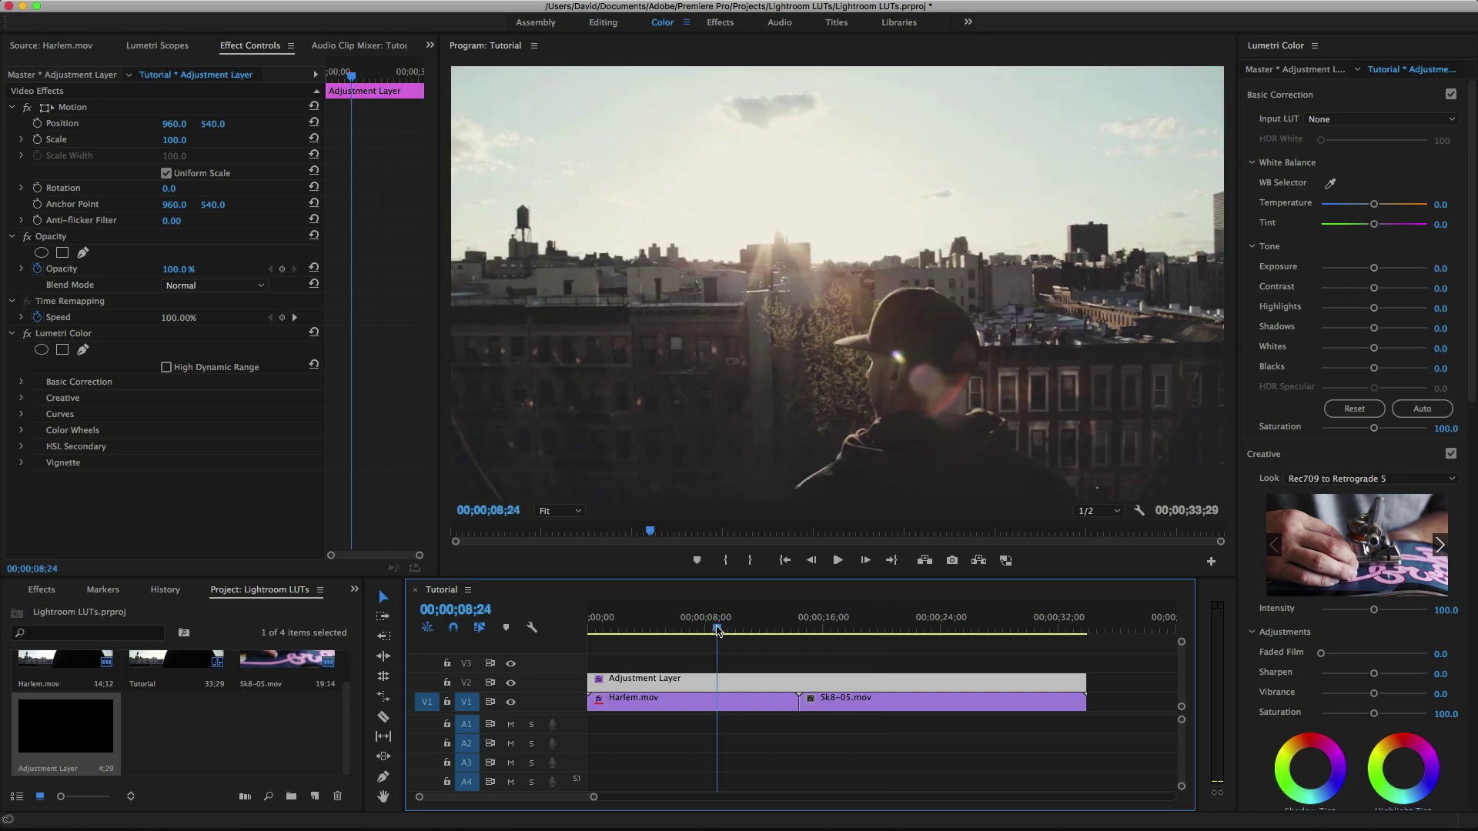
# Step: Play the graded sequence and toggle the creative look off and on to compare
pyautogui.press('space')
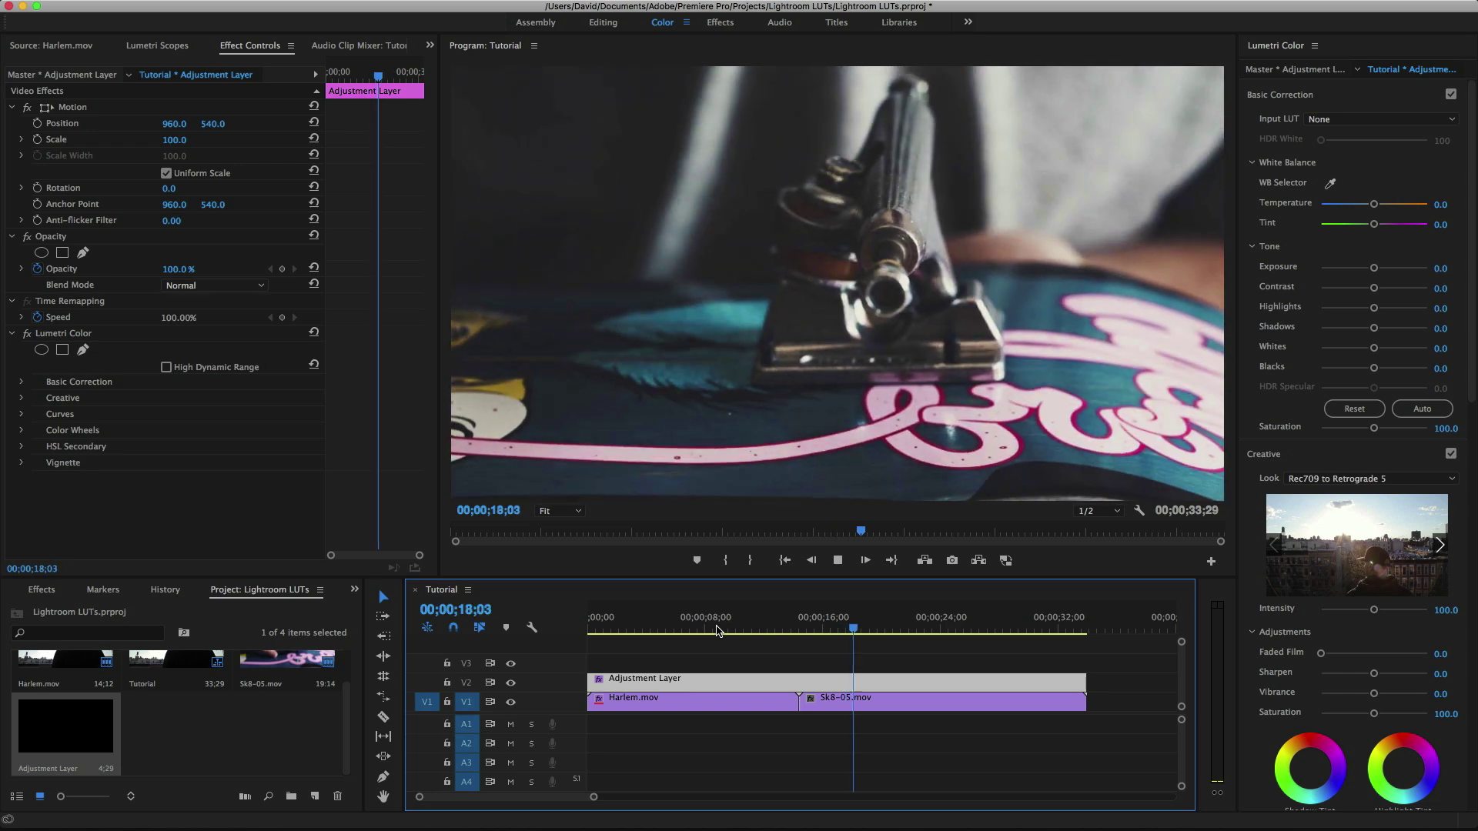
pyautogui.press('space')
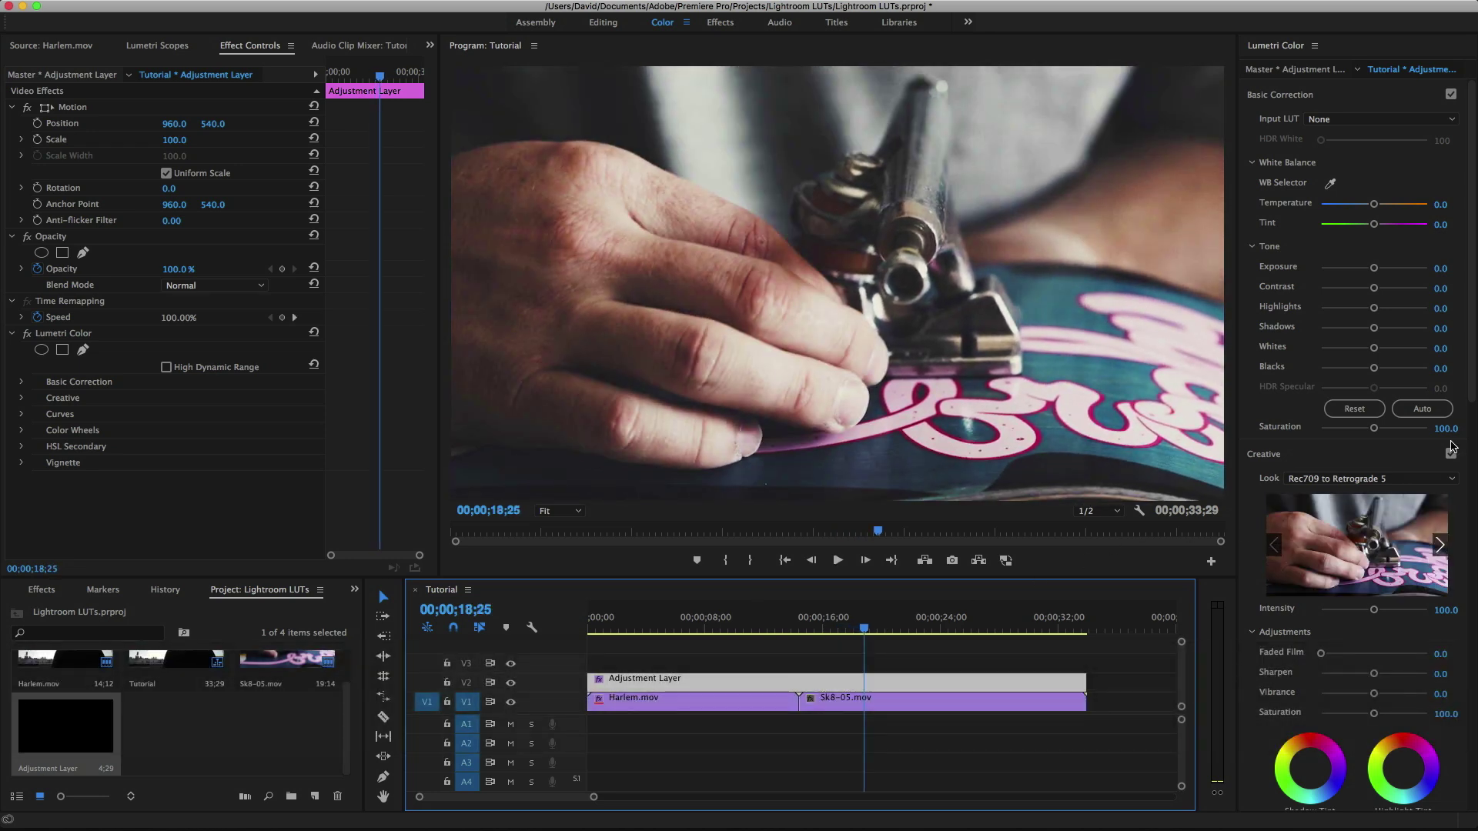
pyautogui.click(1452, 453)
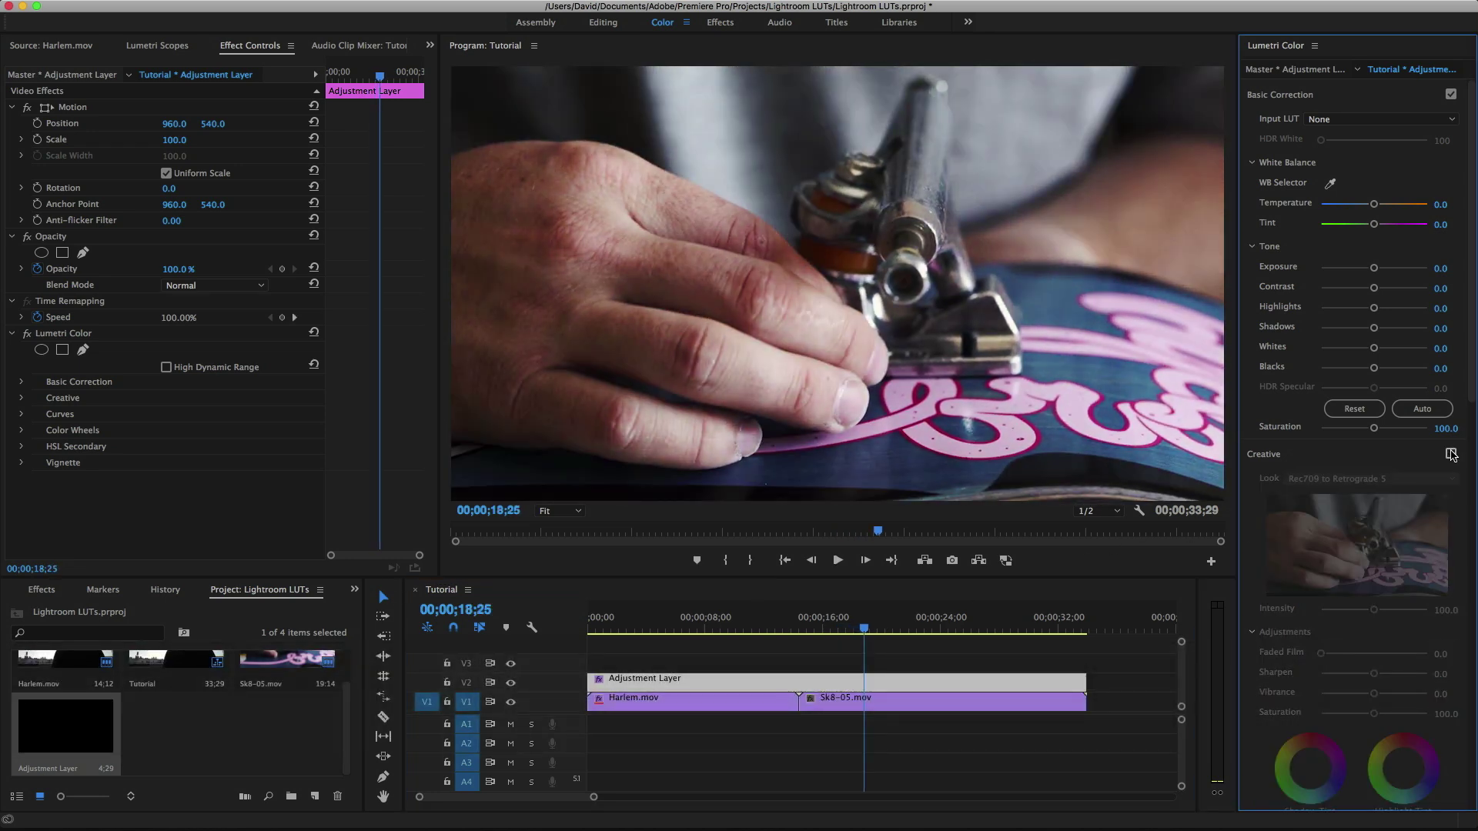
pyautogui.click(1451, 453)
pyautogui.click(692, 629)
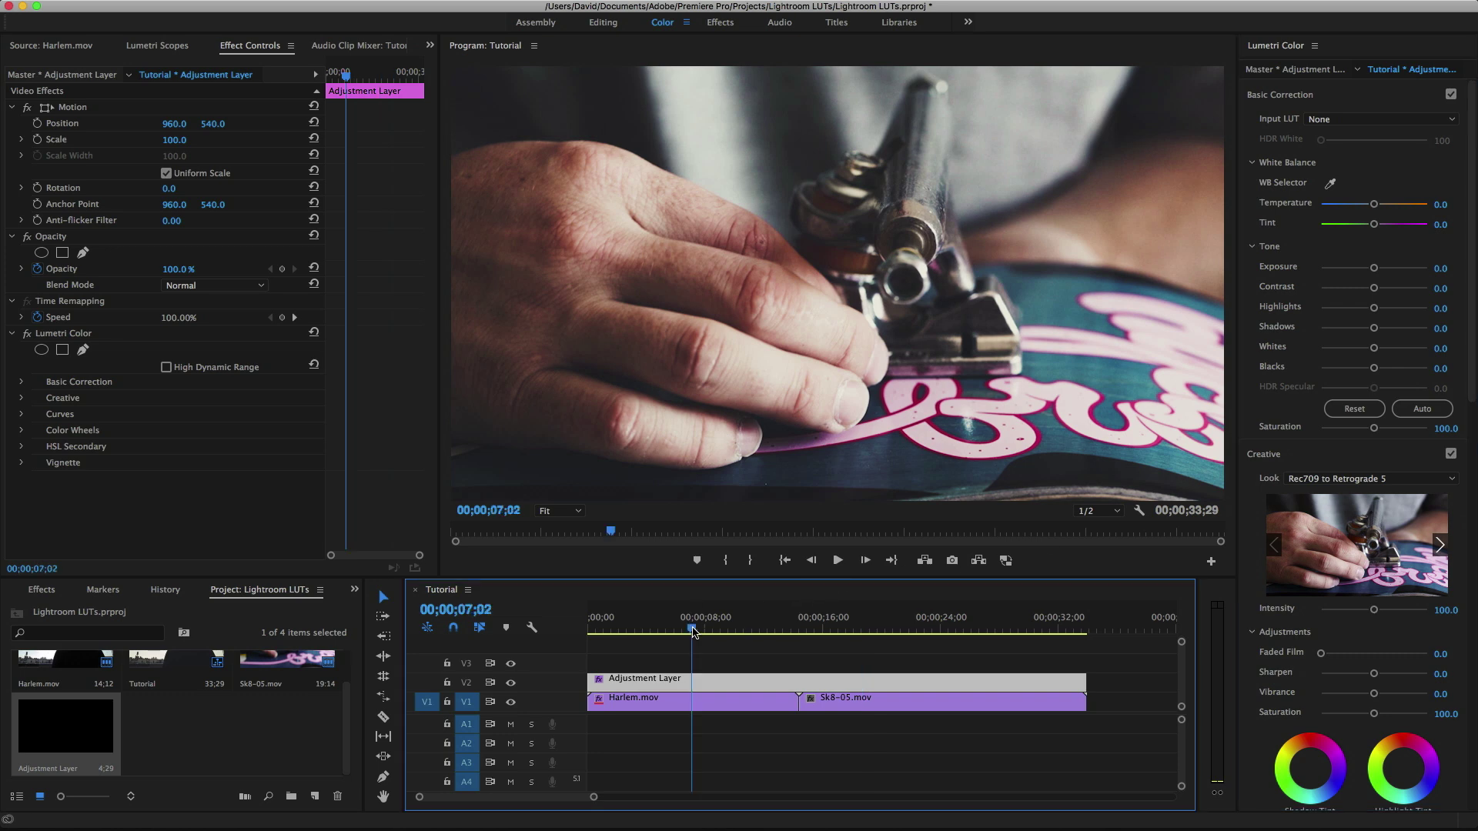
pyautogui.click(1451, 454)
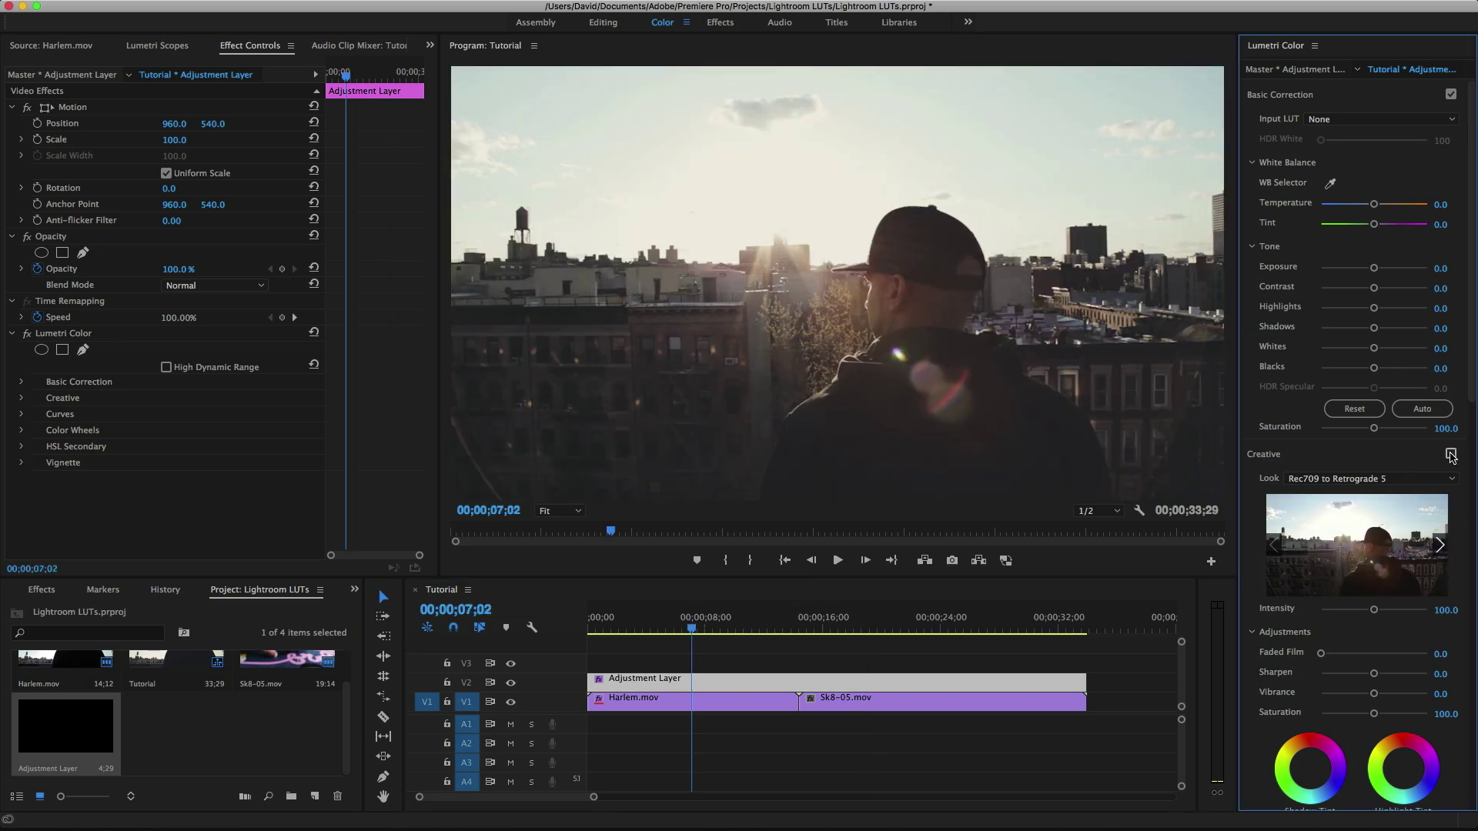
pyautogui.click(1451, 455)
pyautogui.click(1451, 454)
# Step: Try intensity near 20 and faded film reset to 0, then set Sharpen to 14.5
pyautogui.moveTo(1375, 612)
pyautogui.mouseDown()
pyautogui.moveTo(1333, 616)
pyautogui.moveTo(1368, 612)
pyautogui.mouseUp()
pyautogui.moveTo(1326, 660)
pyautogui.mouseDown()
pyautogui.moveTo(1349, 656)
pyautogui.moveTo(1315, 656)
pyautogui.mouseUp()
pyautogui.moveTo(1377, 678); pyautogui.dragTo(1384, 678)
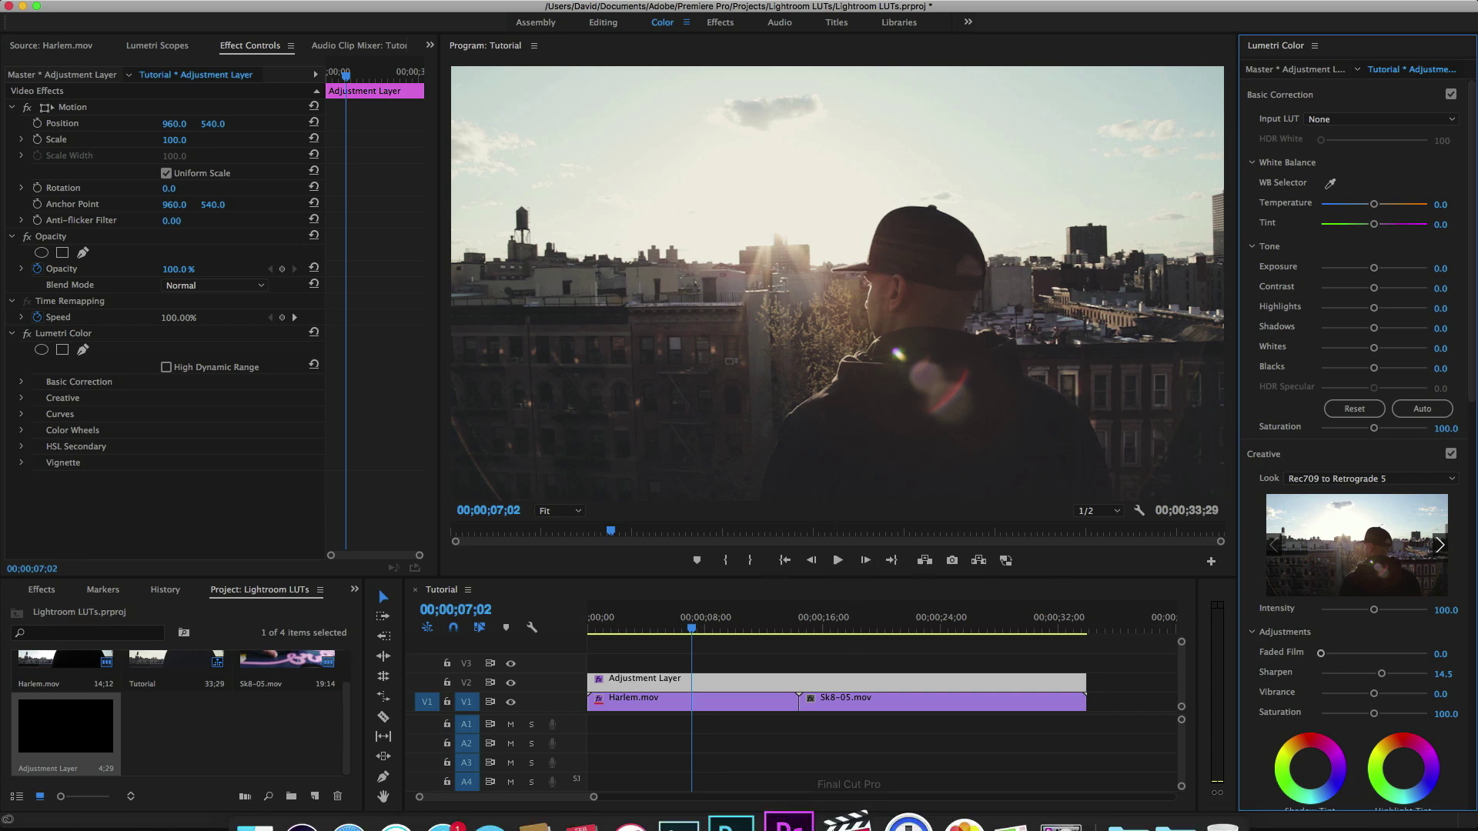
pyautogui.click(842, 791)
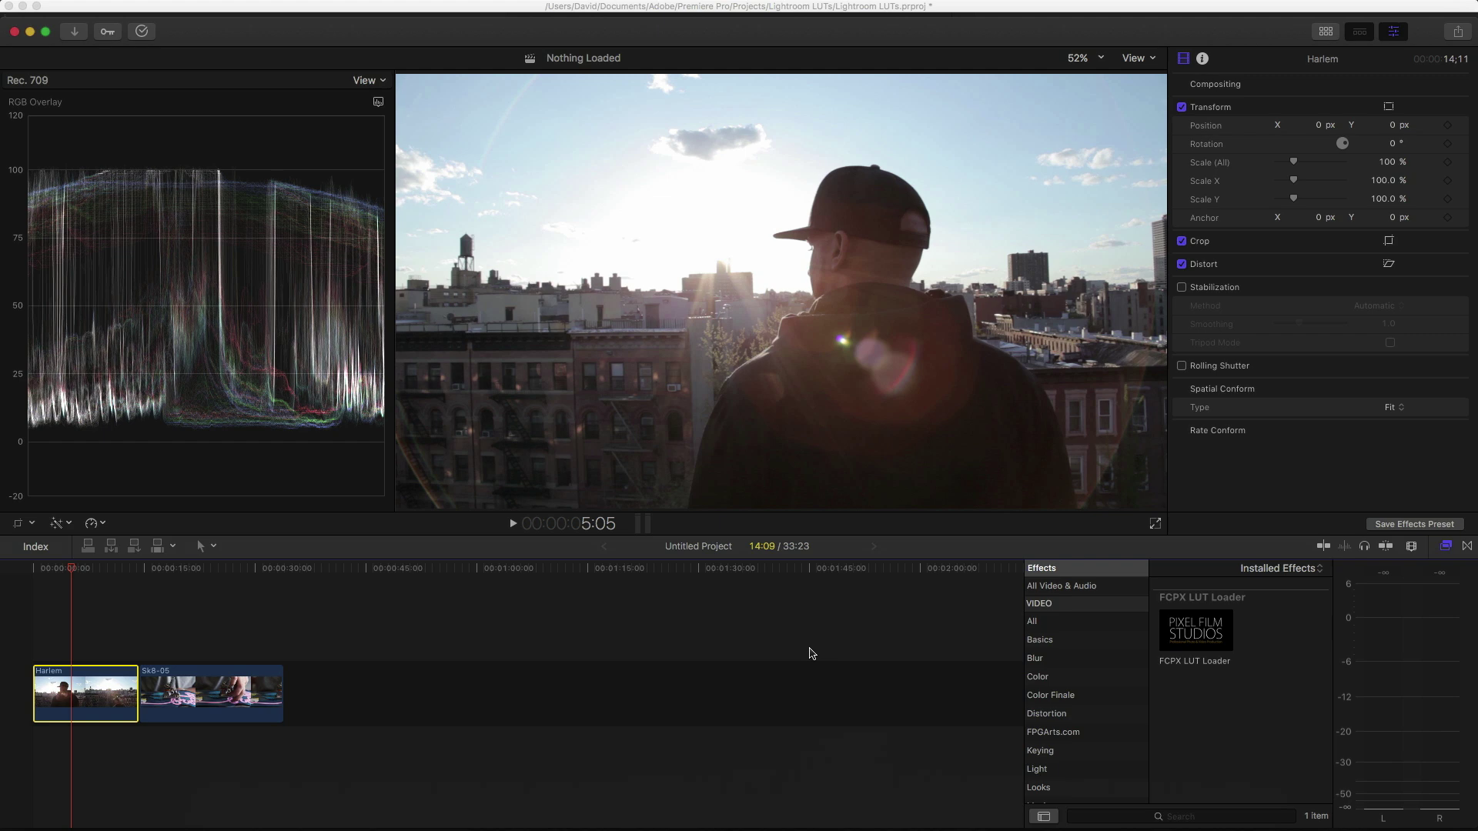
# Step: Apply the FCPX LUT Loader effect to both the Harlem and Sk8-05 clips
pyautogui.click(1193, 646)
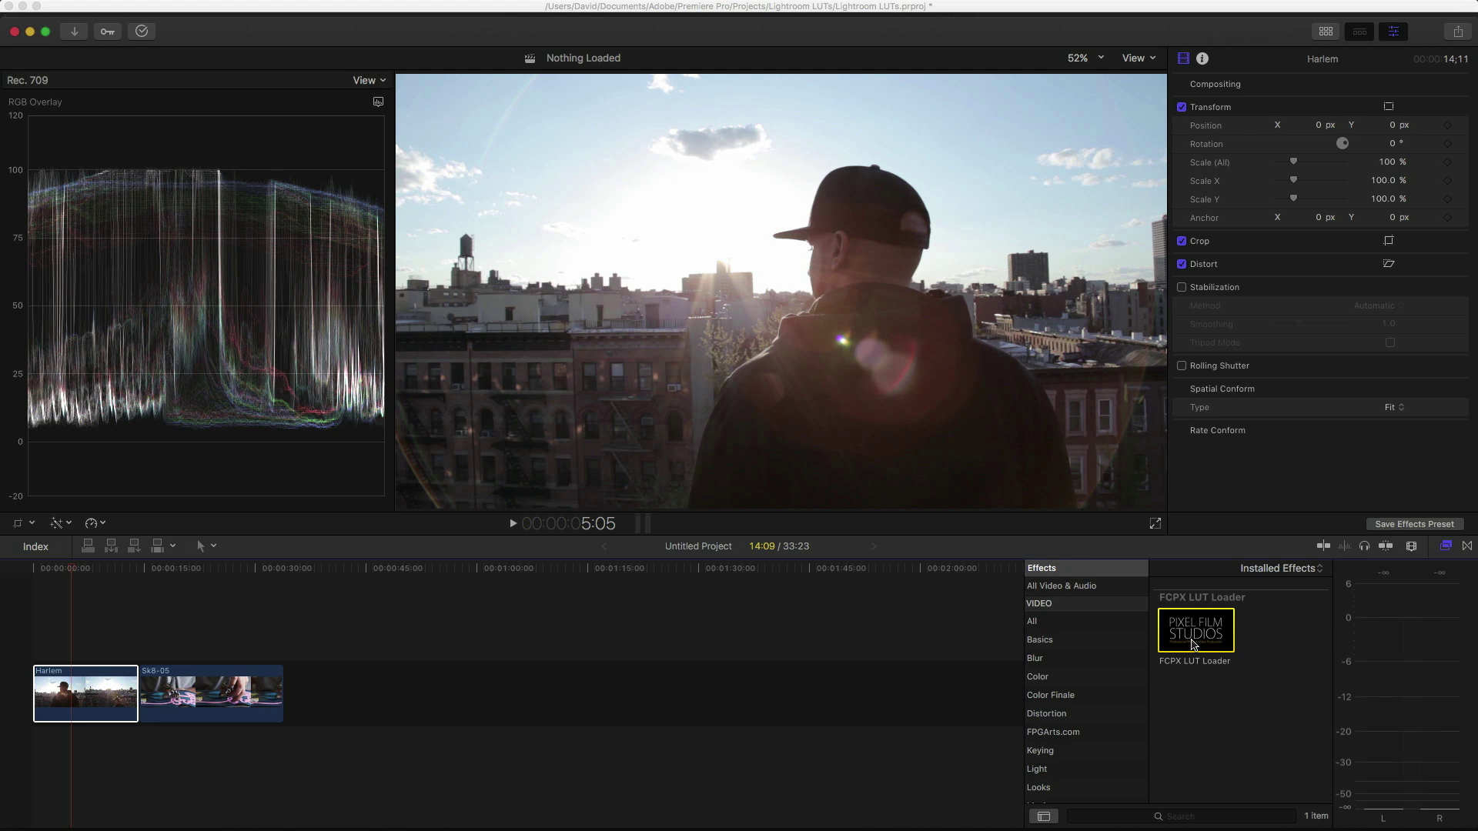
pyautogui.moveTo(1193, 645); pyautogui.dragTo(85, 697)
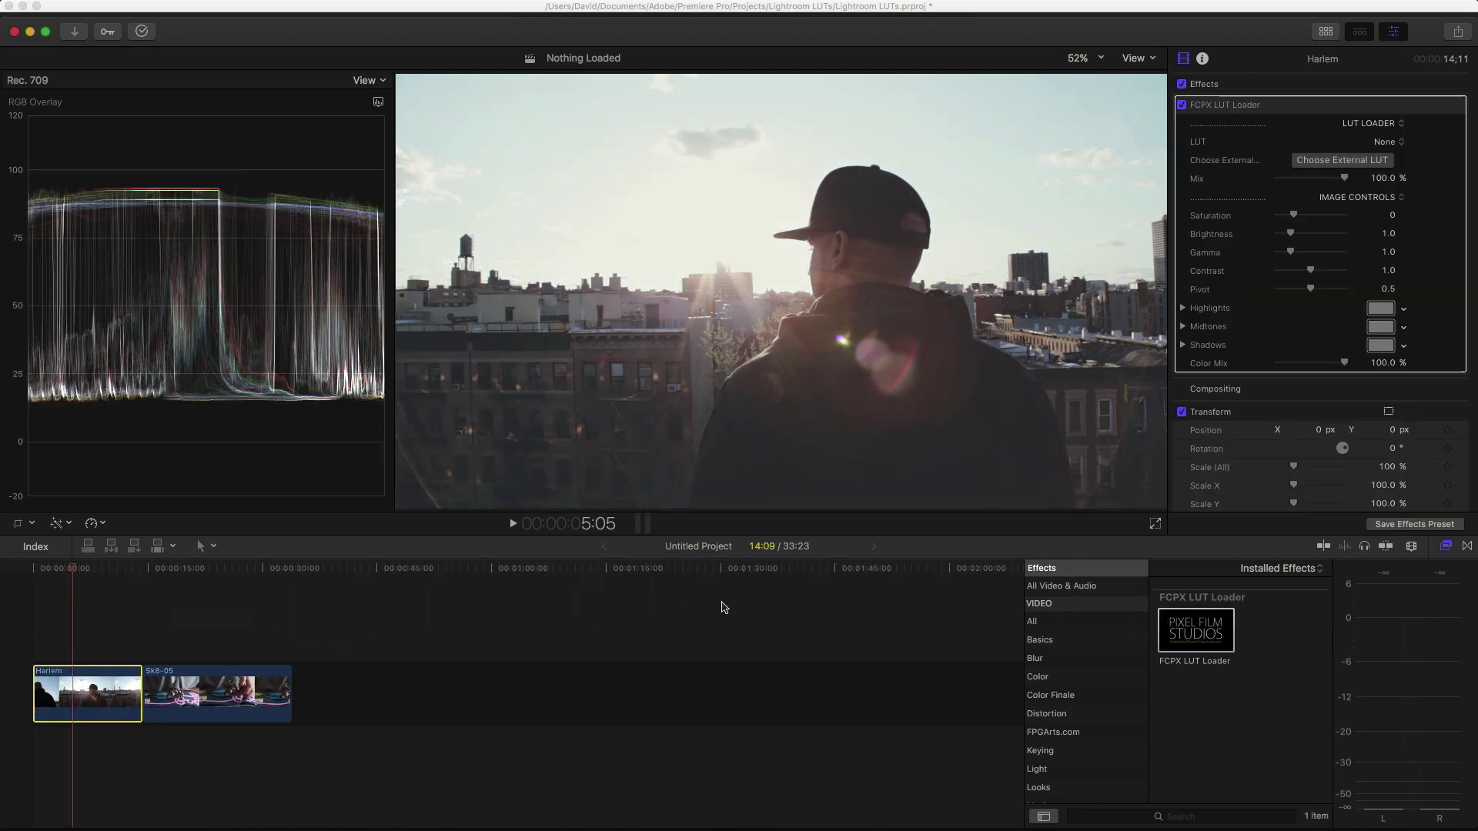
pyautogui.moveTo(1171, 616); pyautogui.dragTo(229, 690)
# Step: Load Rec709 to Retrograde 5.cube into Harlem's LUT Loader and compare it on and off
pyautogui.click(1359, 163)
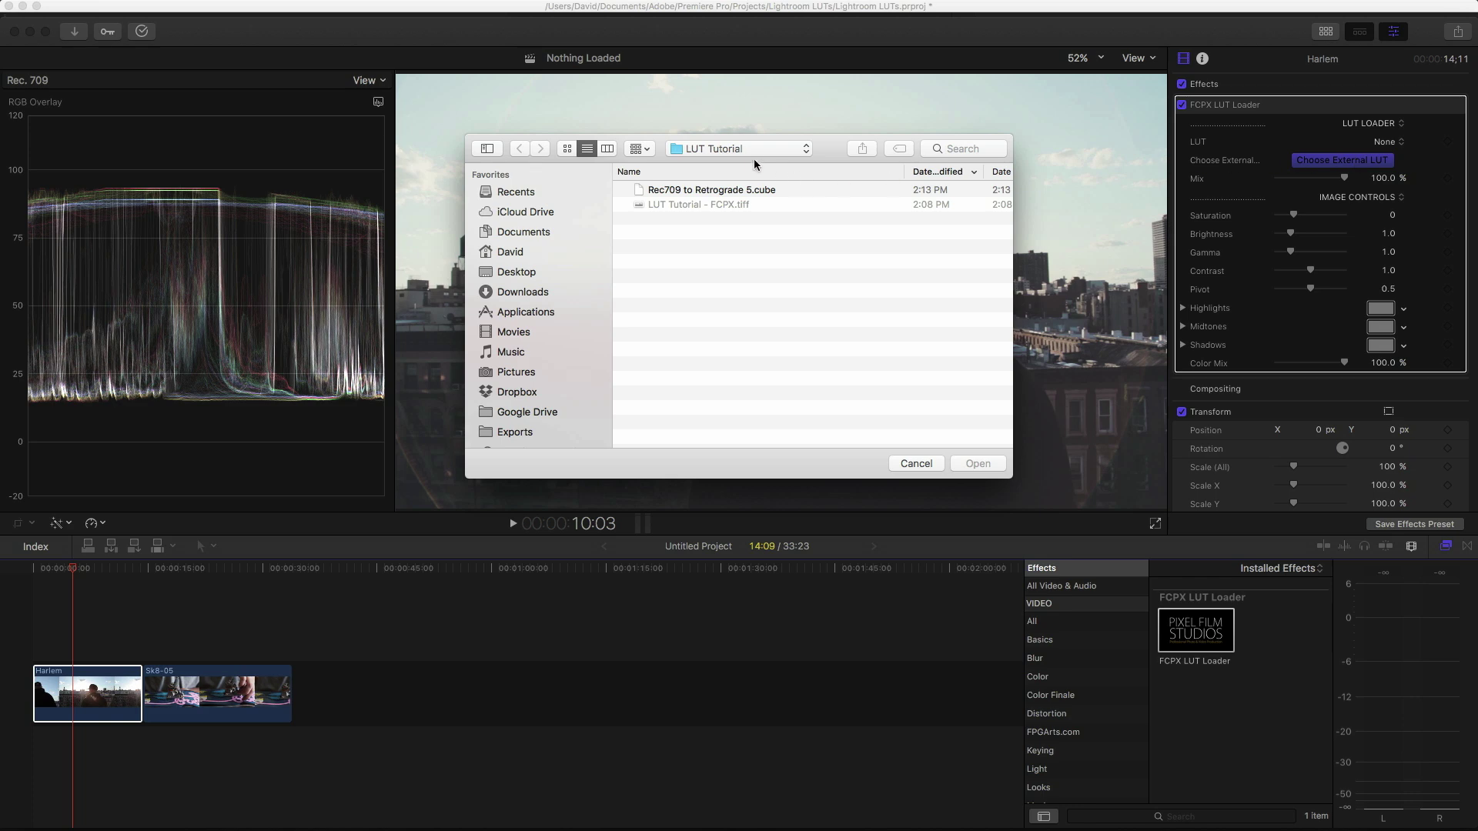
pyautogui.click(726, 191)
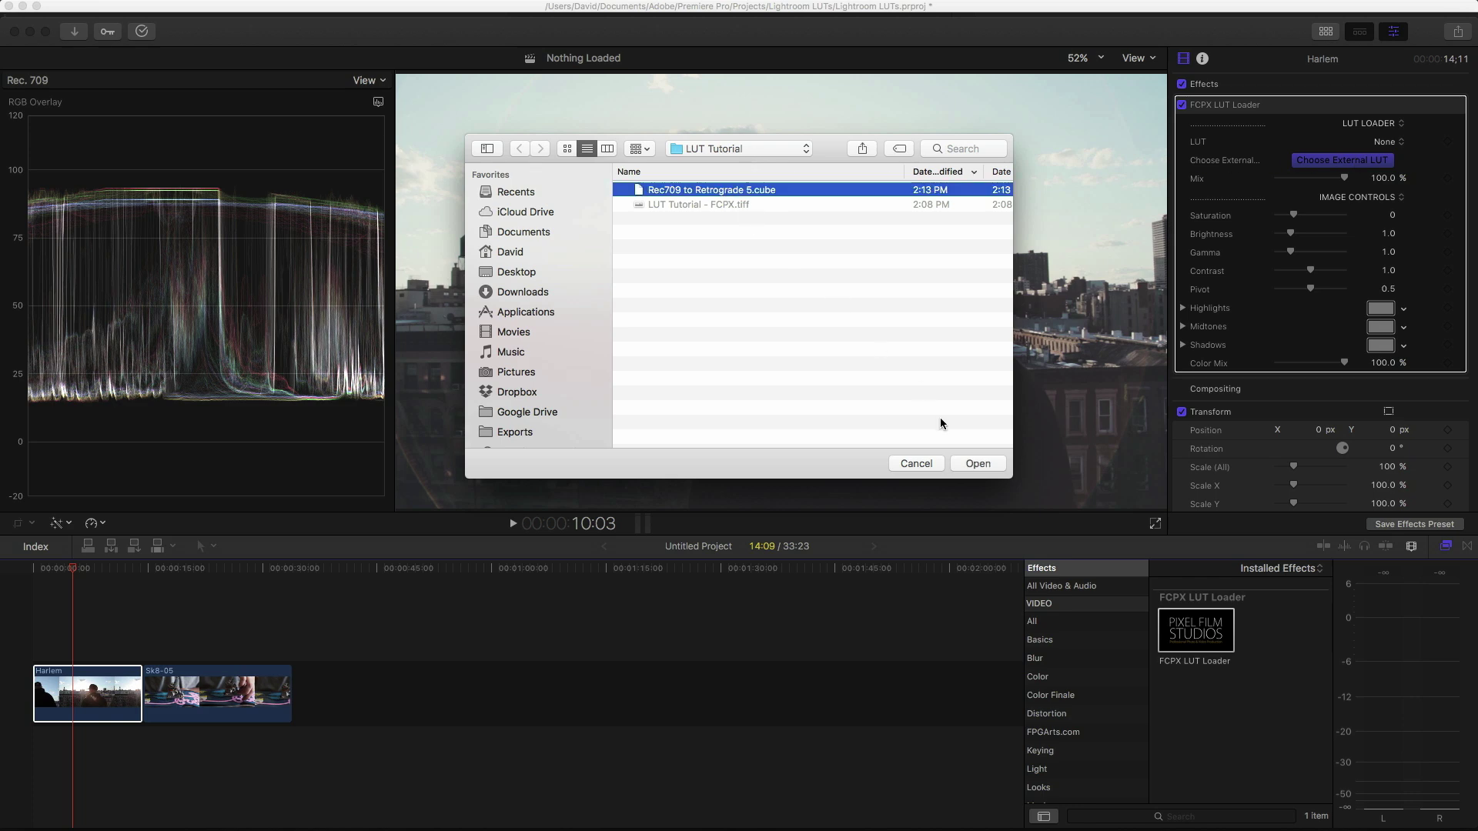
pyautogui.click(971, 462)
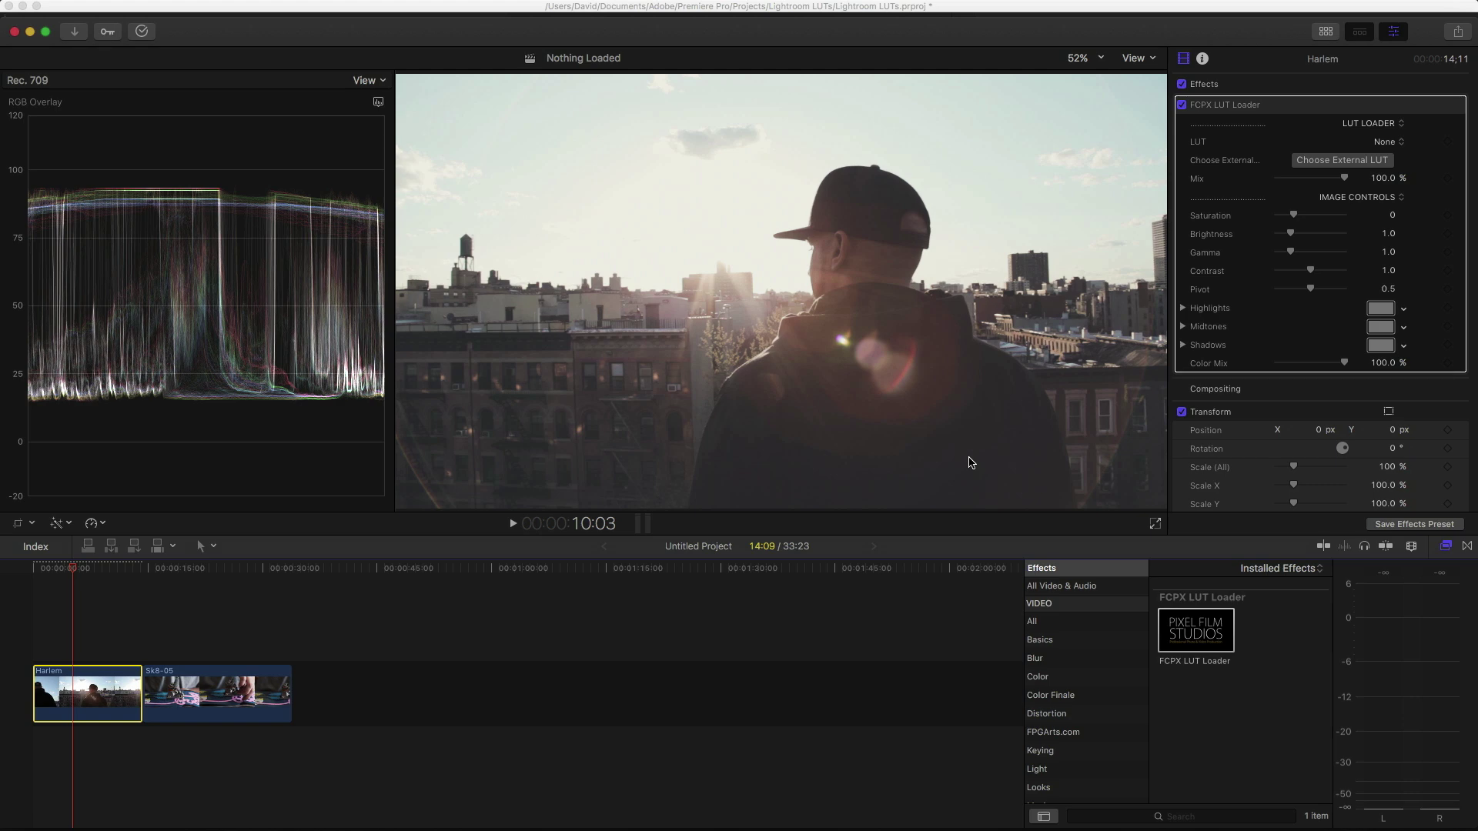
pyautogui.click(1183, 106)
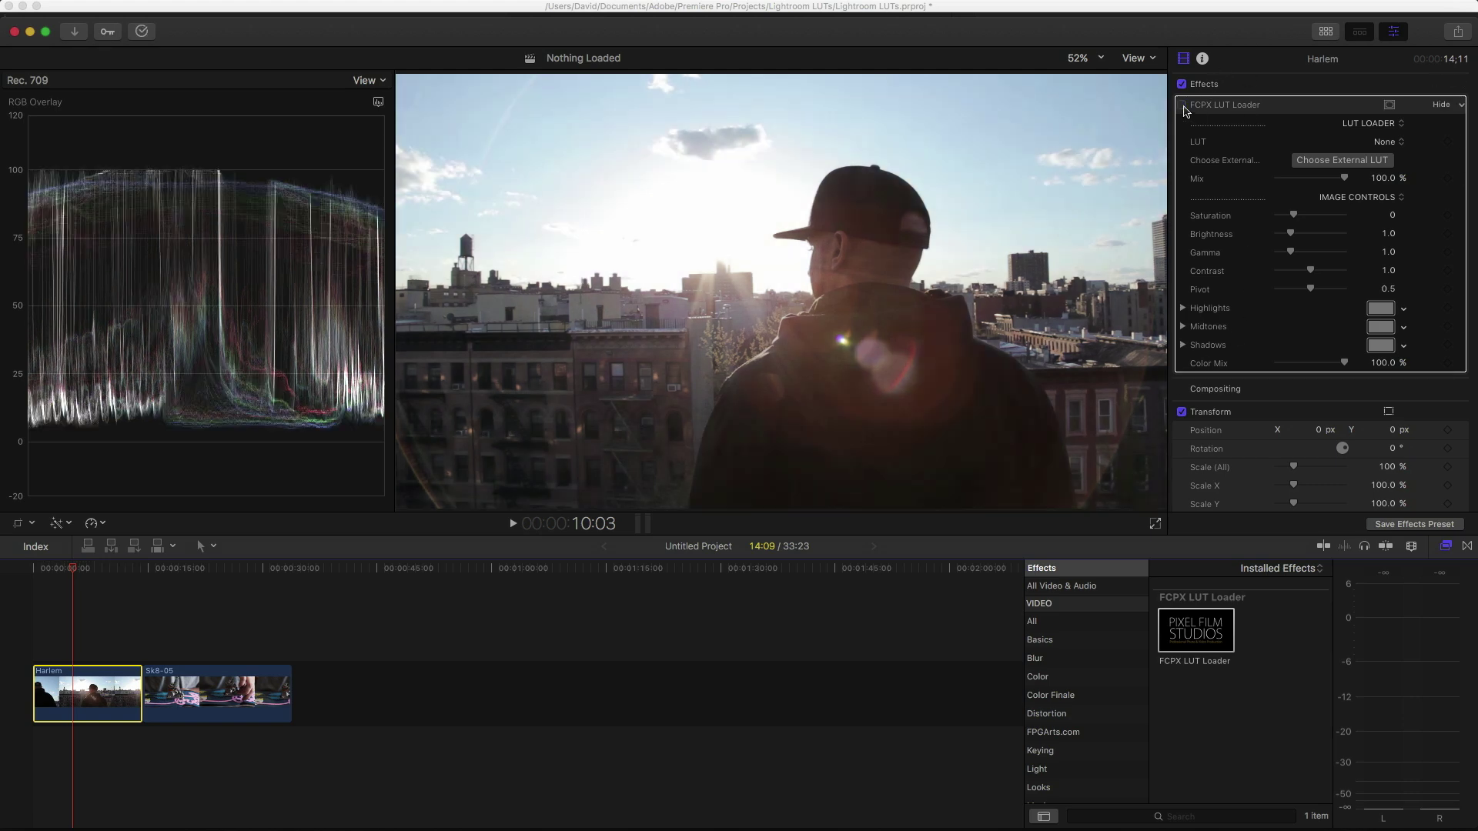
pyautogui.click(1183, 105)
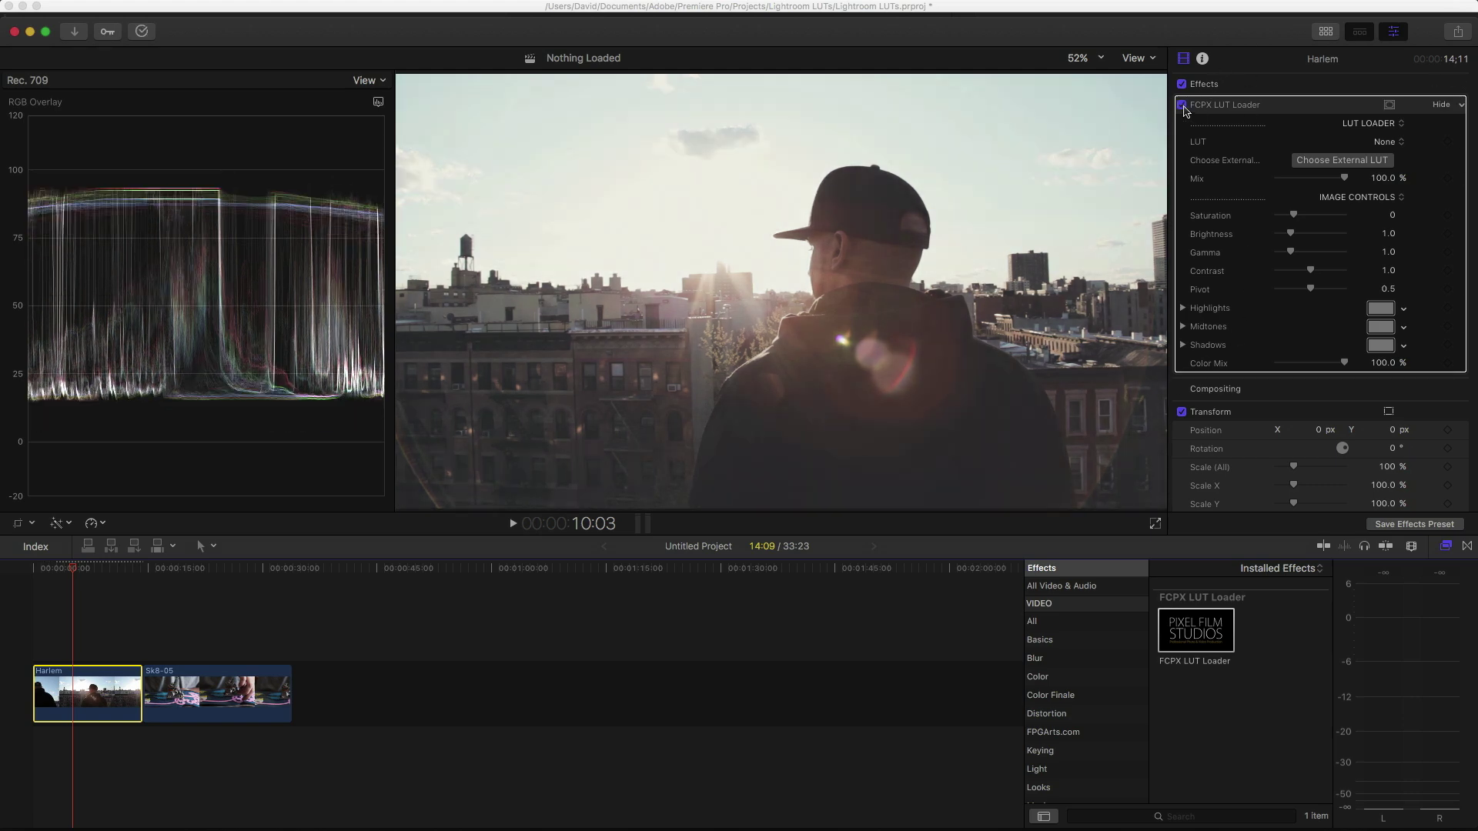
pyautogui.click(191, 683)
# Step: Load Rec709 to Retrograde 5.cube on Sk8-05, compare it on and off, and keep Mix at 100%
pyautogui.click(227, 570)
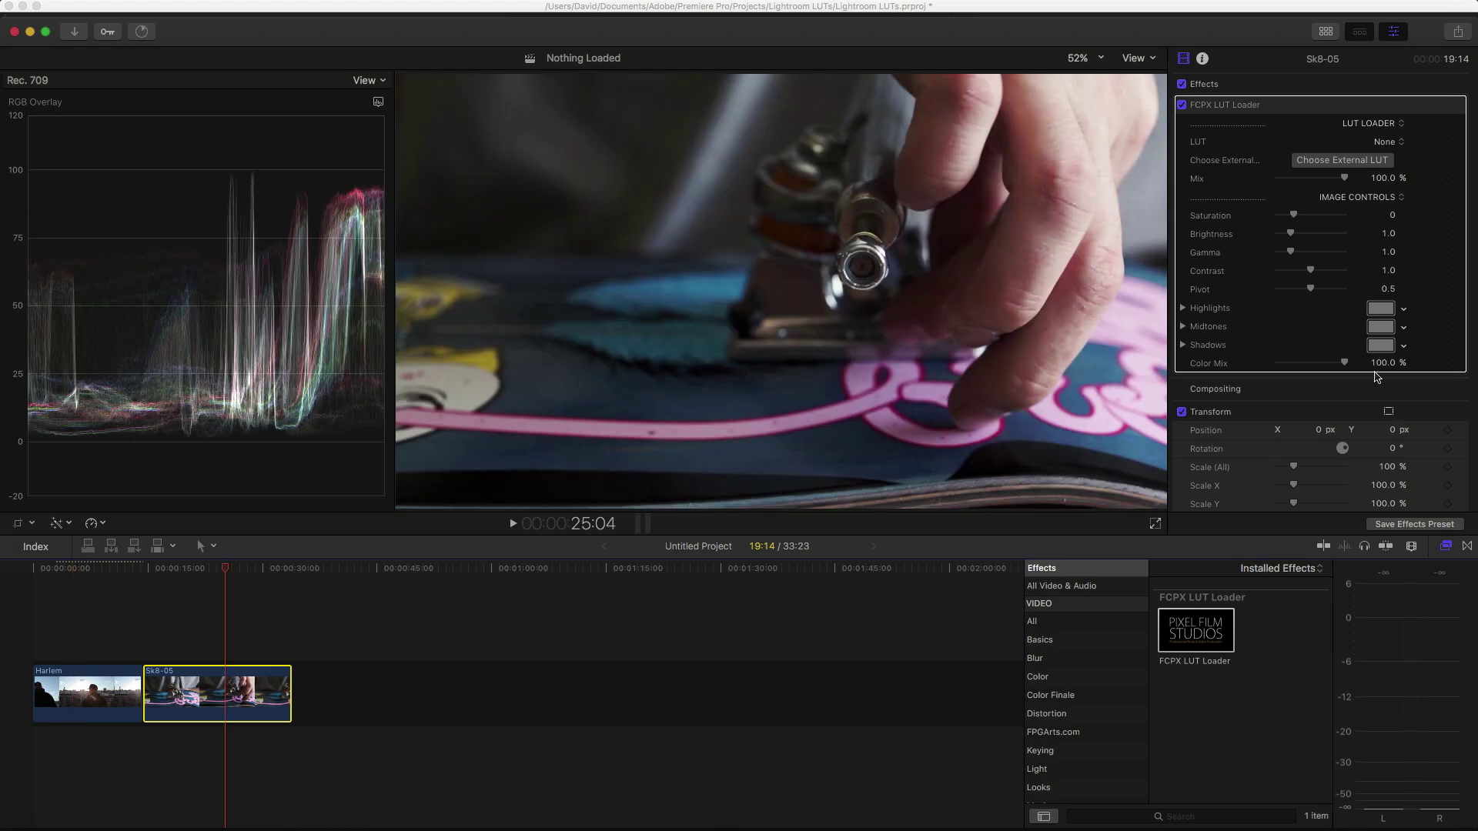
pyautogui.click(1389, 159)
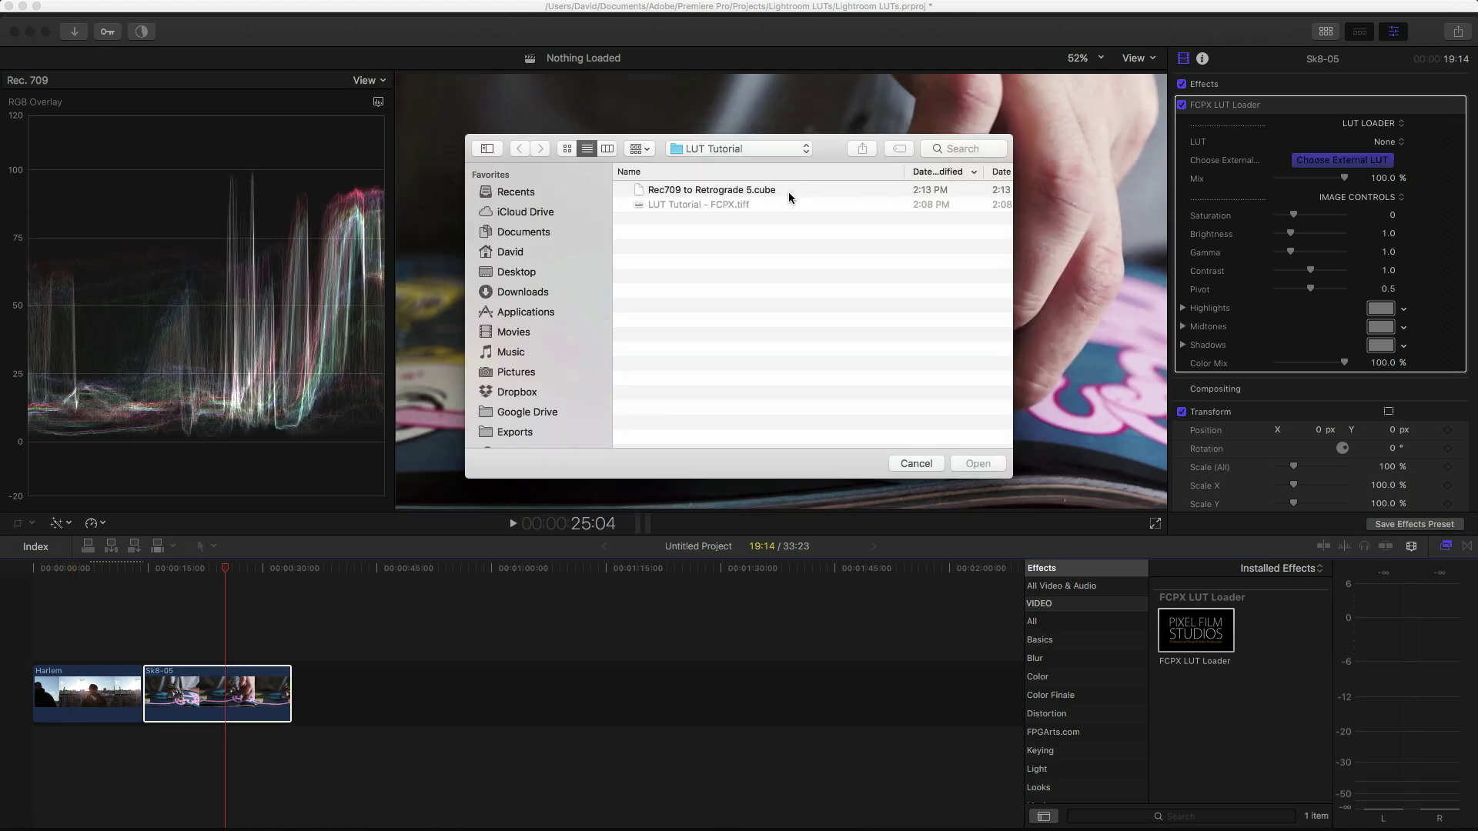
pyautogui.click(789, 193)
pyautogui.click(964, 462)
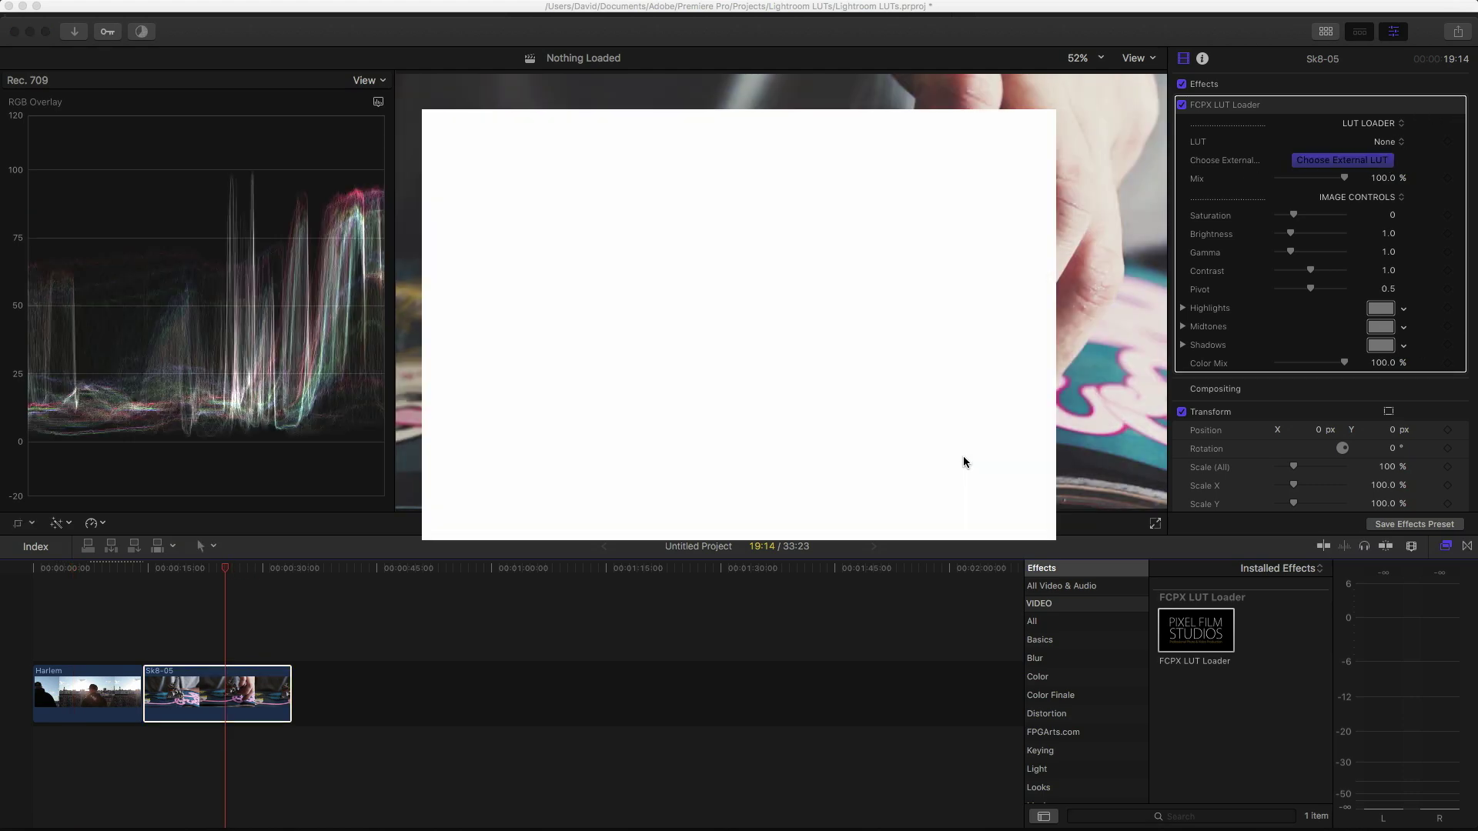
pyautogui.click(1183, 106)
pyautogui.click(1183, 107)
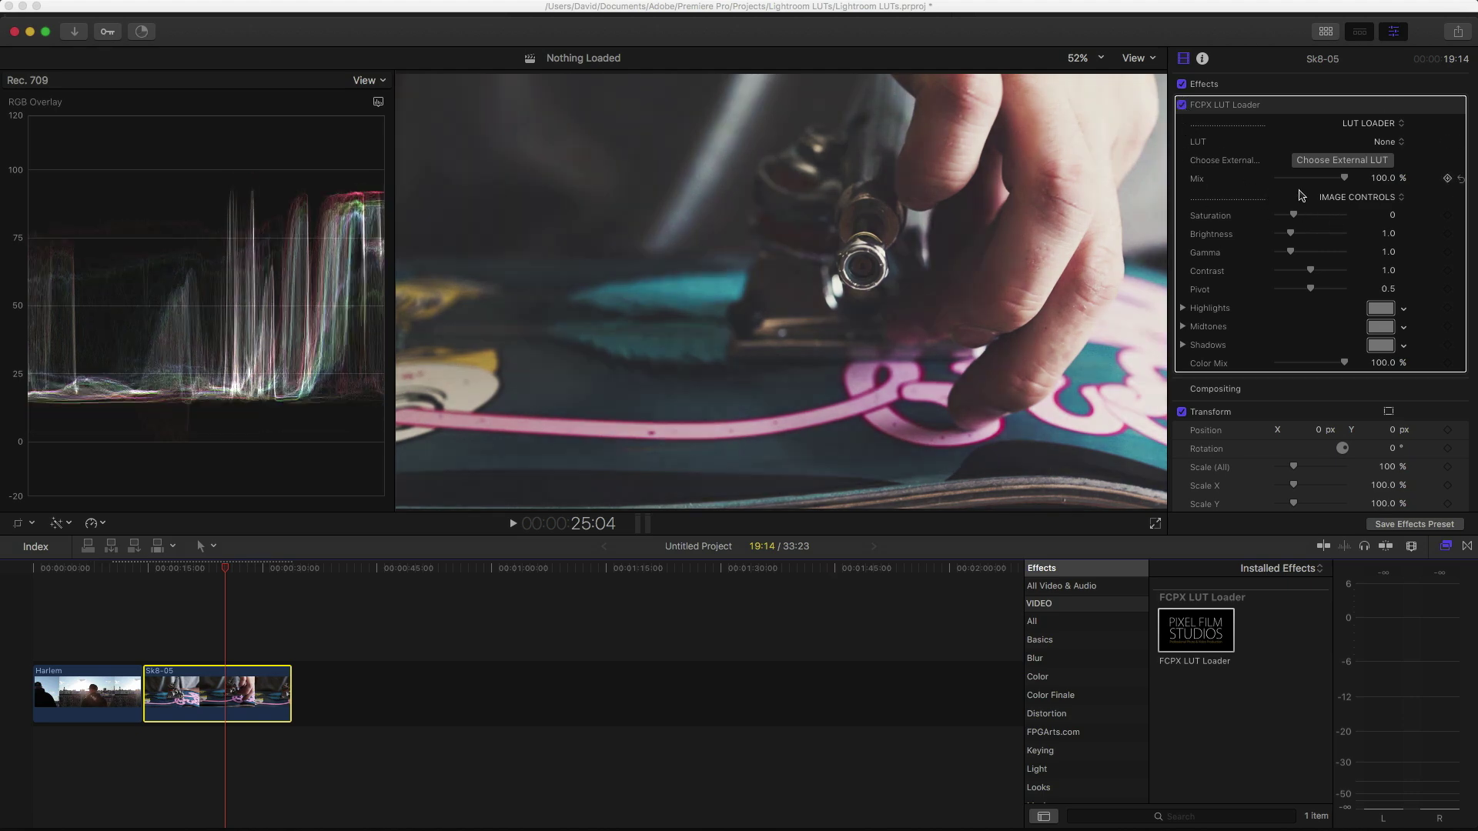
pyautogui.moveTo(1347, 180)
pyautogui.mouseDown()
pyautogui.moveTo(1312, 182)
pyautogui.moveTo(1346, 182)
pyautogui.mouseUp()
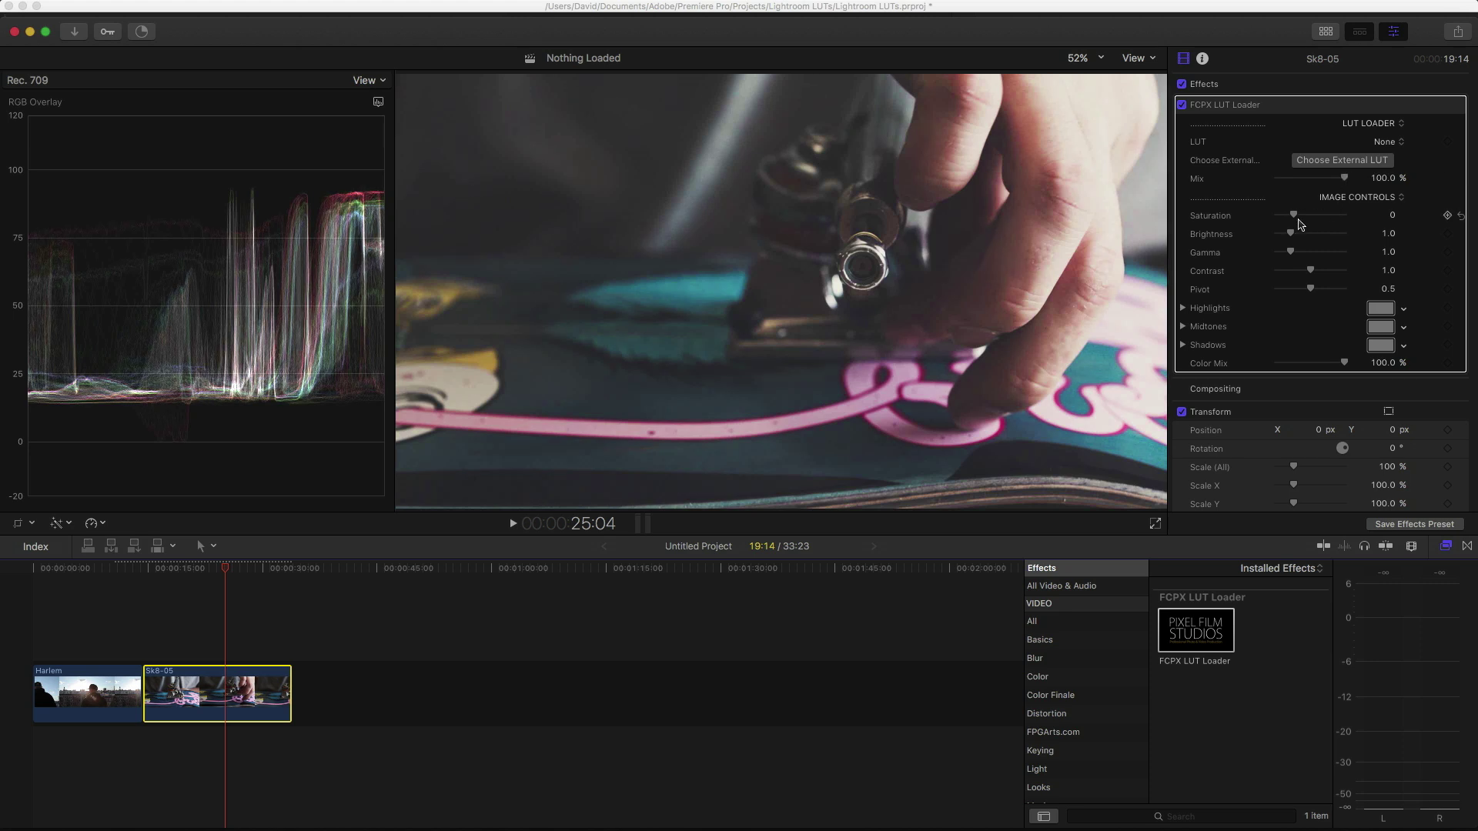